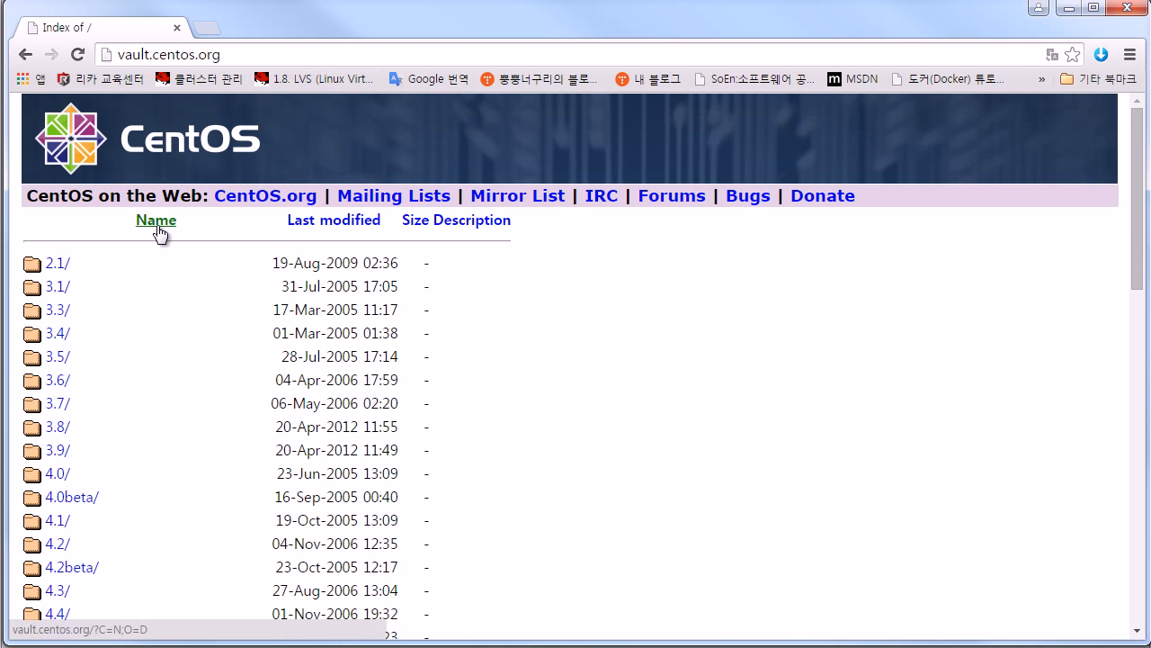
Step: Scroll down the vault.centos.org index and open the 6.6/ directory
scroll(148, 291, down, 1)
scroll(149, 291, down, 1)
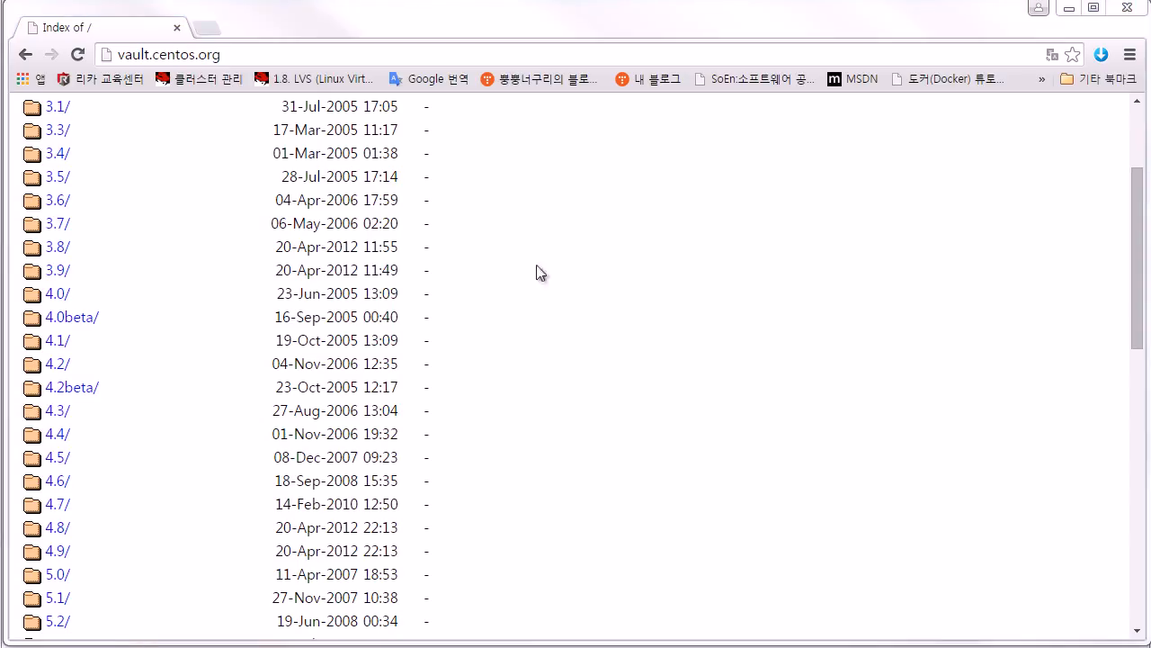
click(492, 282)
scroll(493, 289, down, 5)
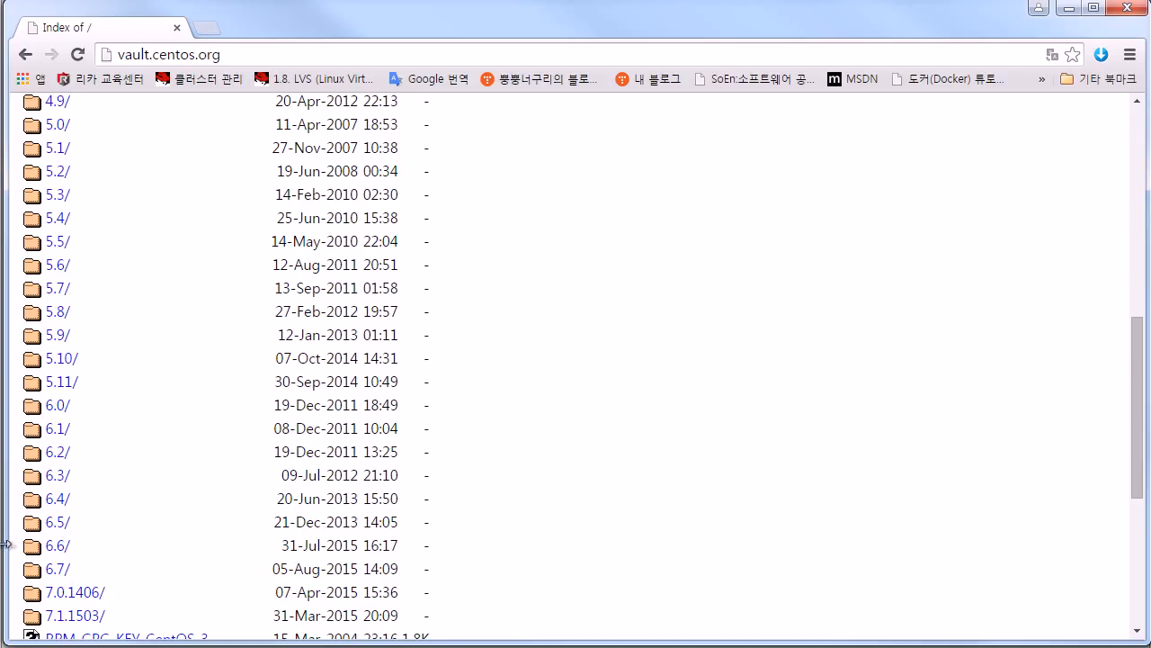
click(62, 546)
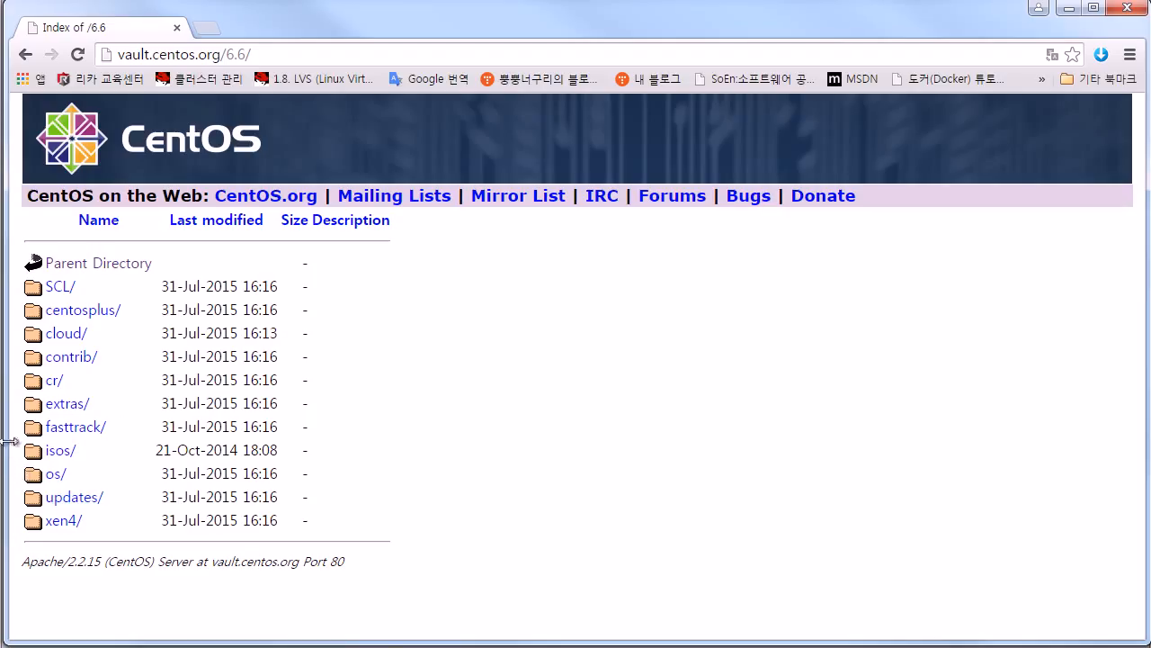
Step: Go to 6.6/isos/i386/, highlight CentOS-6.6-i386-bin-DVD1.iso, then bring up the Computer window
click(61, 452)
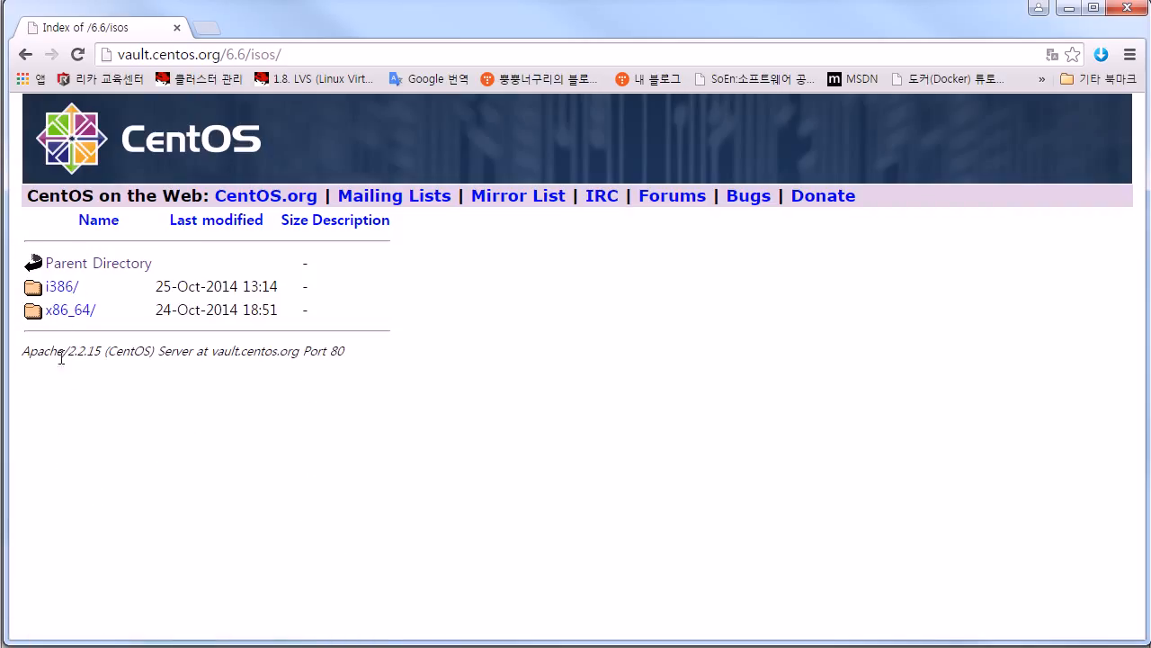
click(63, 290)
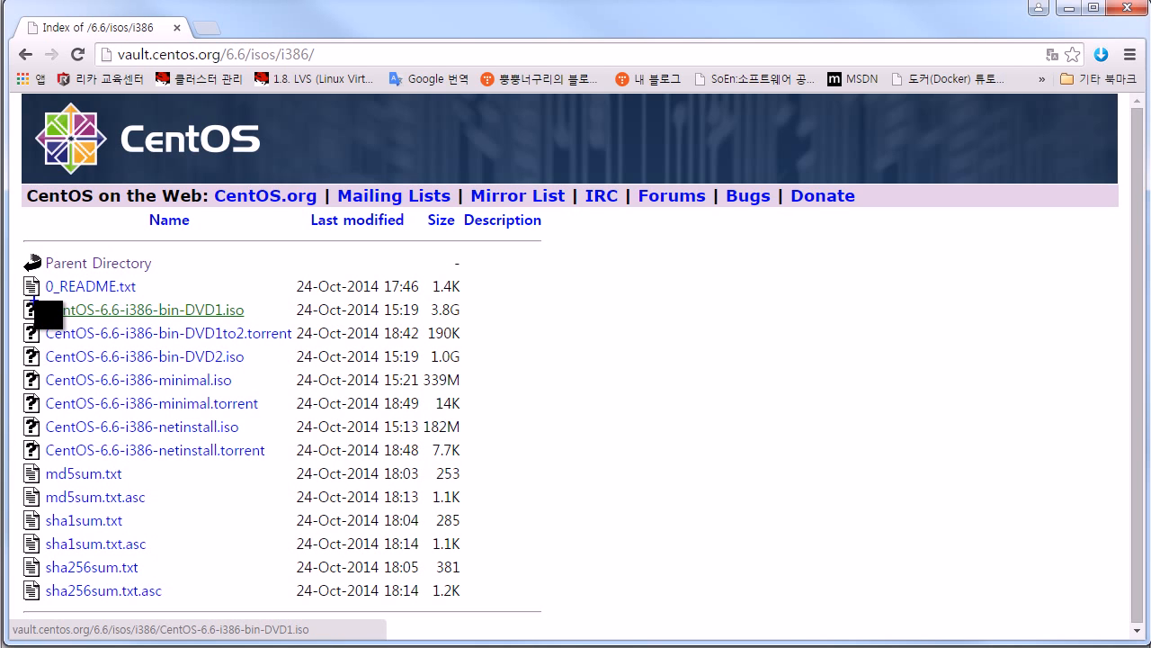
mouse_move(44, 298)
mouse_down()
mouse_move(199, 318)
mouse_move(469, 318)
mouse_up()
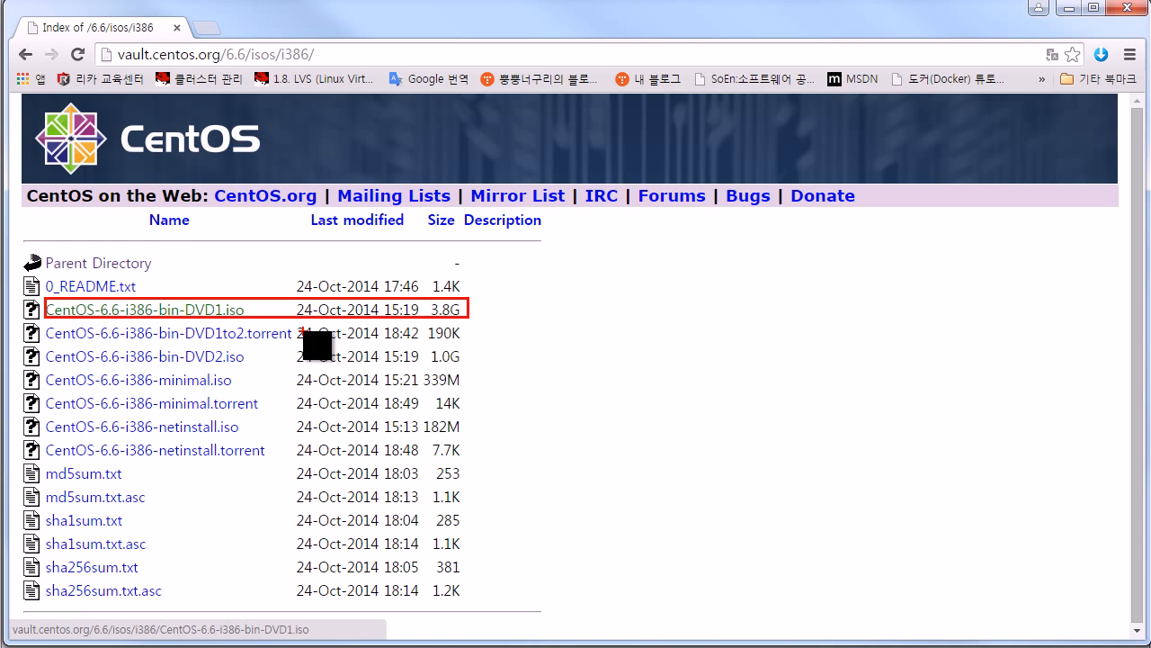
key(Escape)
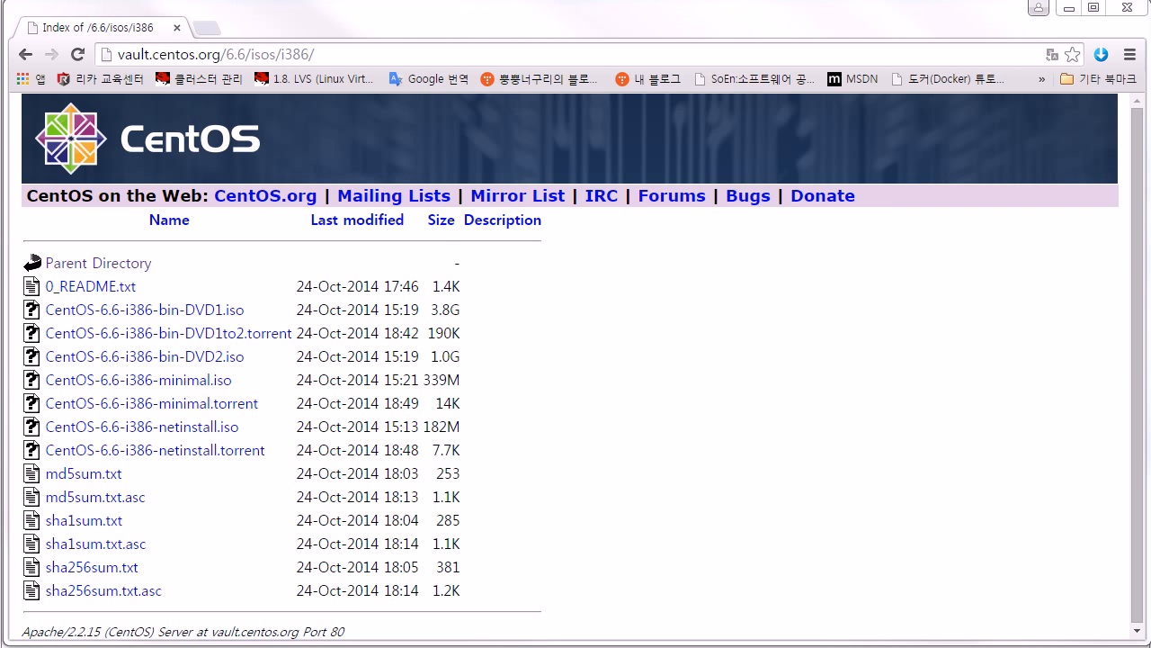
key(super+e)
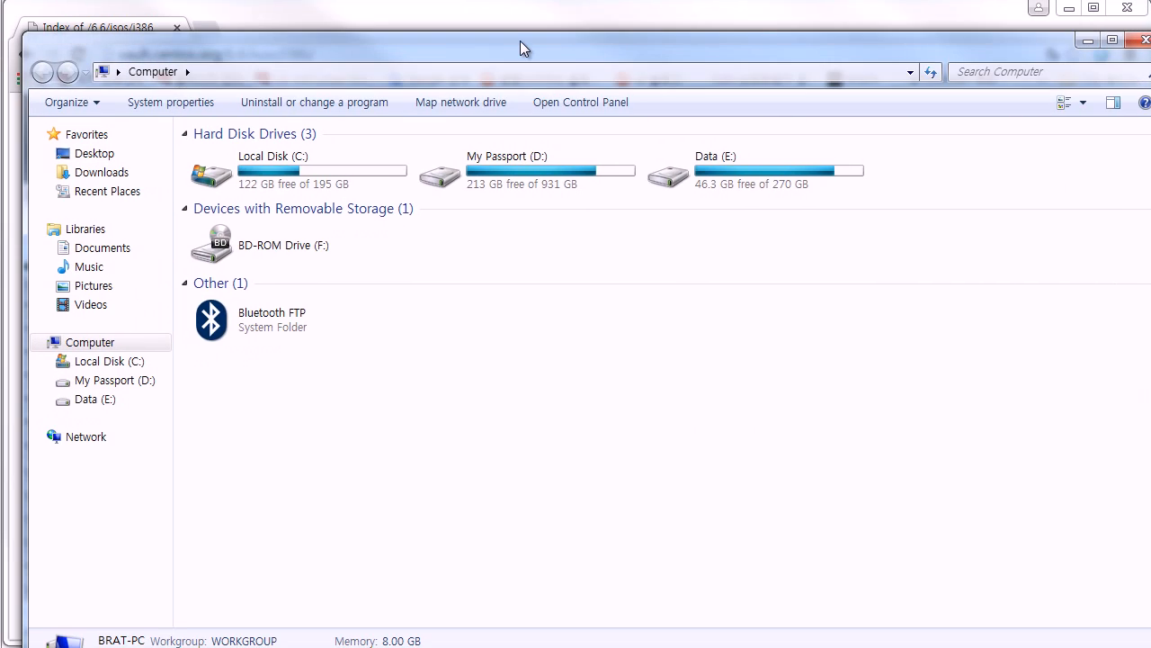
Step: Browse Data (E:) into image(ISO) and select CentOS-6.6-x86_64-bin-DVD1.iso
double_click(749, 166)
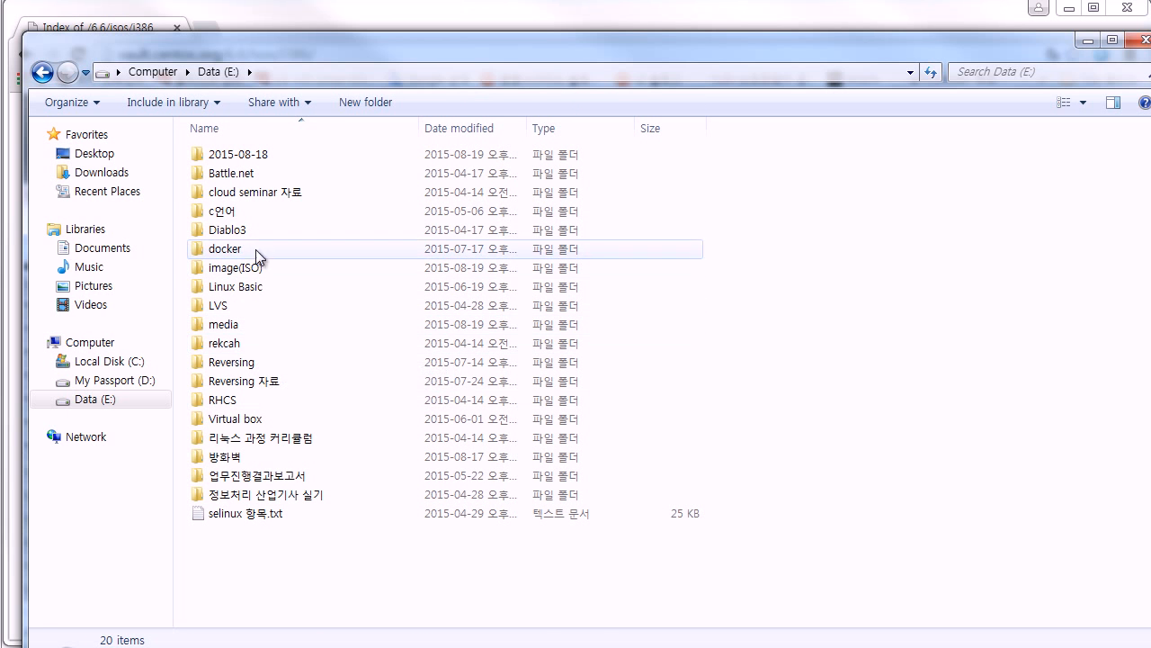
double_click(268, 272)
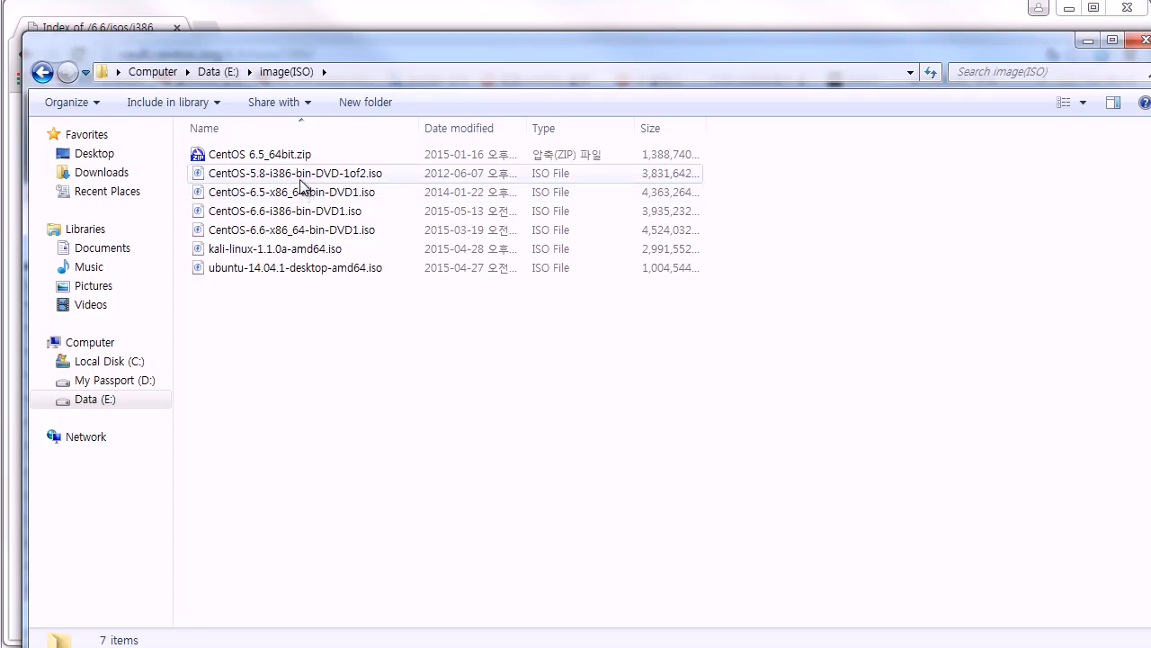
click(312, 232)
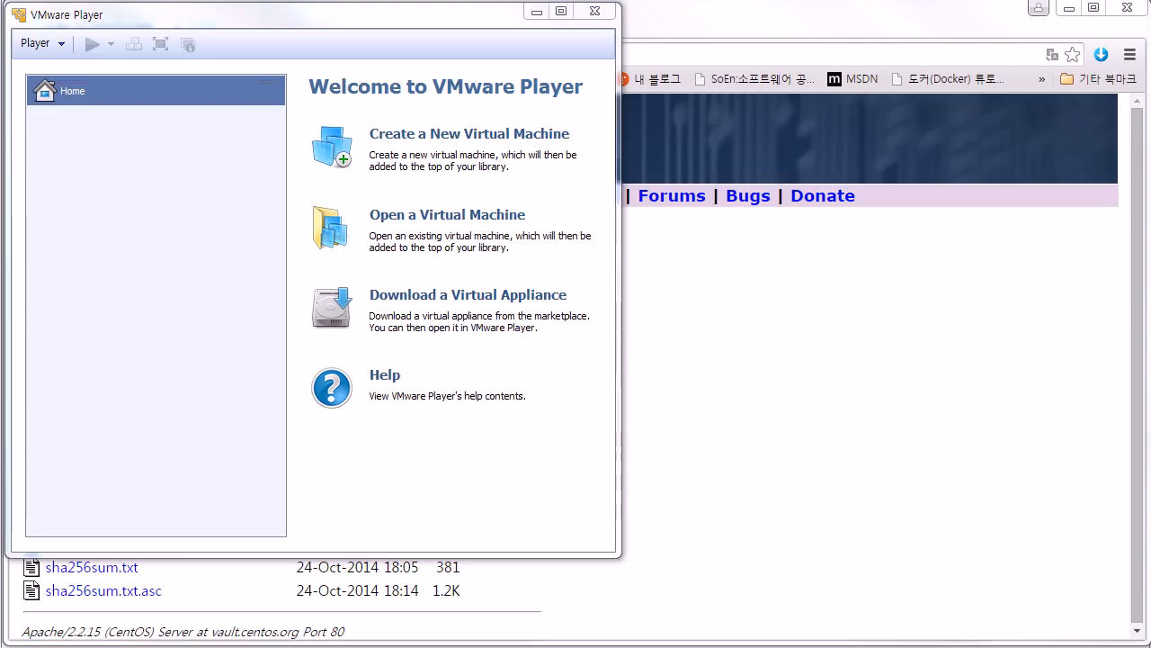
Step: Start the New Virtual Machine Wizard and highlight the installer disc and disc image options
click(423, 144)
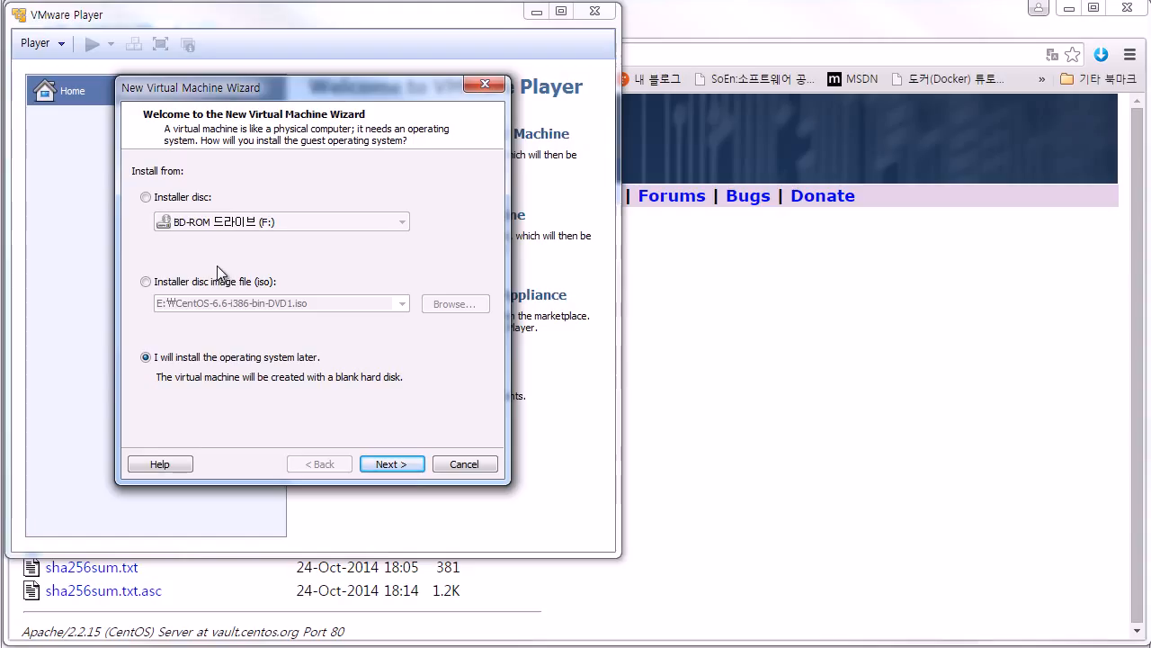
drag(135, 185, 217, 206)
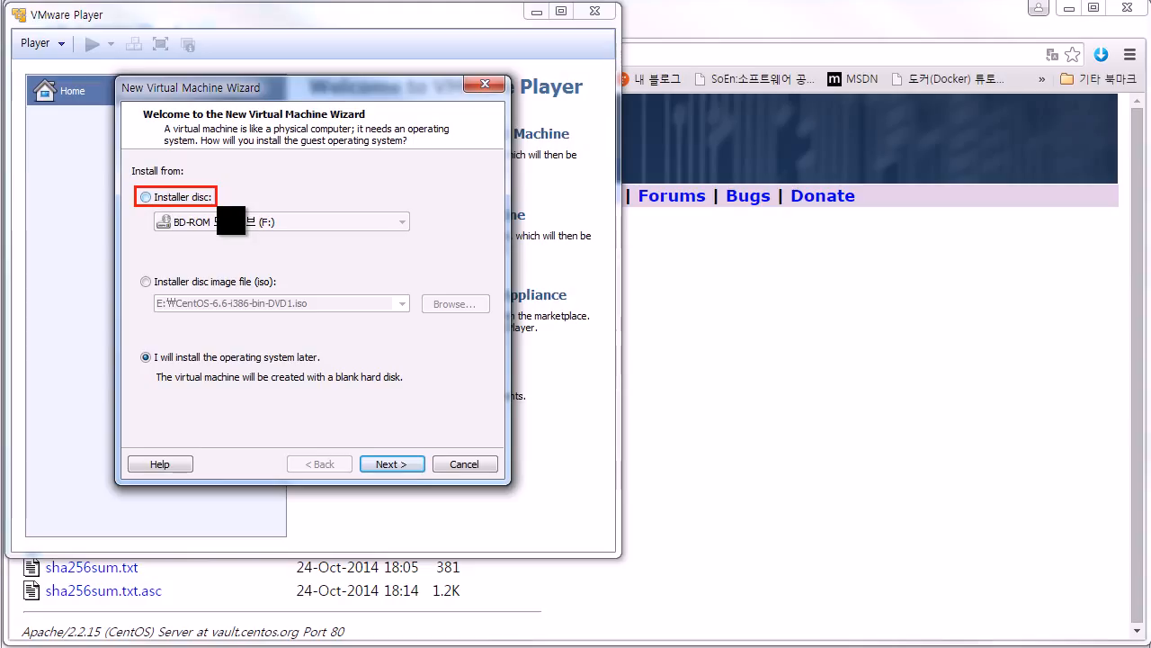
key(e)
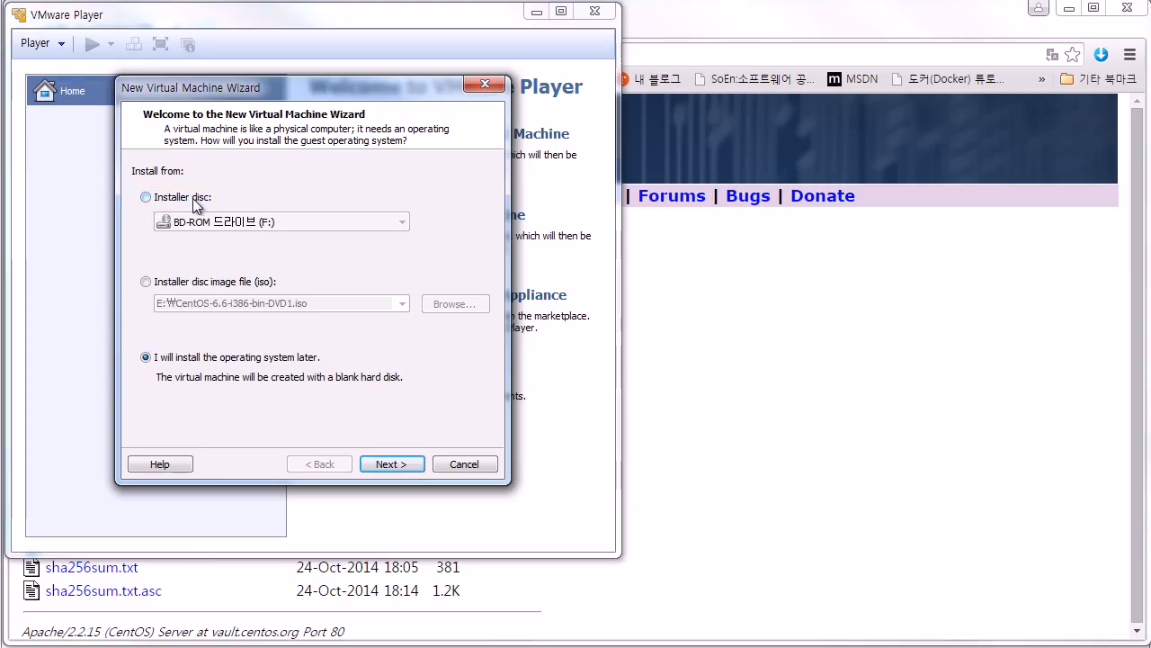
mouse_move(155, 268)
mouse_down()
mouse_move(196, 289)
mouse_move(288, 290)
mouse_up()
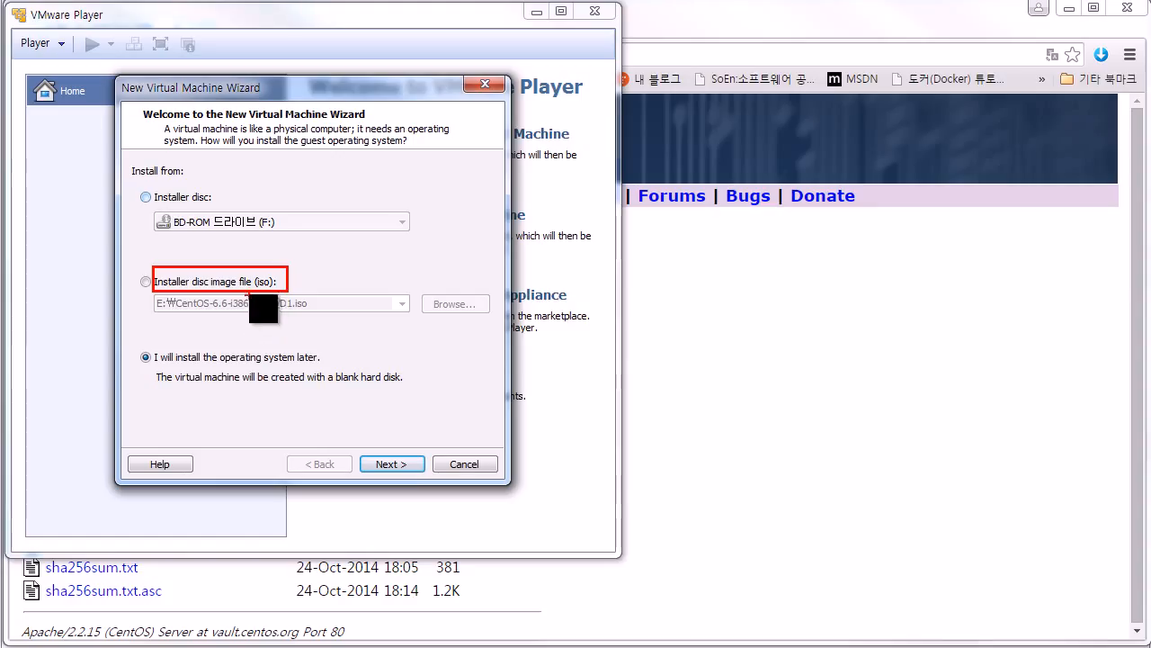
key(Escape)
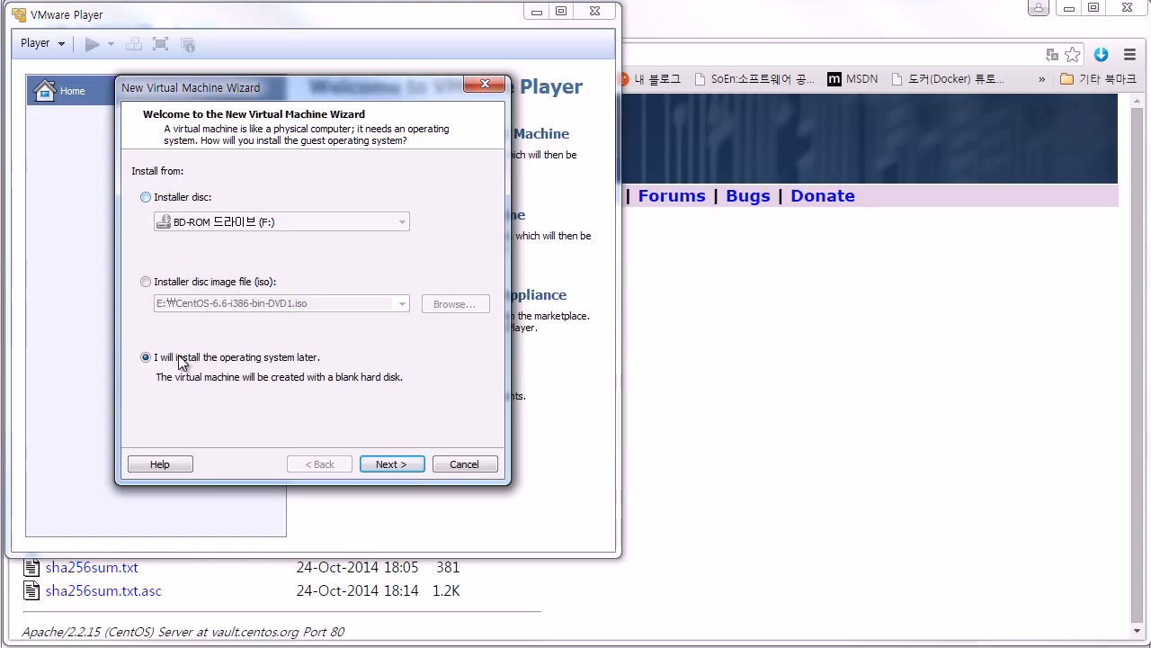
Step: Mark up the 'I will install the operating system later' option and the disc image path
key(ctrl+2)
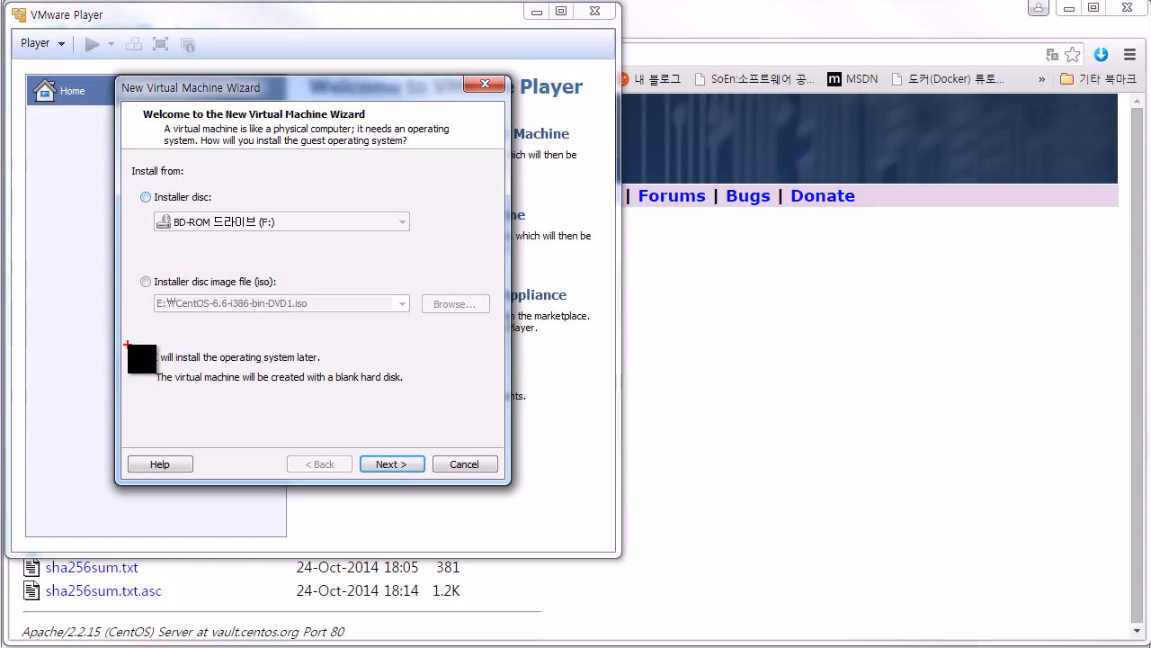
drag(127, 343, 333, 367)
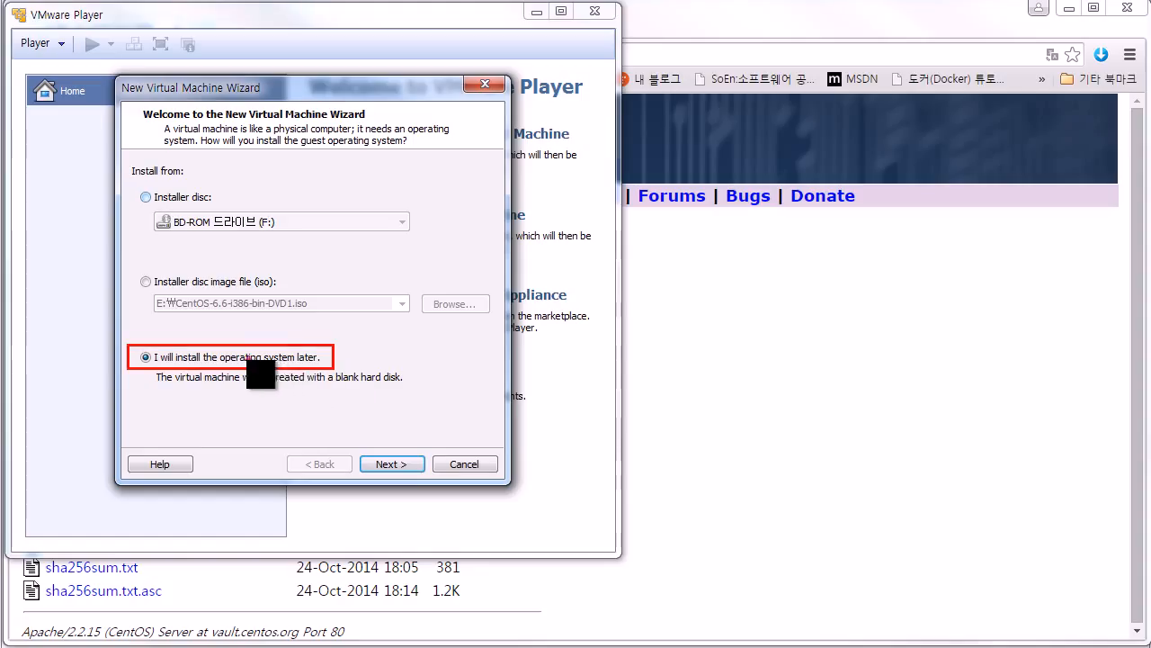
drag(255, 339, 267, 334)
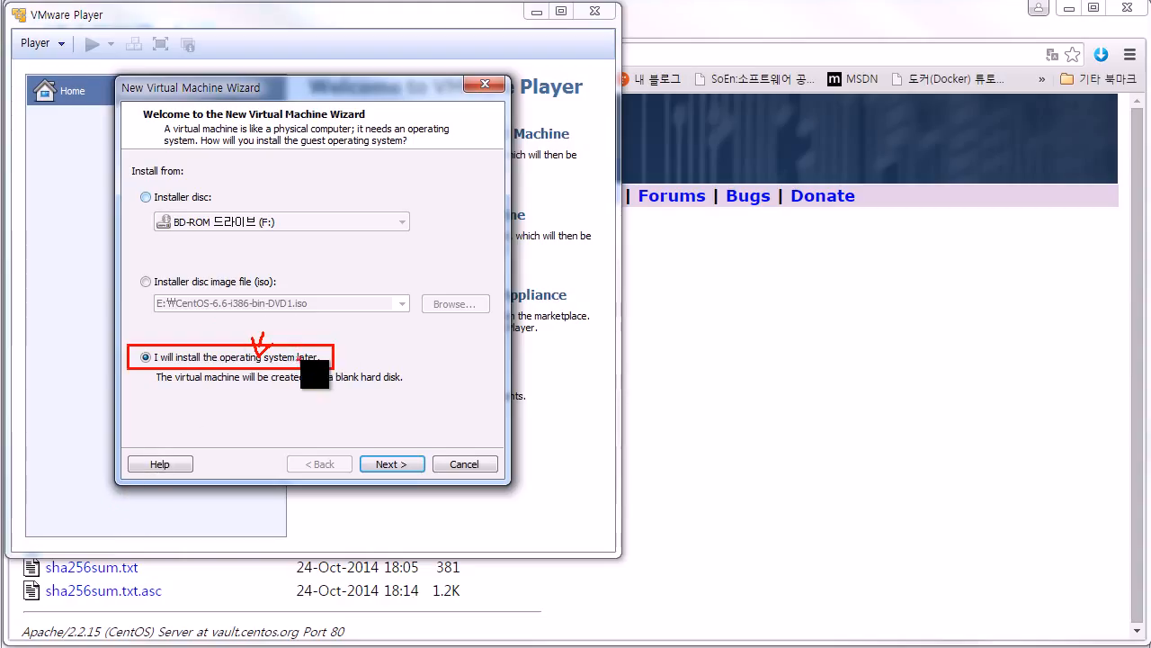
mouse_move(306, 364)
mouse_down()
mouse_move(315, 326)
mouse_move(321, 368)
mouse_up()
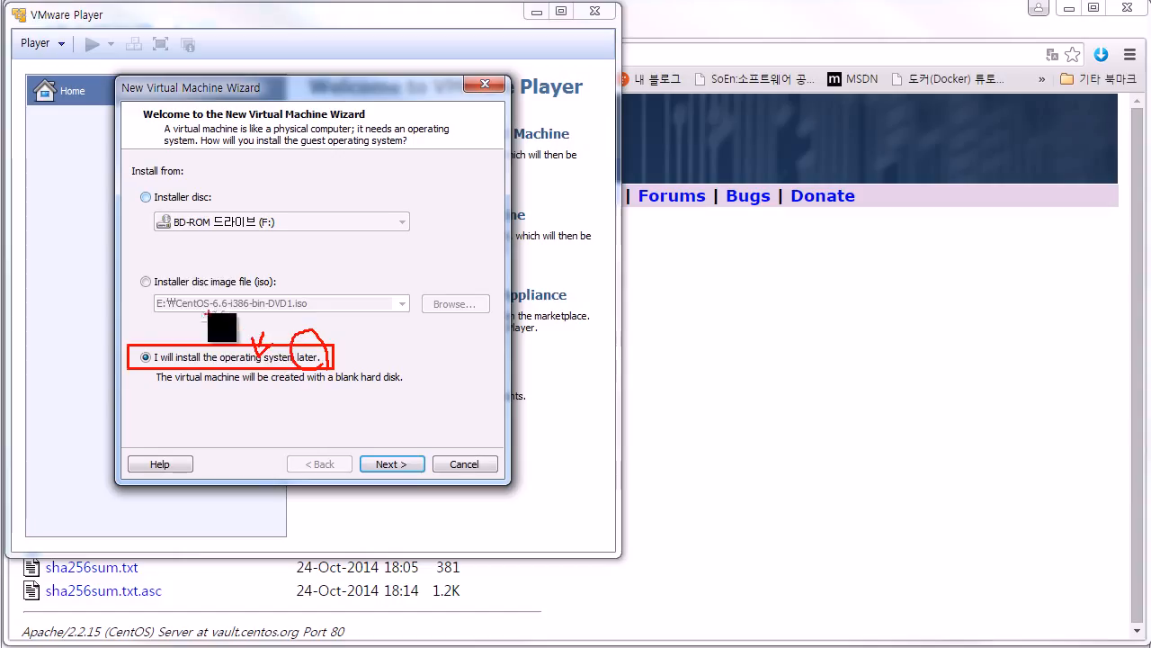
key(Escape)
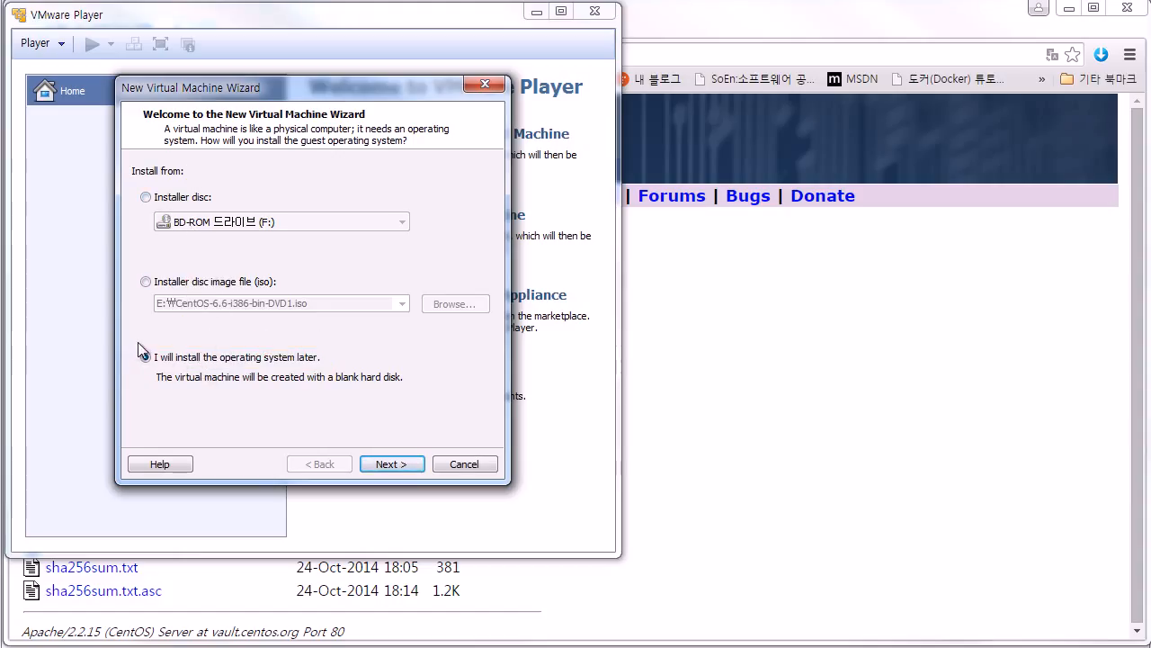
key(ctrl+2)
drag(144, 345, 419, 387)
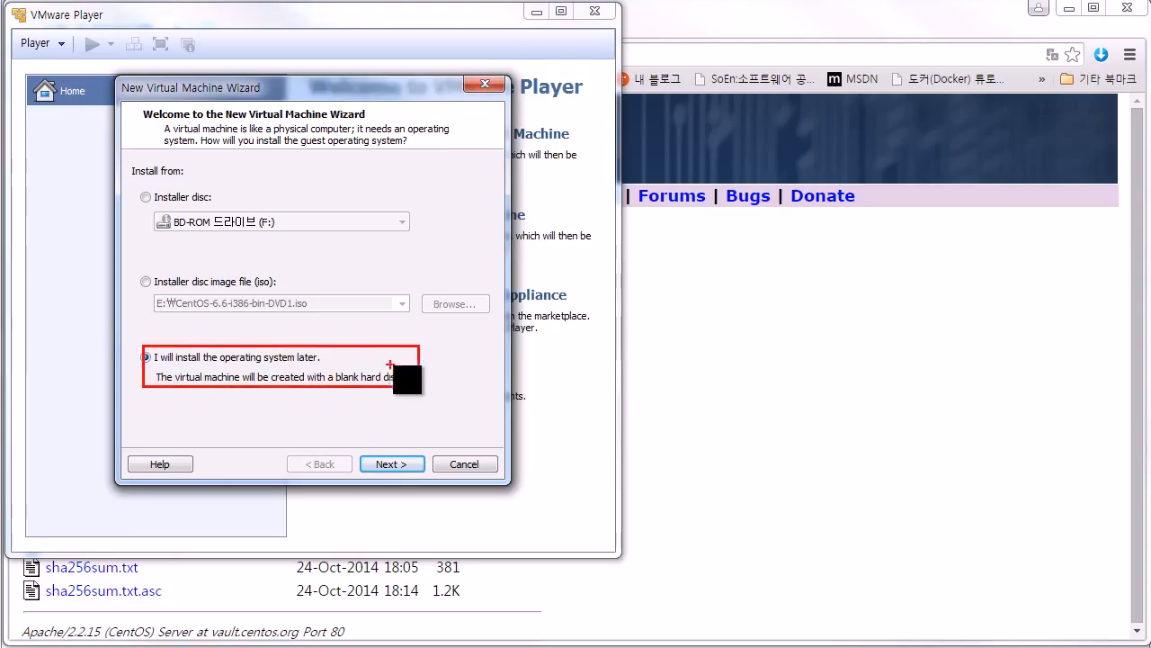
key(e)
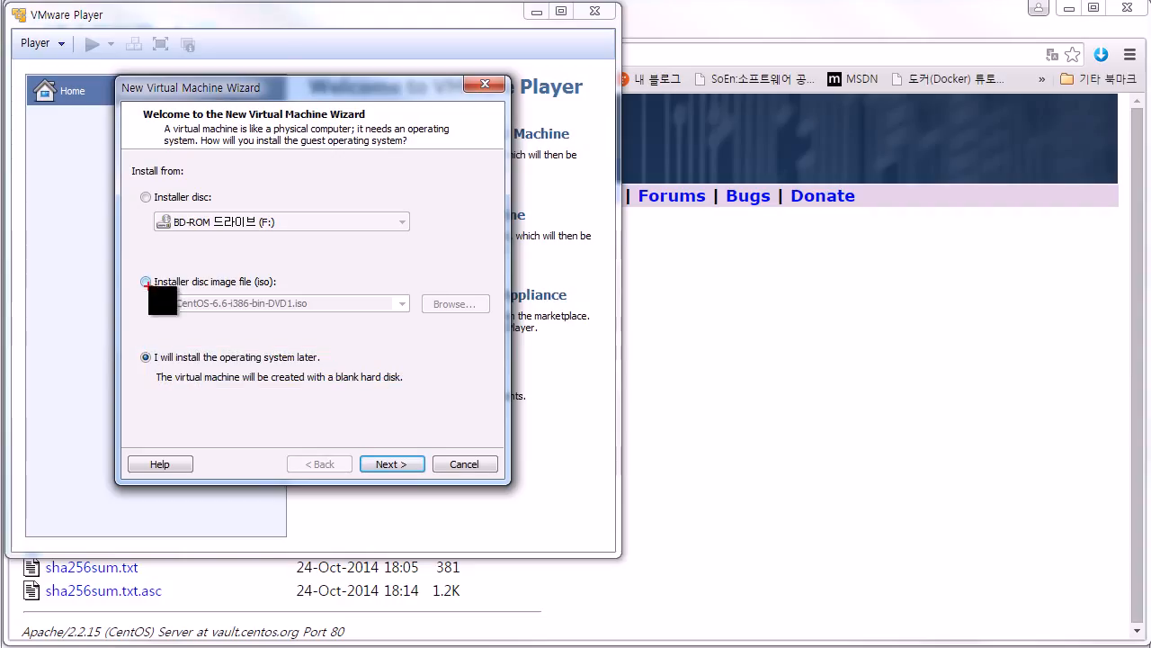
mouse_move(136, 273)
mouse_down()
mouse_move(350, 324)
mouse_move(418, 315)
mouse_up()
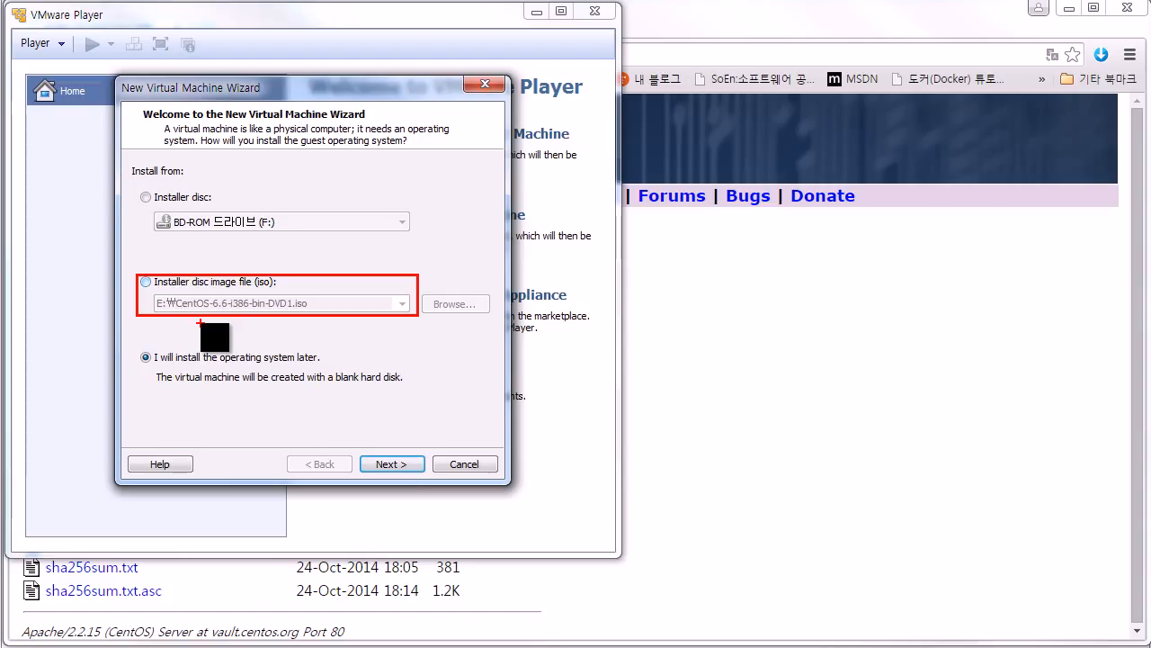
key(Escape)
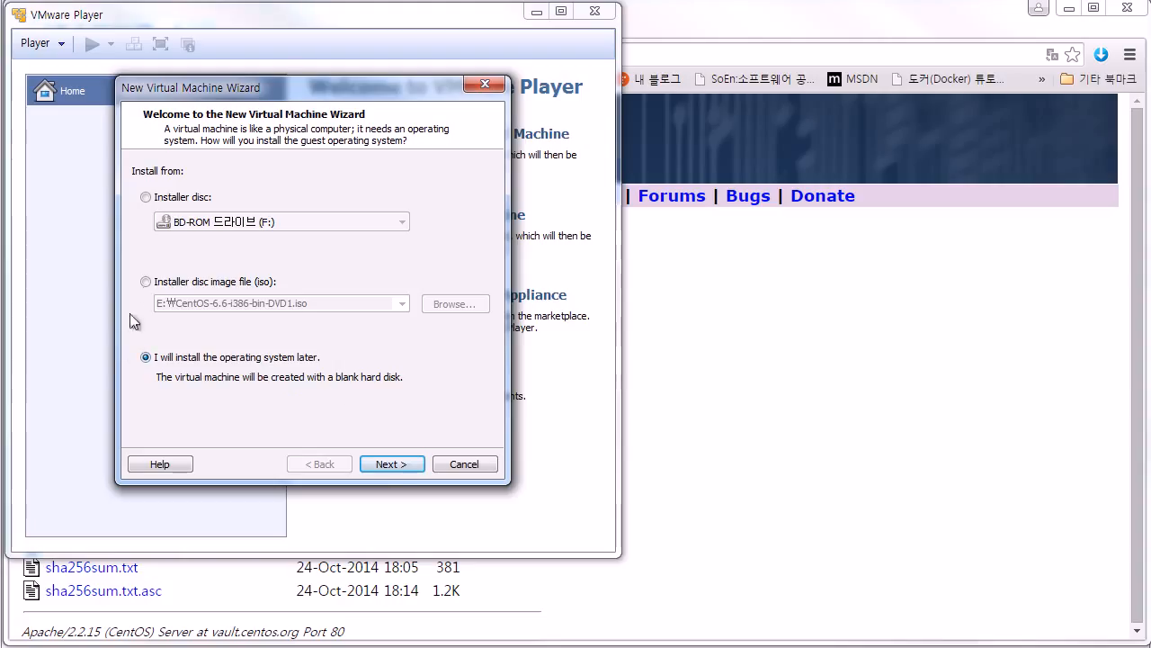
Step: Pick Linux with version CentOS, then select i386 in Chrome's address bar
click(386, 464)
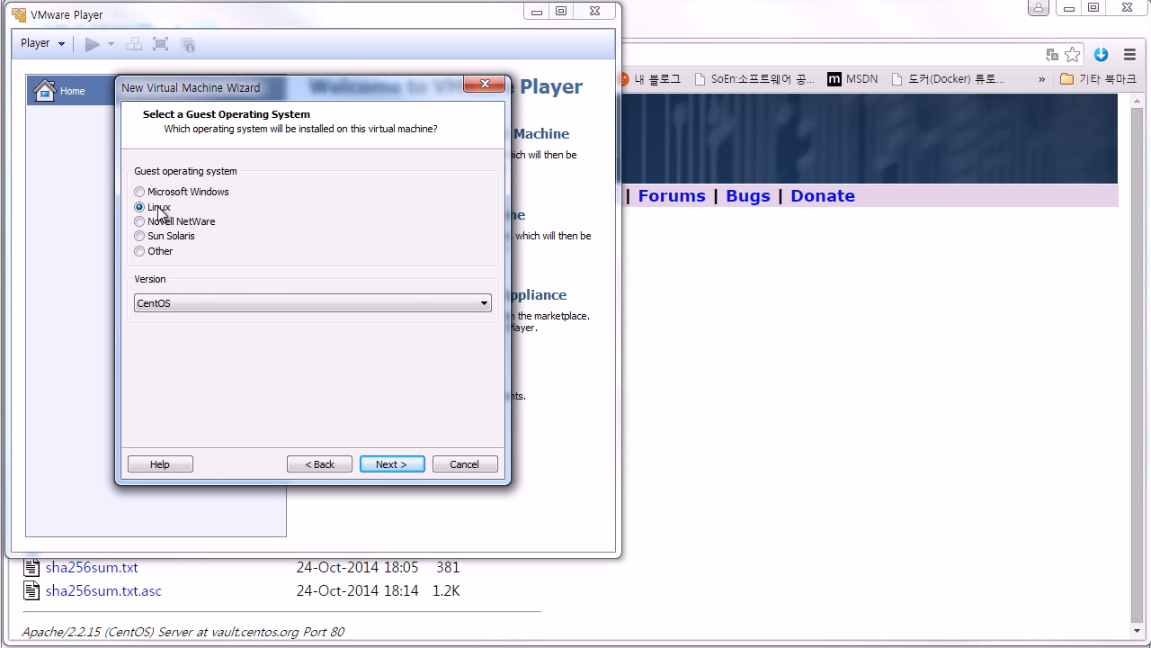
click(201, 302)
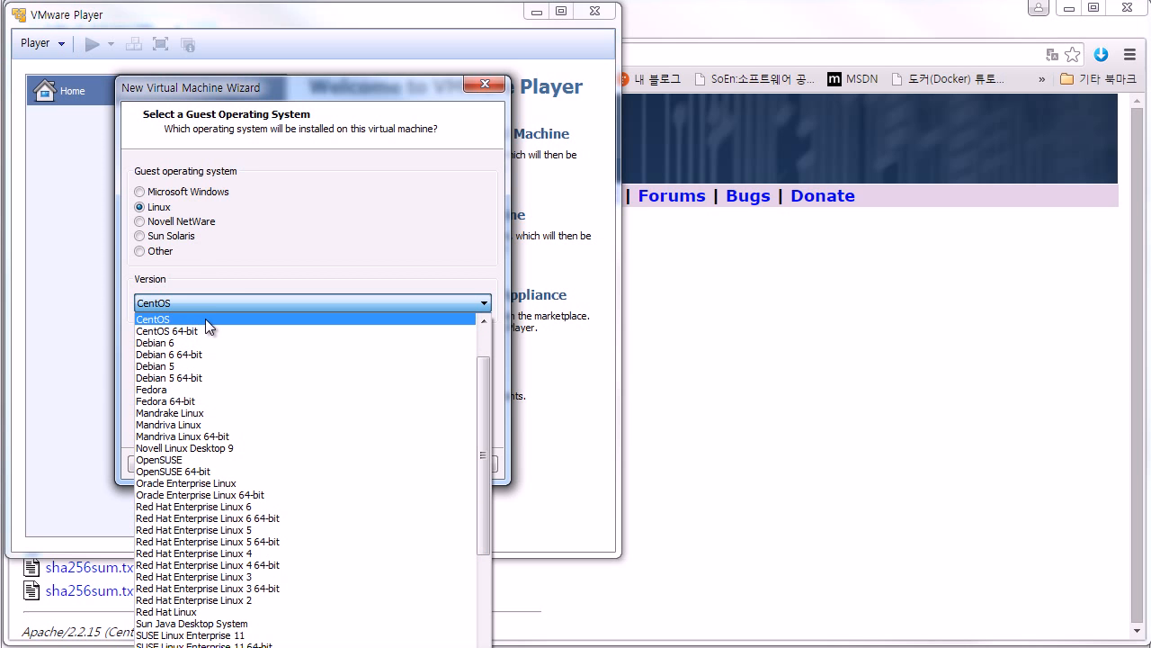
click(210, 305)
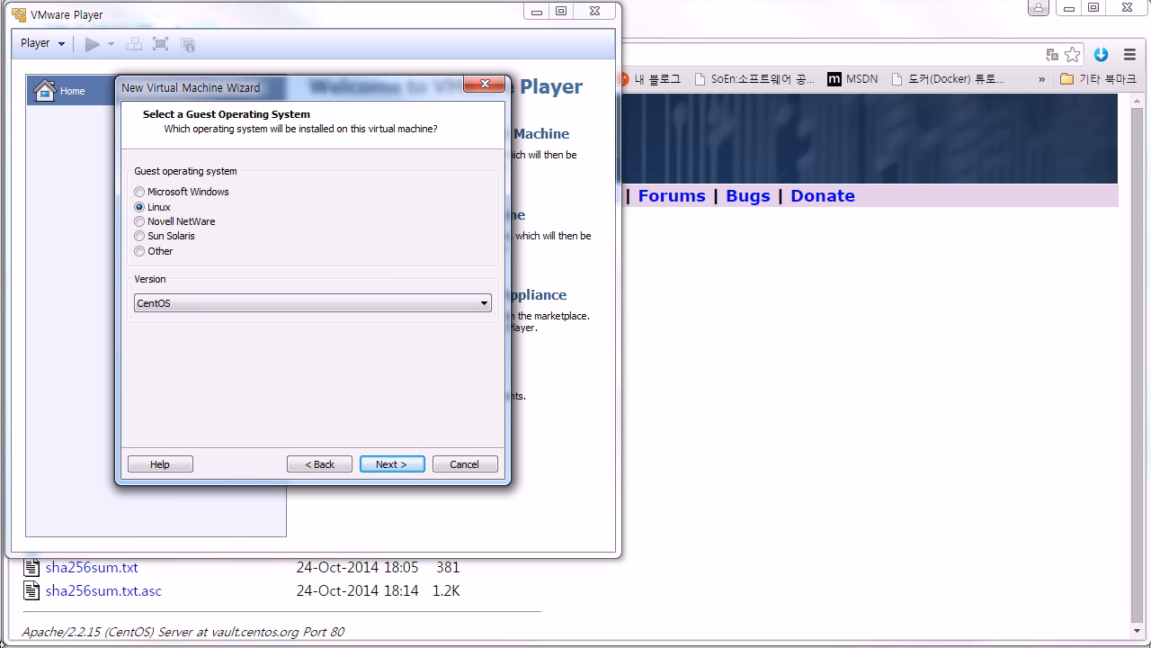
click(777, 503)
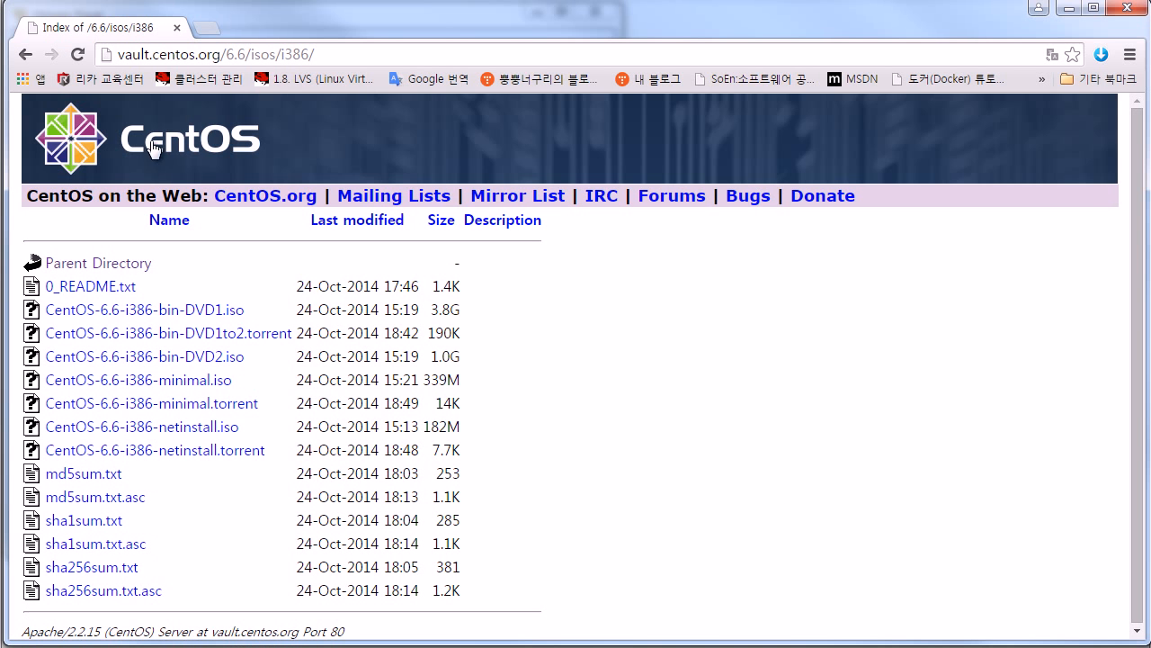
drag(281, 54, 309, 54)
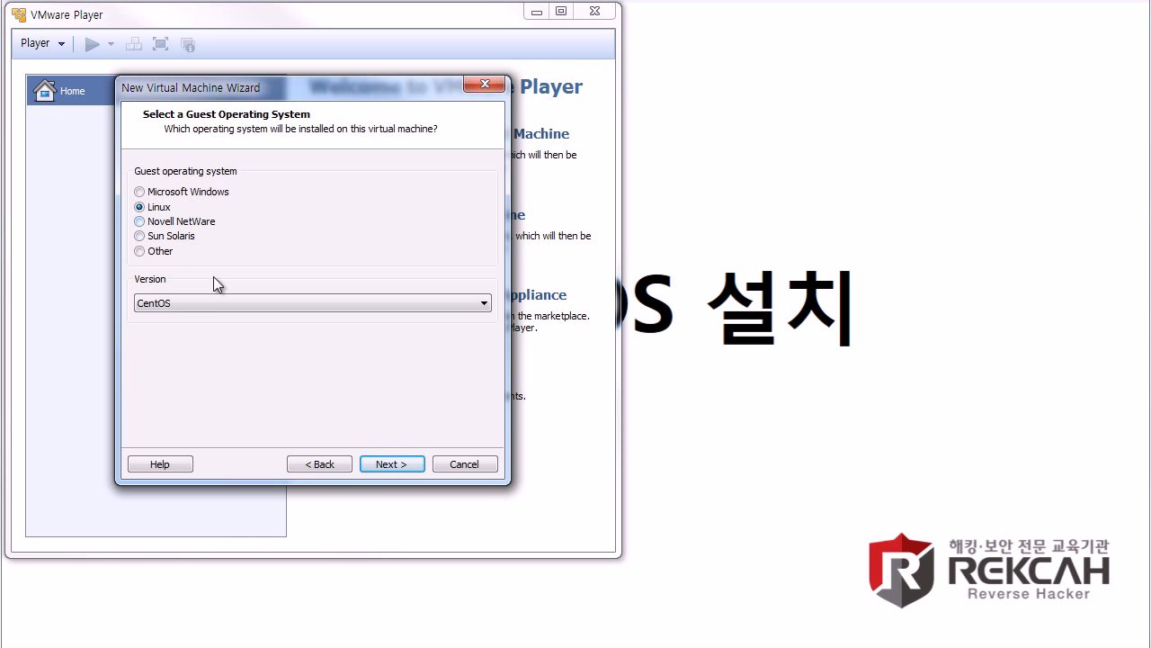
Step: Leave the Linux version on CentOS and advance to the naming page
click(211, 301)
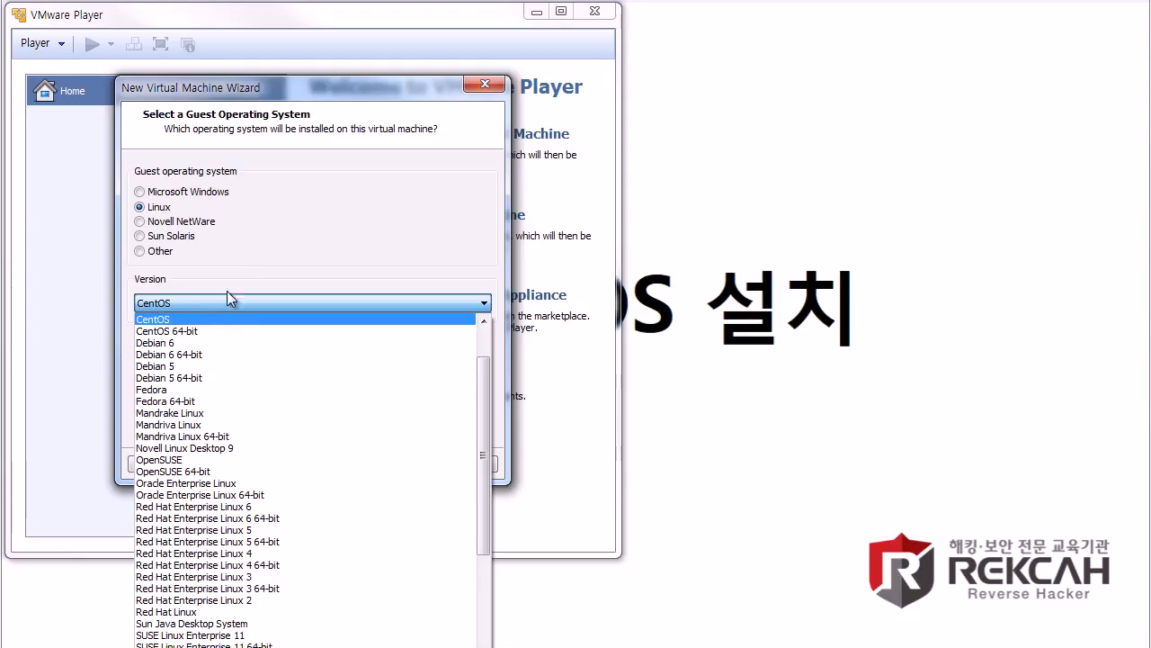
click(239, 269)
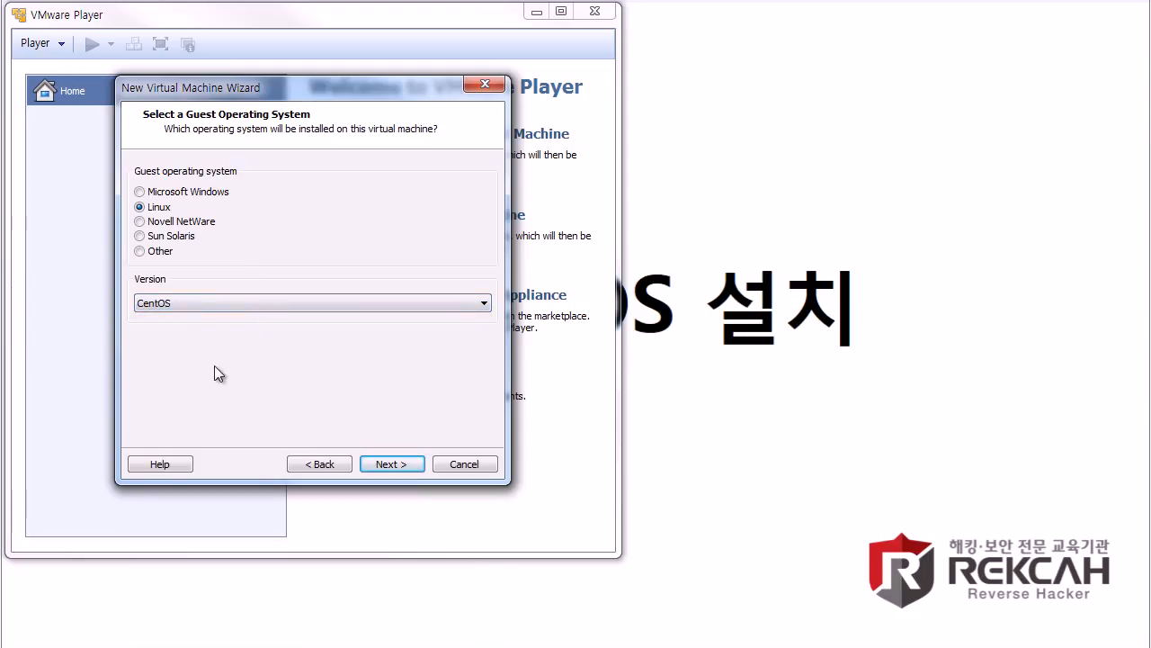
click(392, 464)
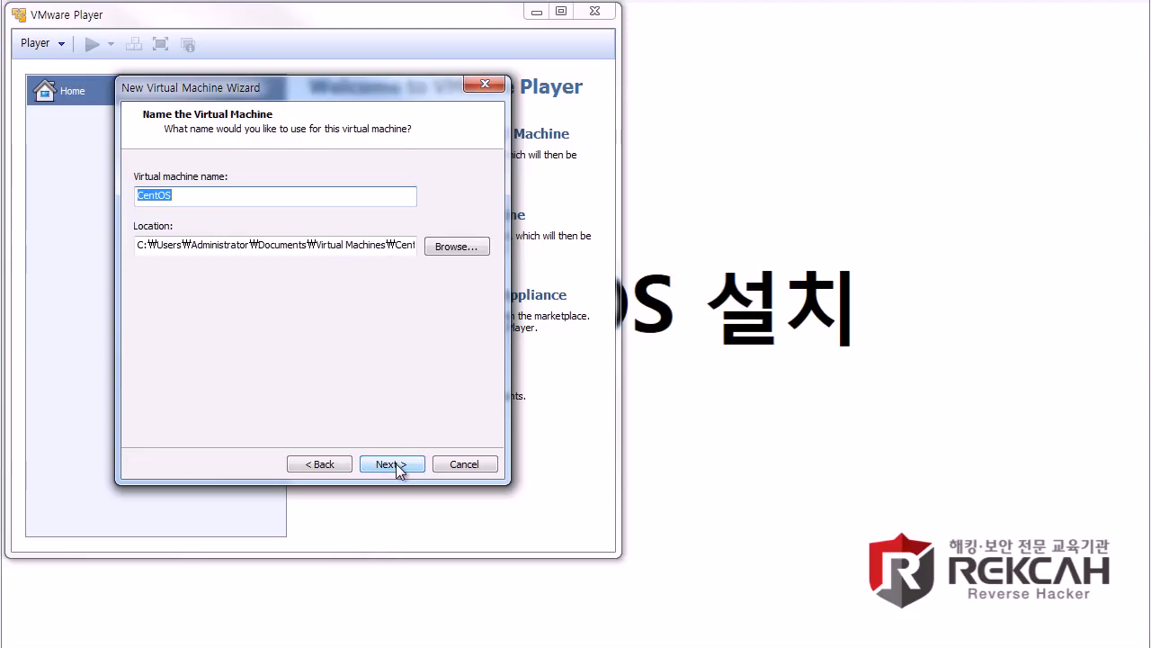
Step: Rename the machine 'CentOS 6.6' and set its location to a new E:\centOS 6.6 folder
click(204, 197)
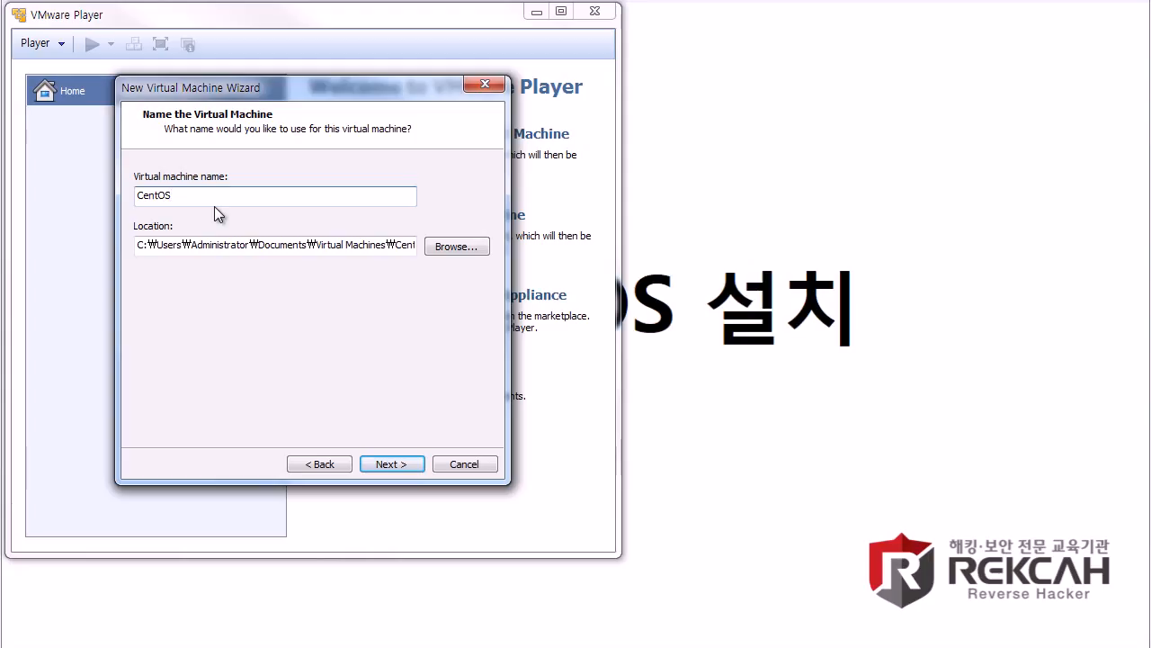
text(6.6)
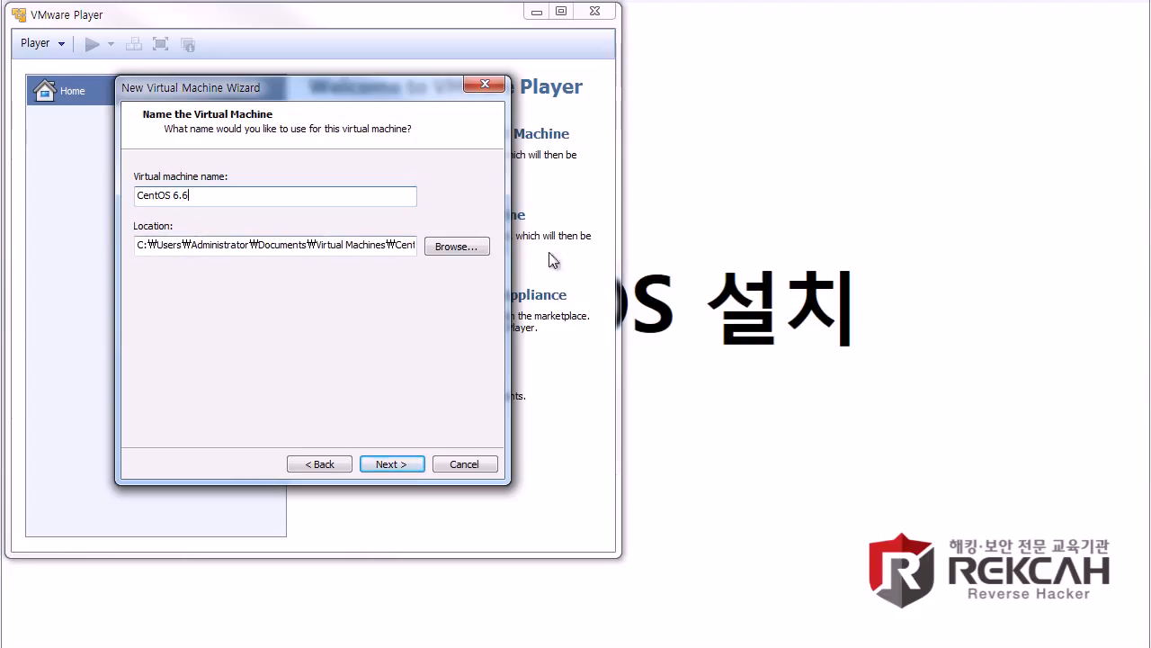
click(456, 248)
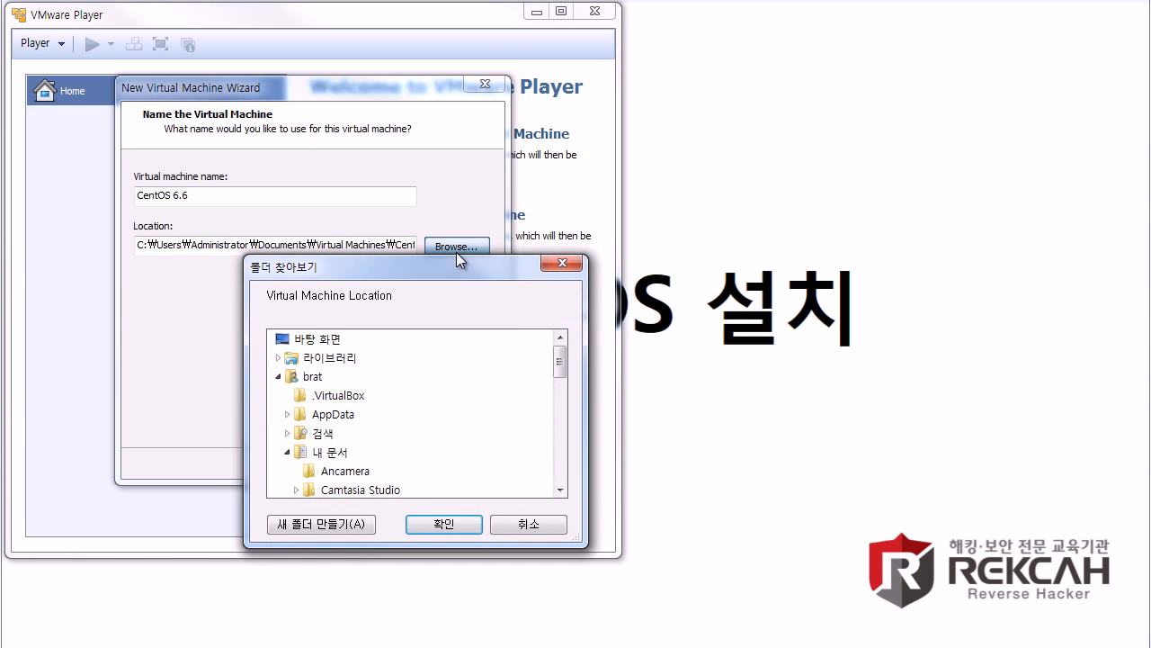
click(279, 376)
scroll(340, 407, down, 2)
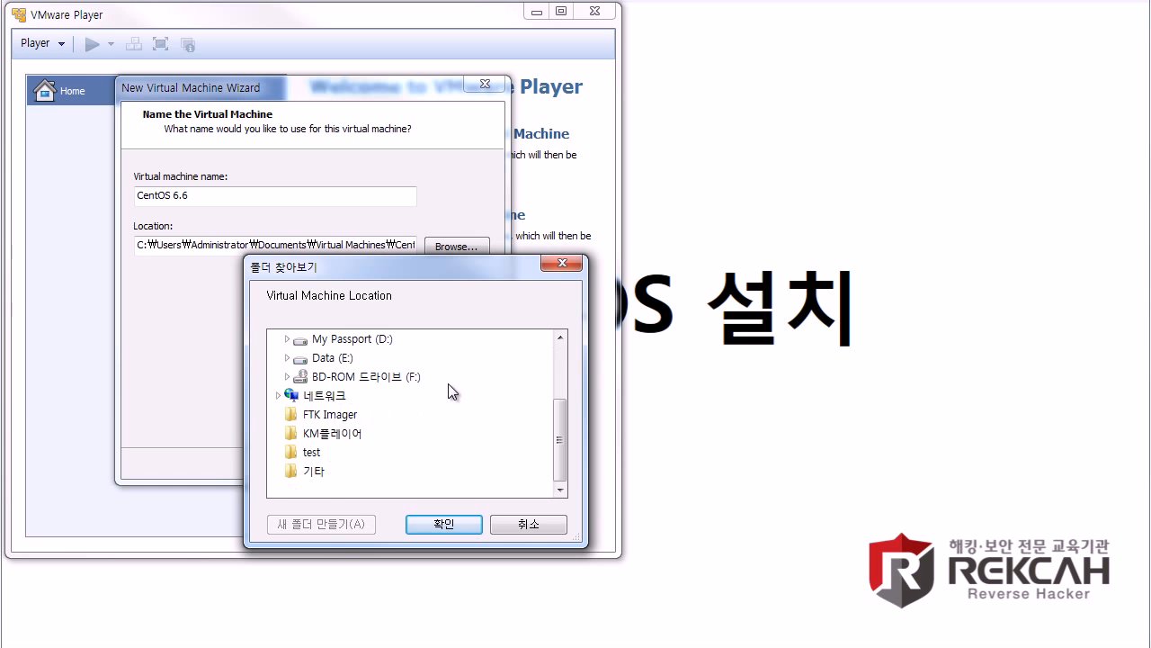
double_click(342, 355)
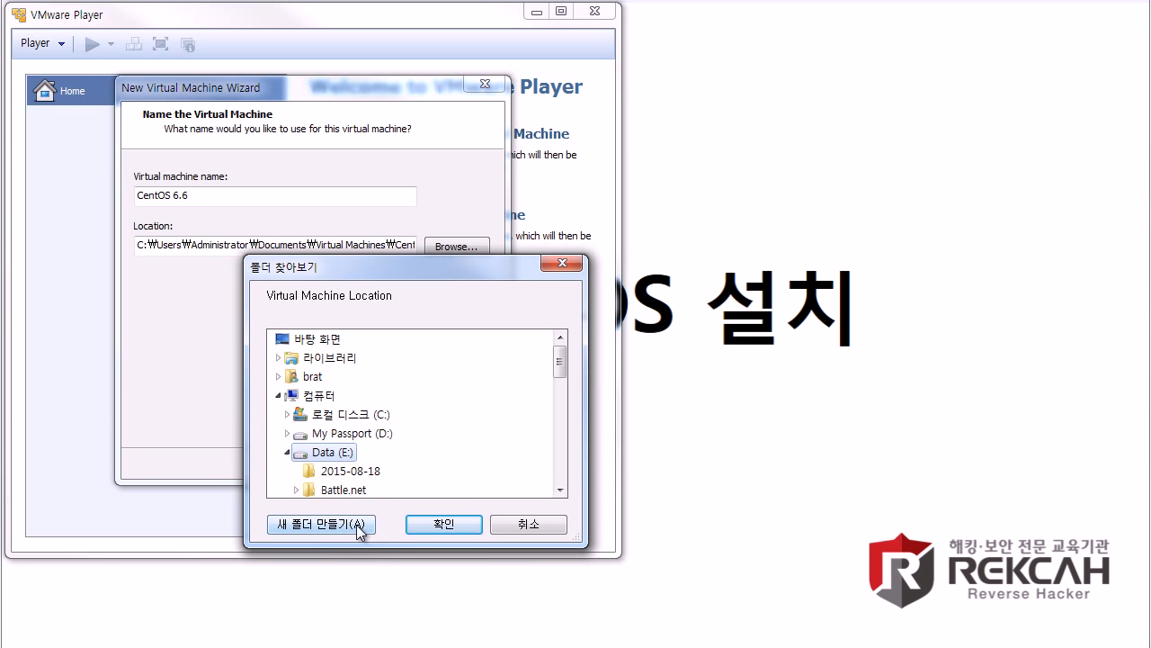
click(363, 524)
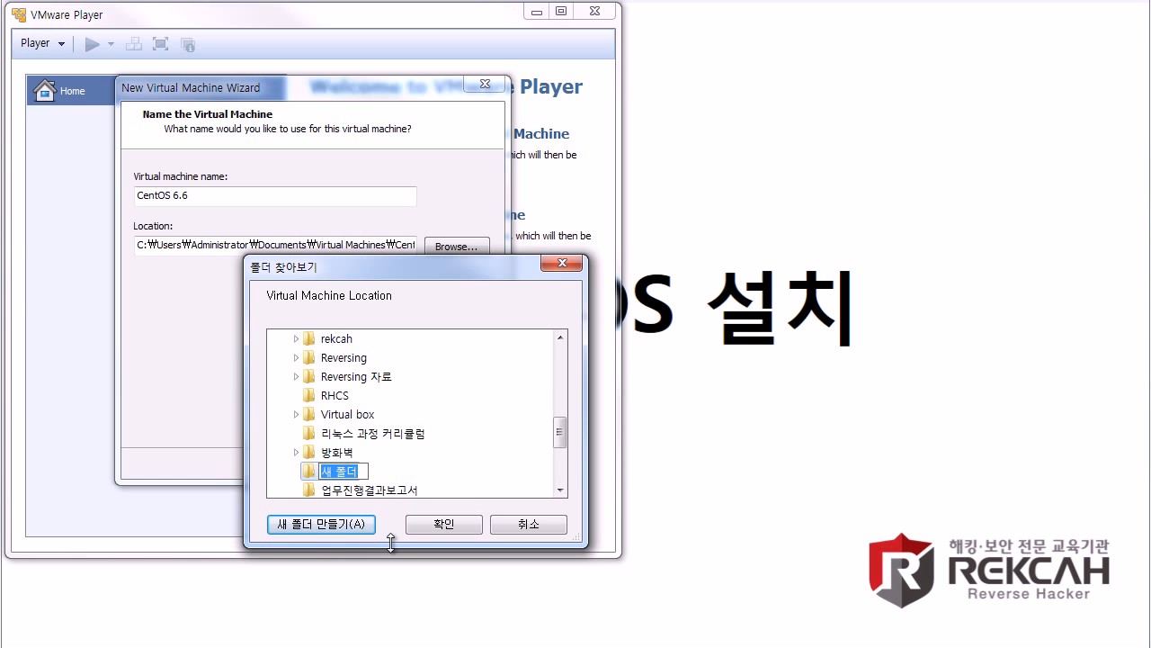
text(centOS 6.6)
key(Return)
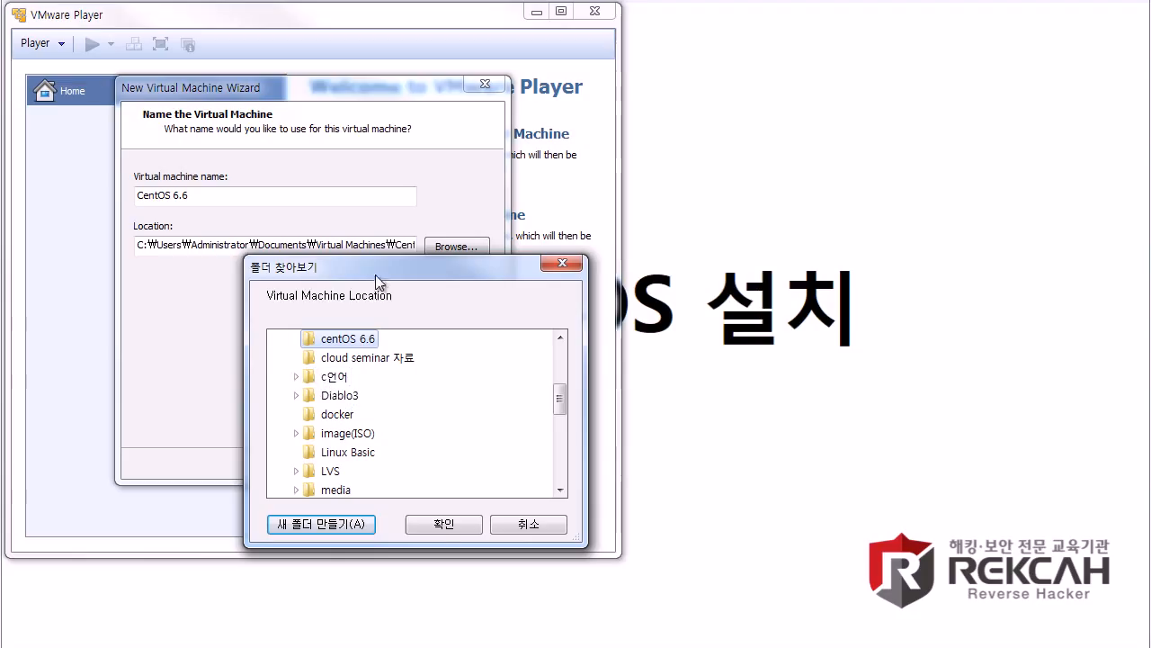
click(441, 523)
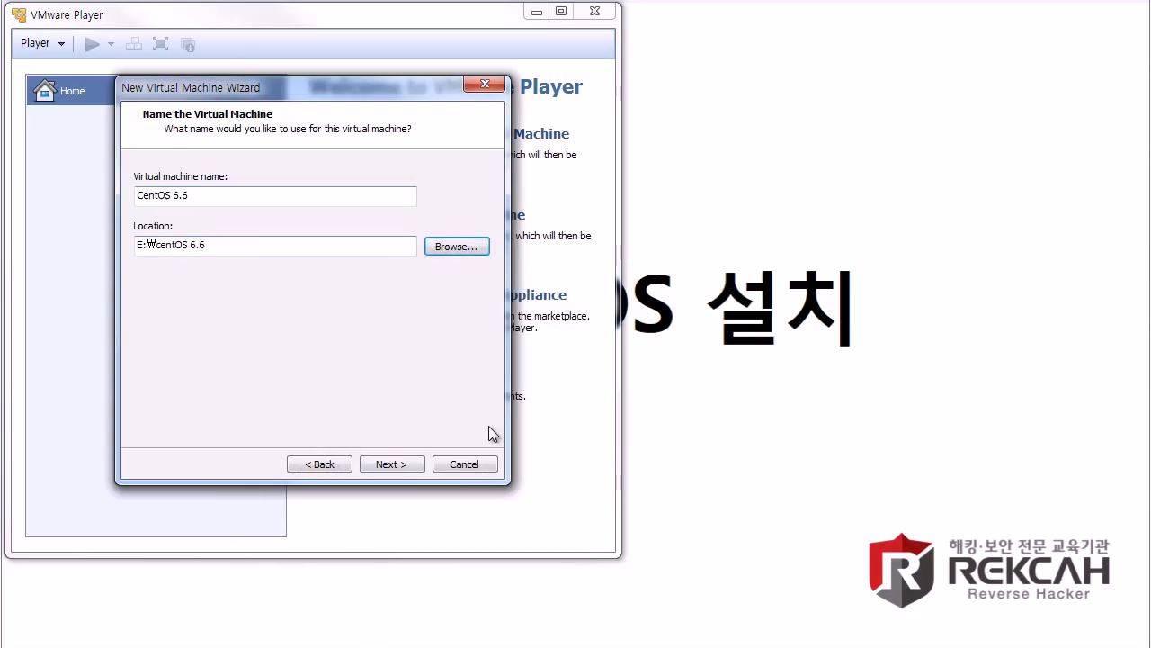
Step: Store the 20 GB virtual disk as a single file and review the Ready to Create summary
click(401, 466)
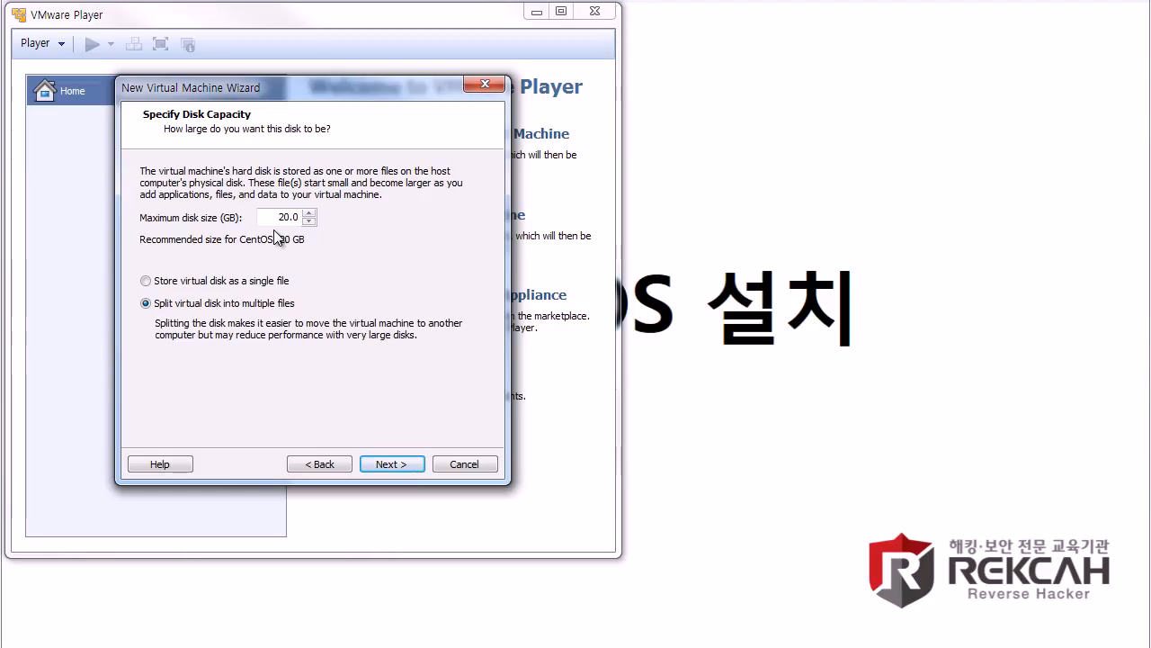
click(256, 304)
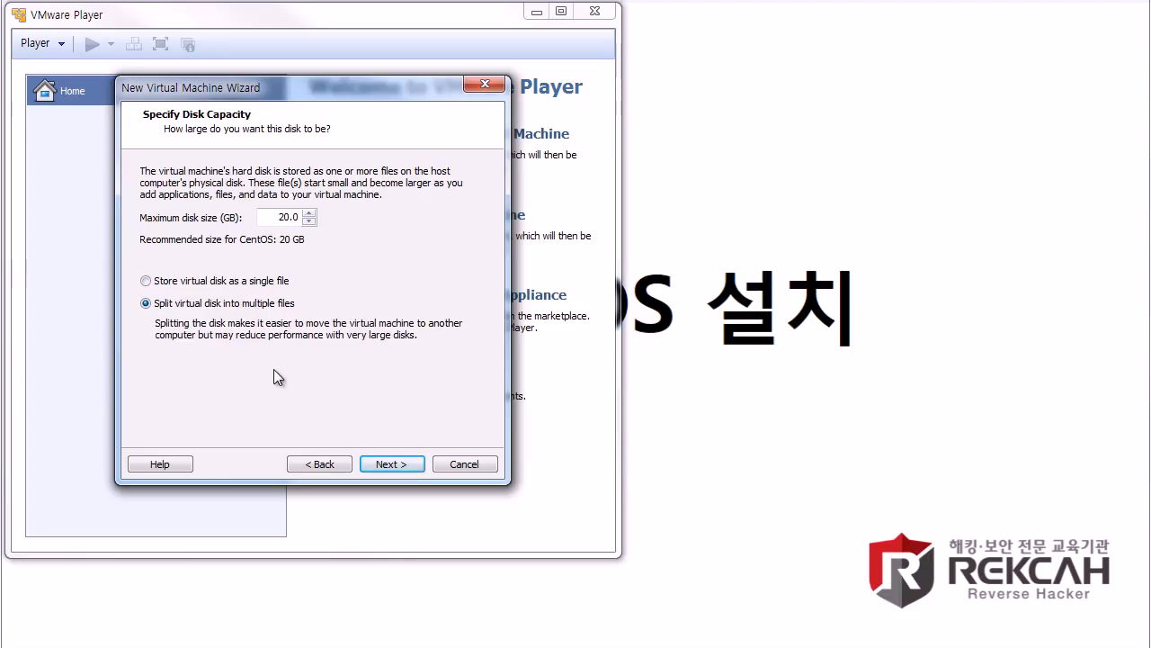
click(222, 281)
click(386, 463)
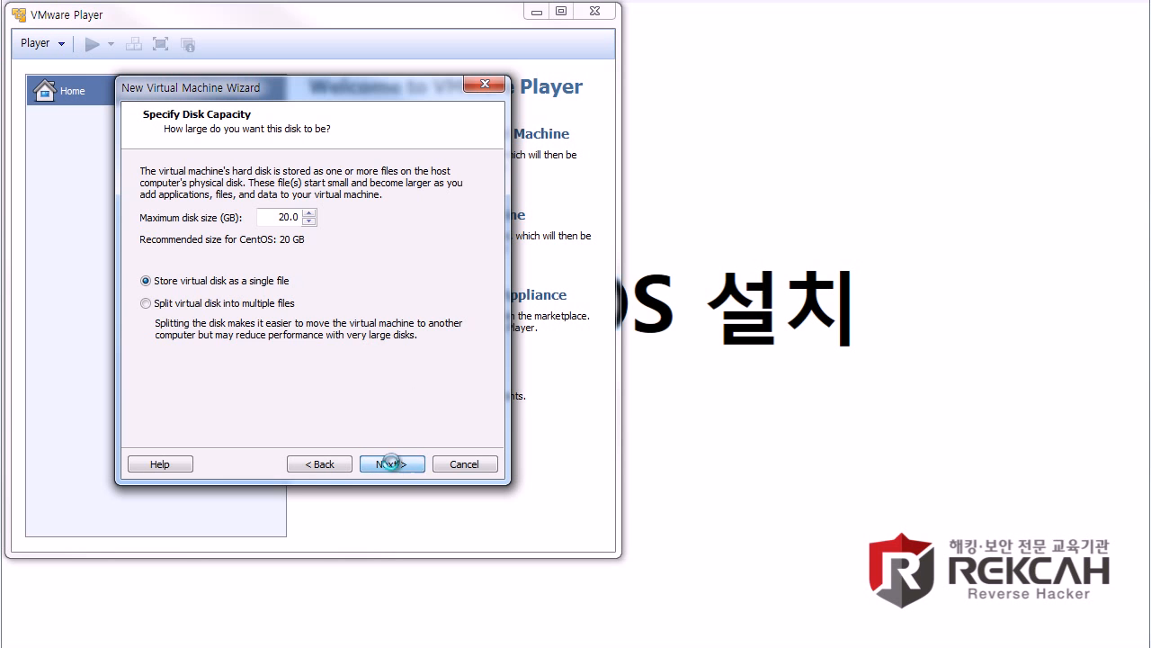
click(331, 468)
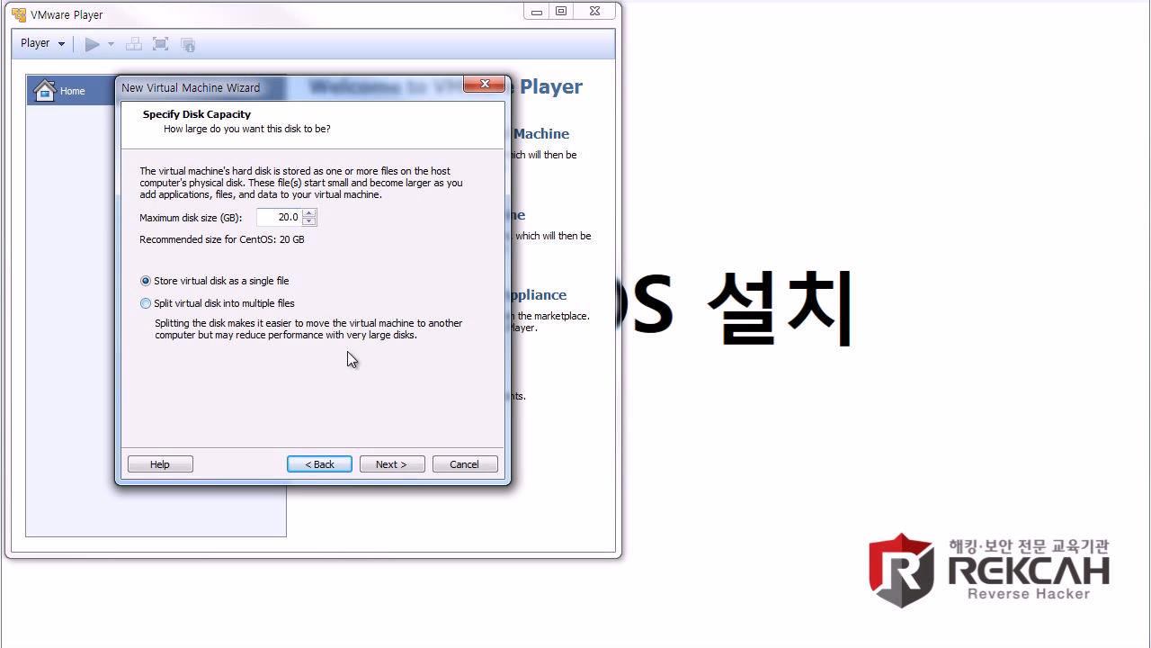
click(392, 463)
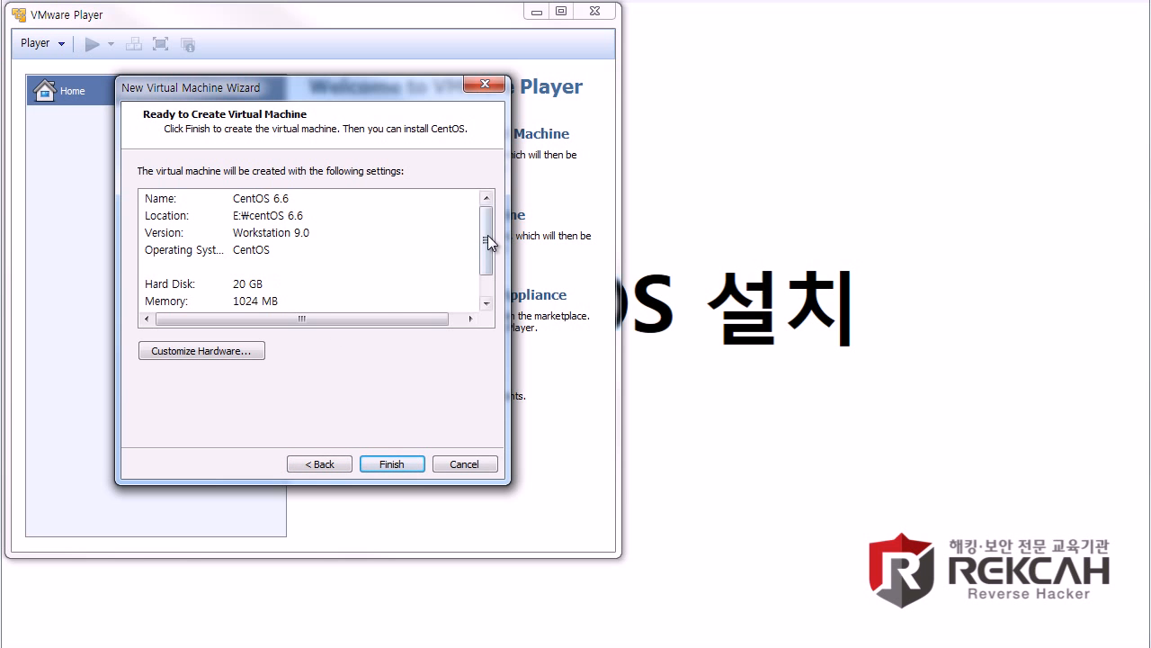
scroll(486, 257, down, 1)
scroll(478, 265, up, 1)
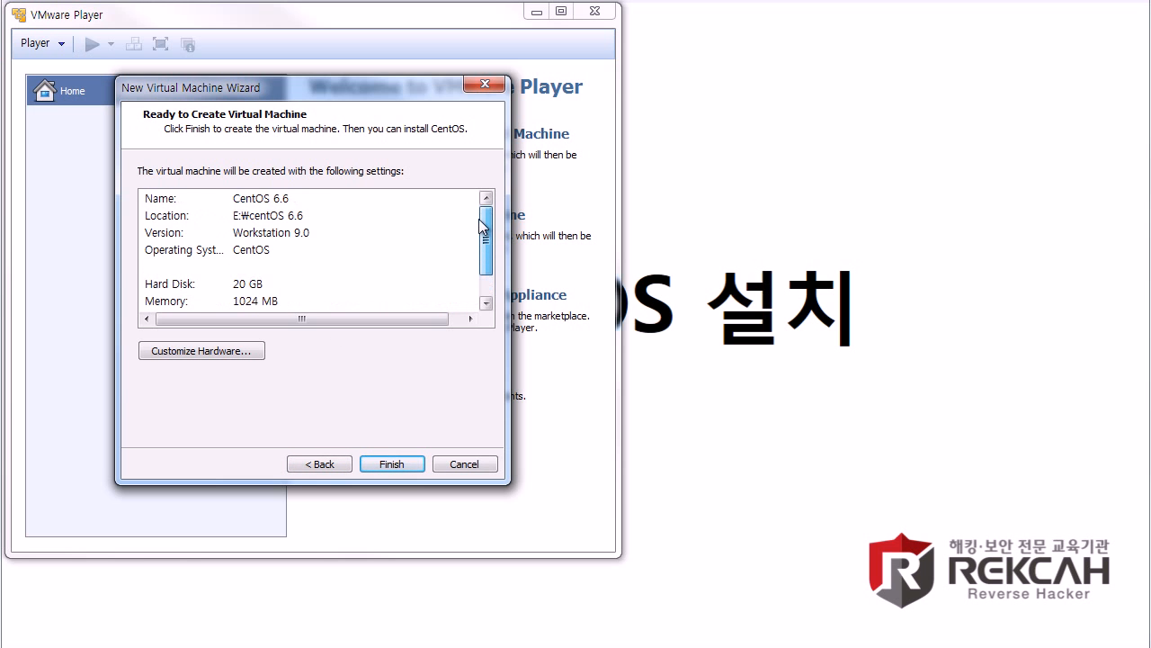
Step: In Customize Hardware, change the Network Adapter from NAT to Bridged, then select New CD/DVD
click(222, 351)
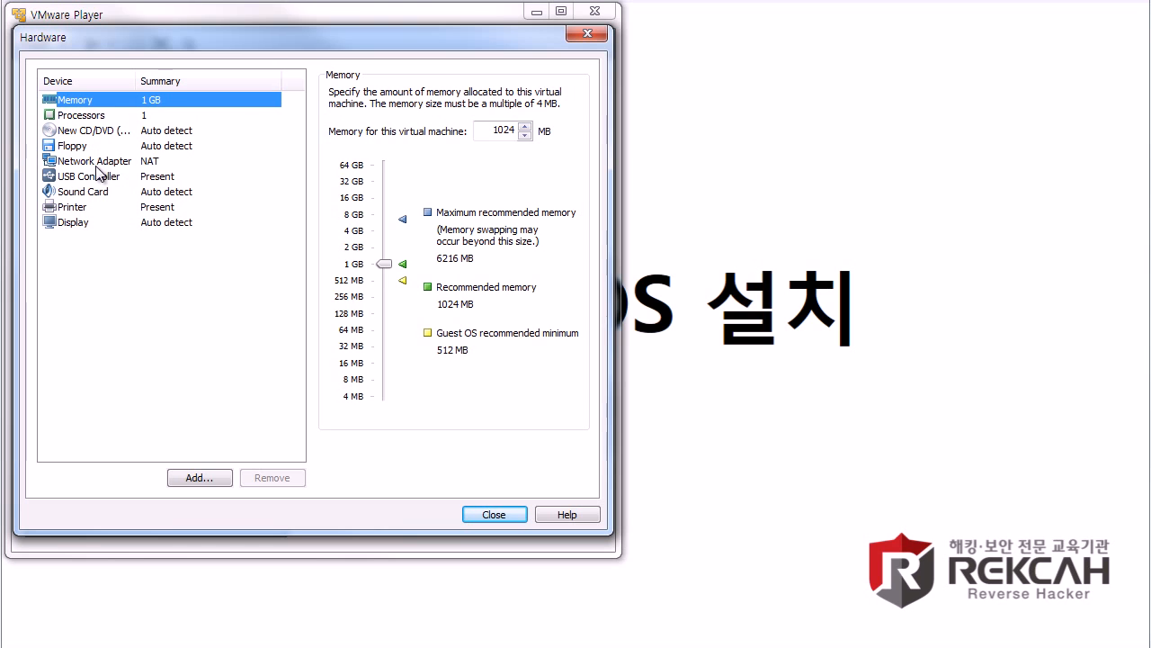
click(196, 161)
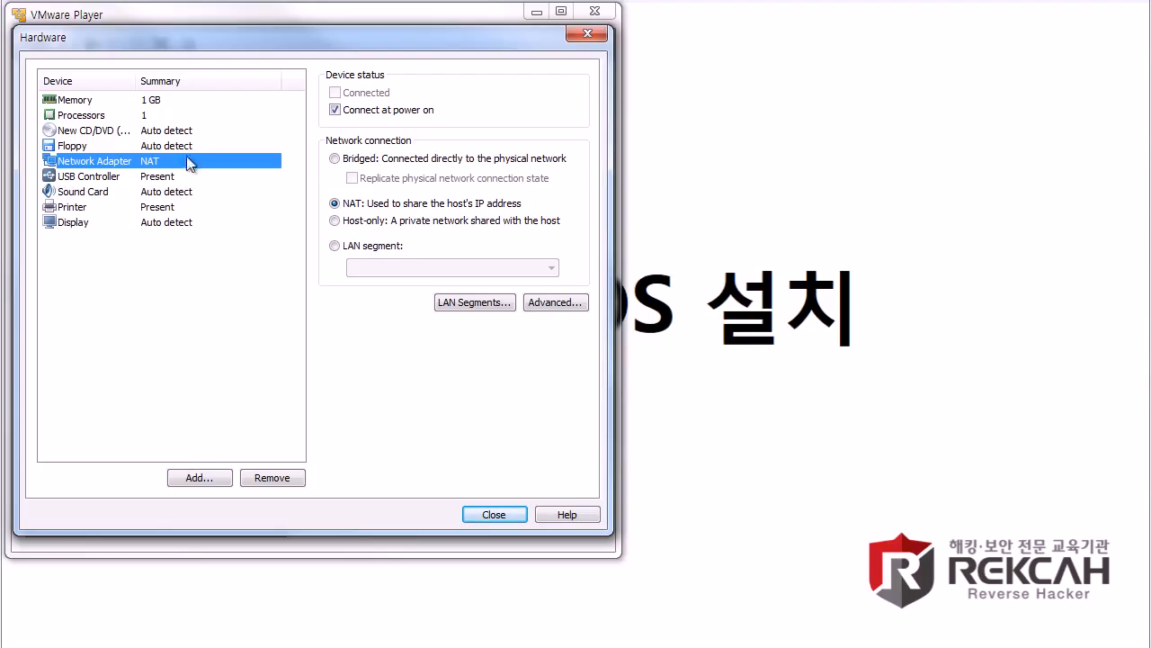
click(334, 159)
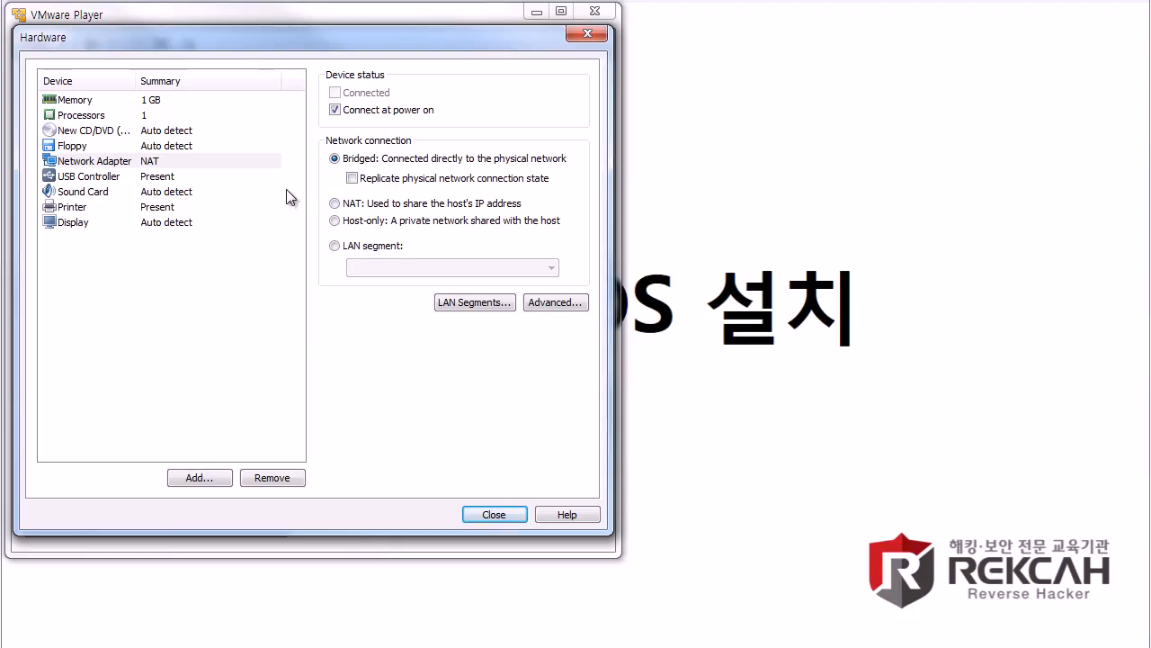
click(151, 132)
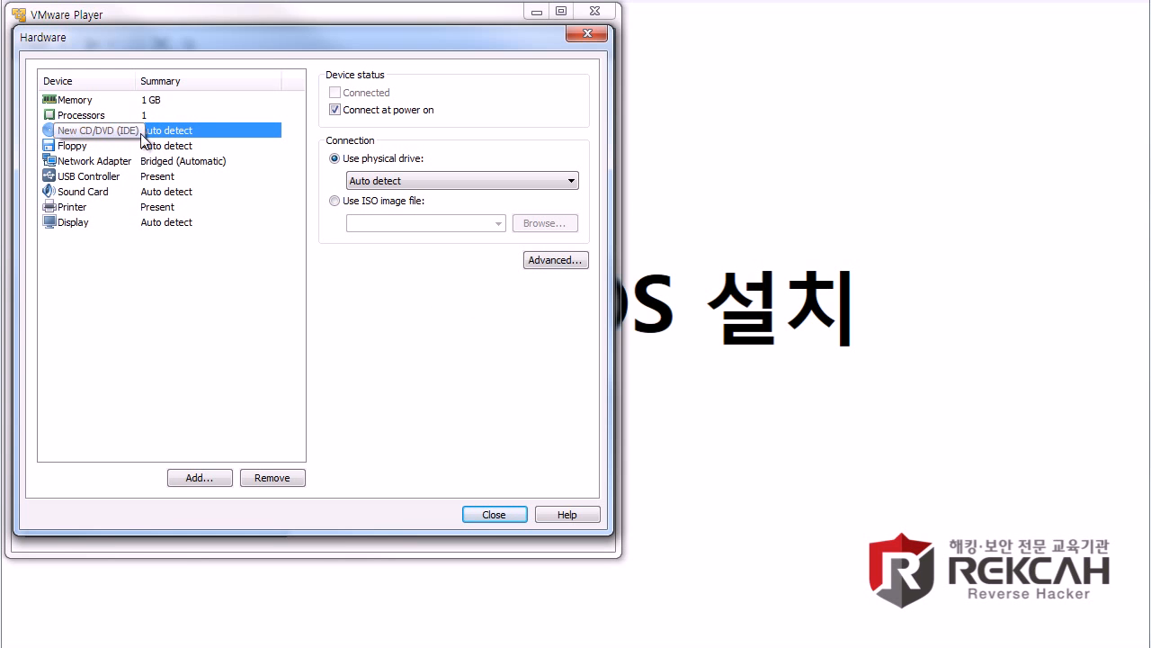
Step: Load E:\image(ISO)\CentOS-6.6-i386-bin-DVD1.iso into the CD/DVD drive, then close settings and finish the wizard
click(351, 204)
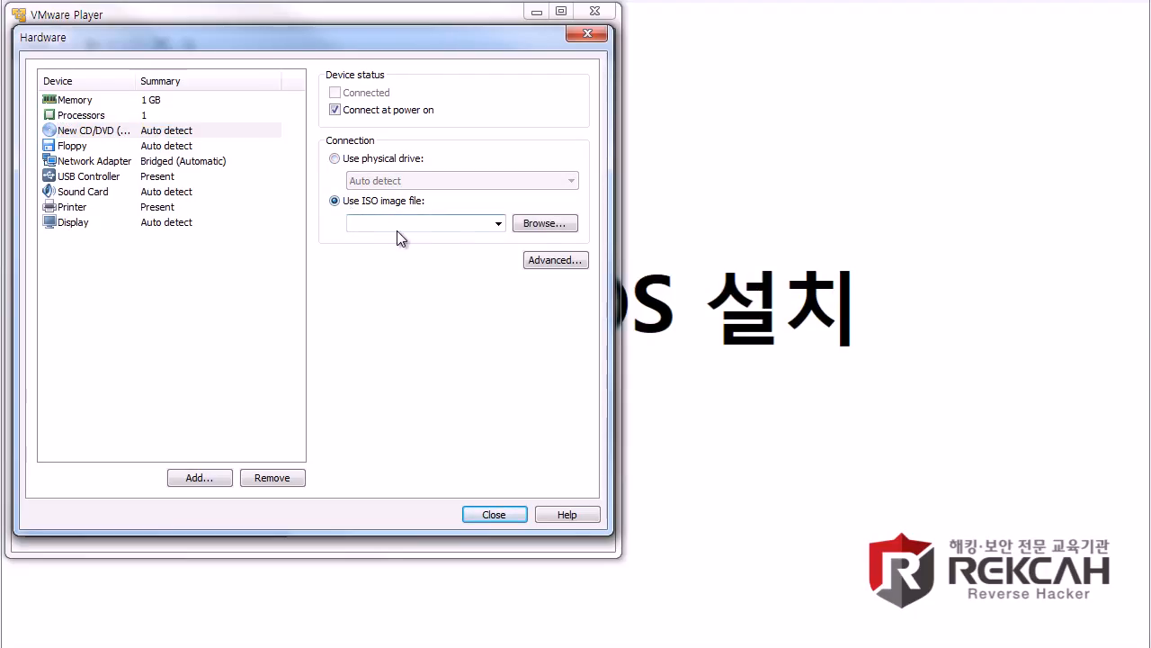
click(535, 222)
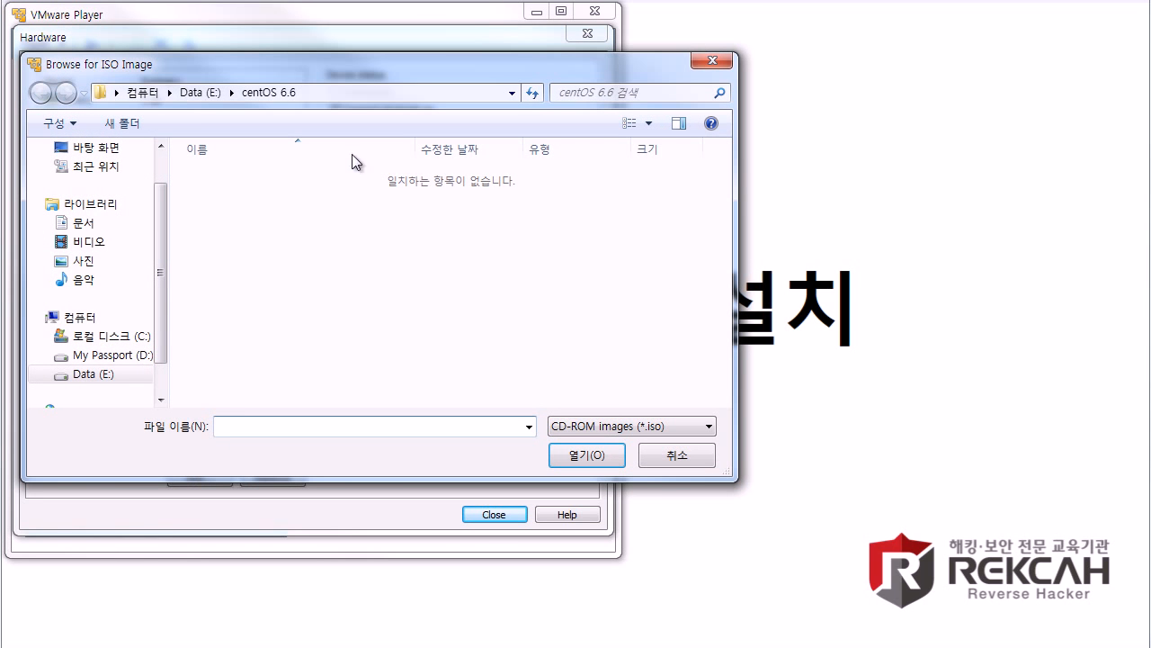
click(197, 93)
double_click(284, 308)
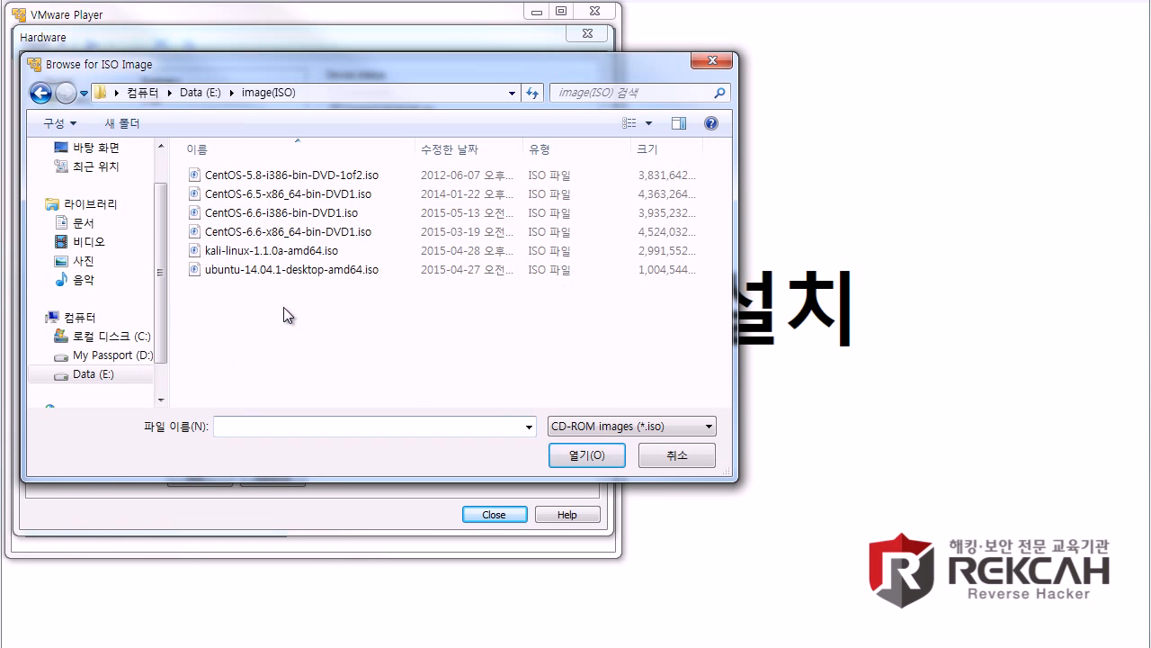
click(291, 218)
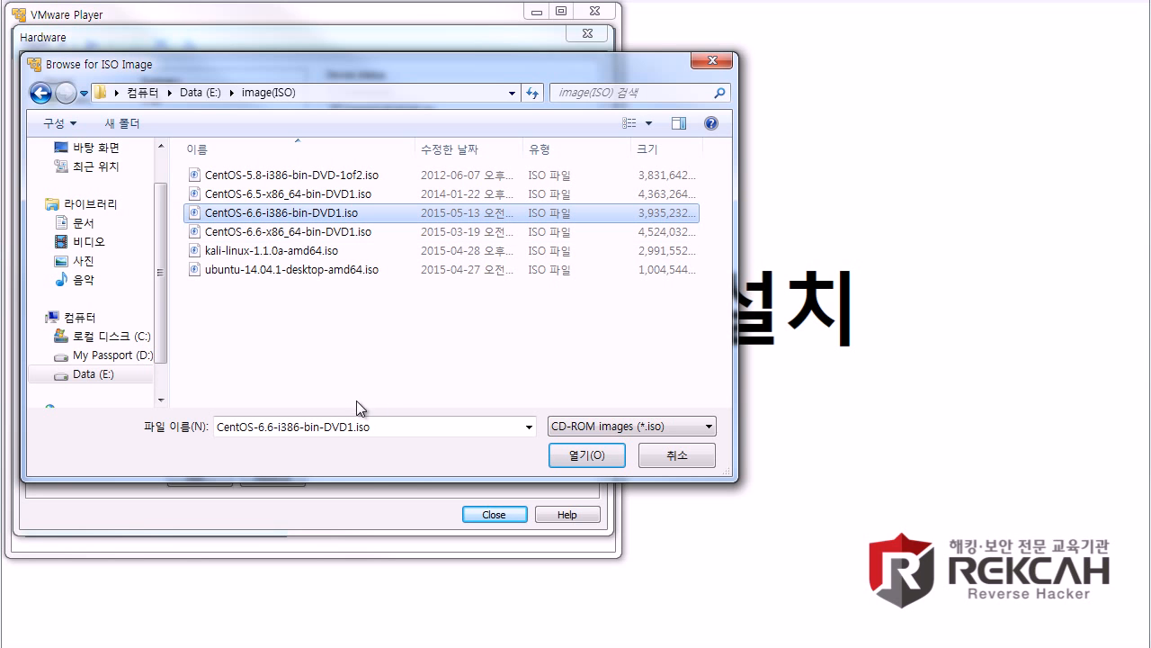
double_click(279, 216)
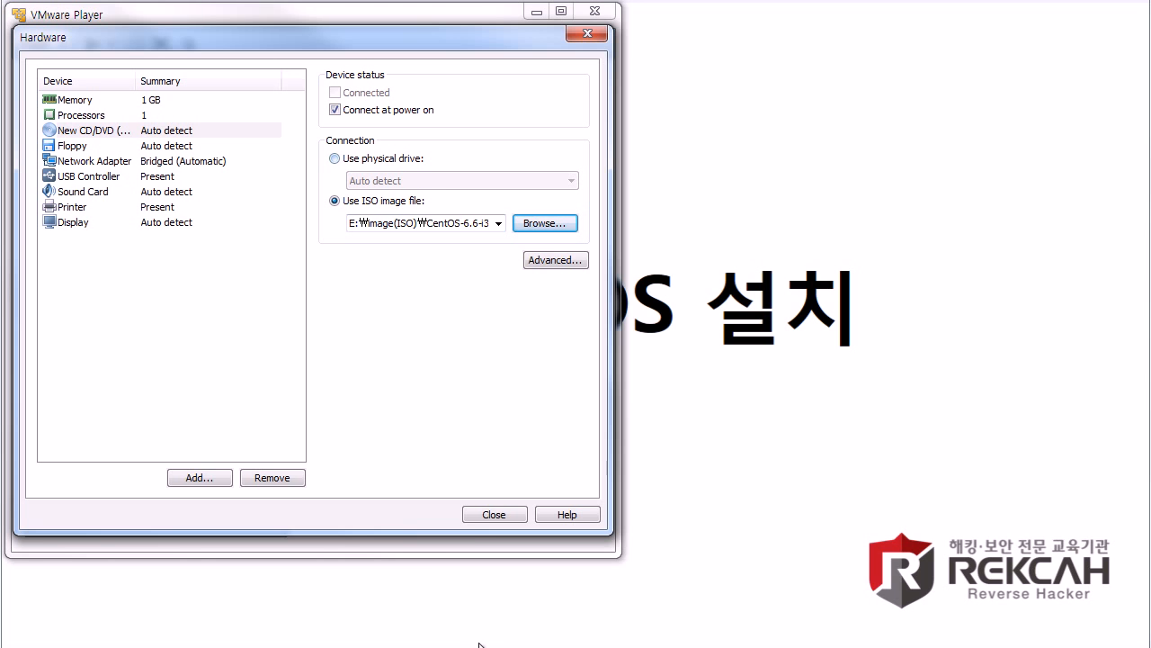
click(482, 515)
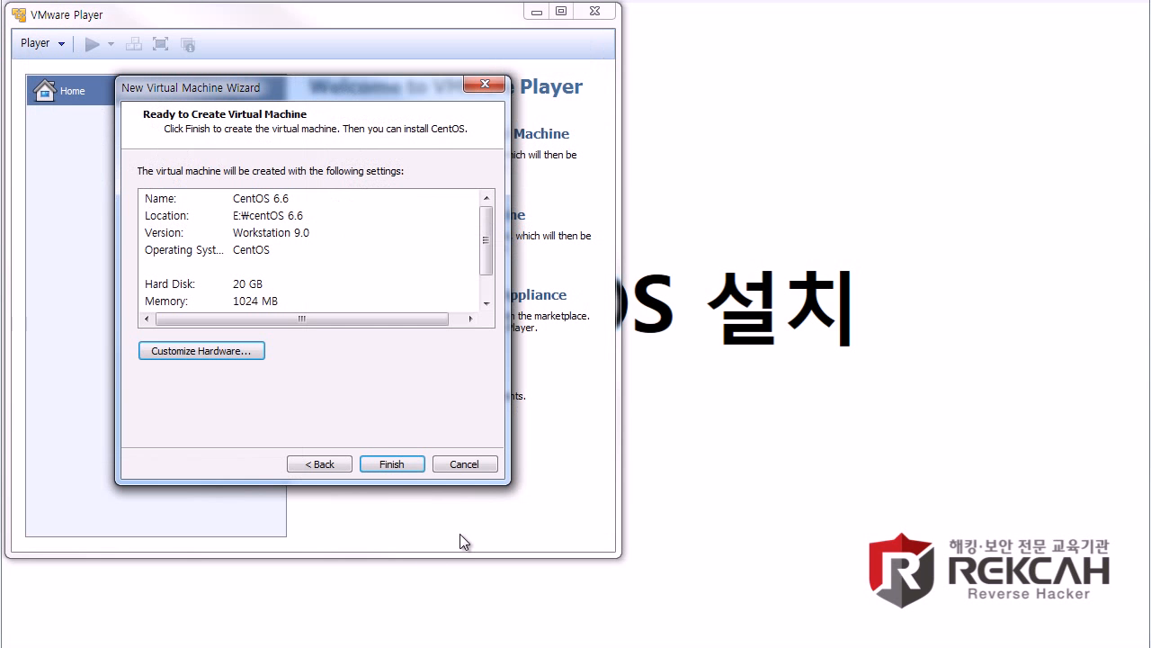
click(398, 463)
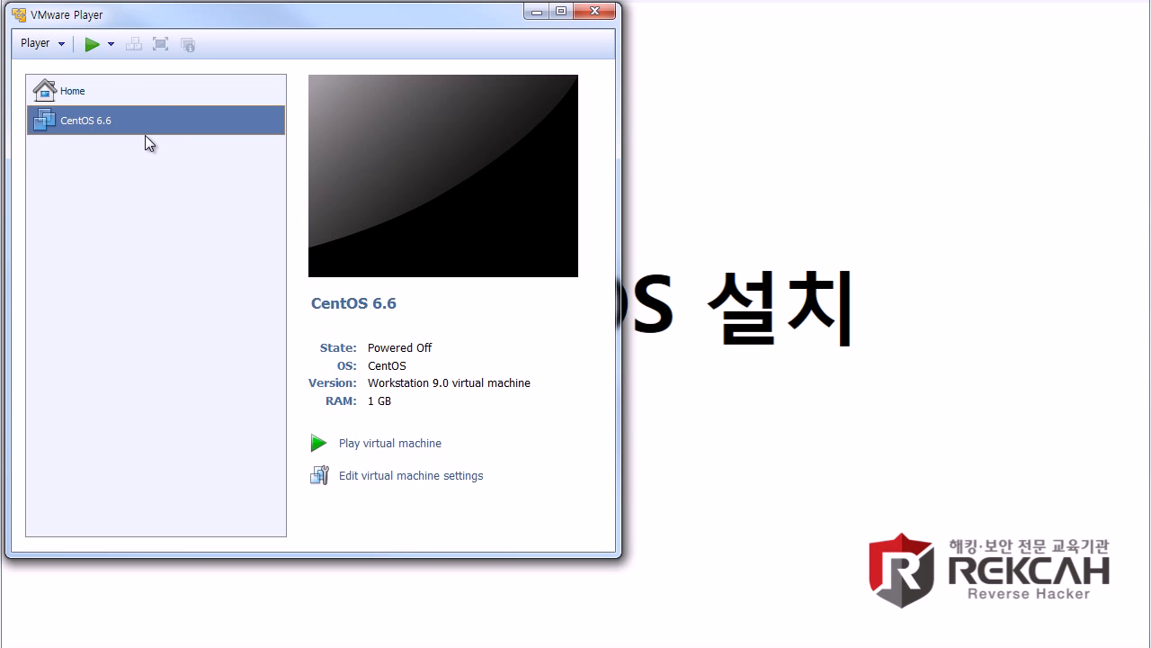
Step: Open the centOS 6.6 folder on the Data (E:) drive in Explorer
key(super+e)
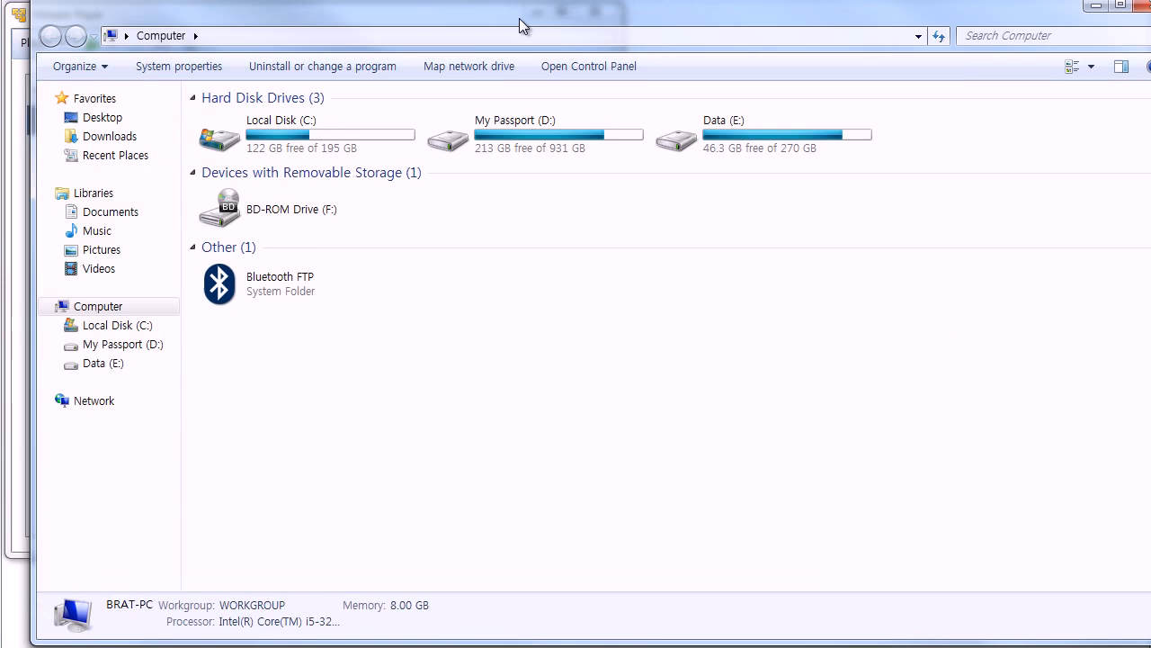
drag(519, 18, 493, 24)
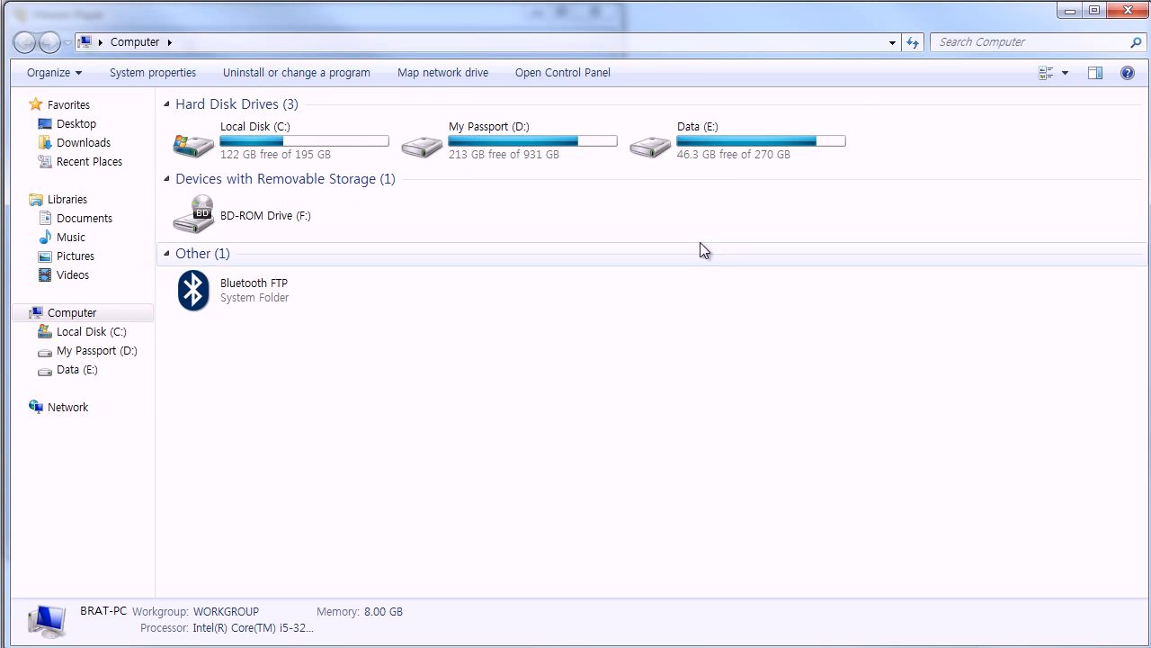
double_click(712, 141)
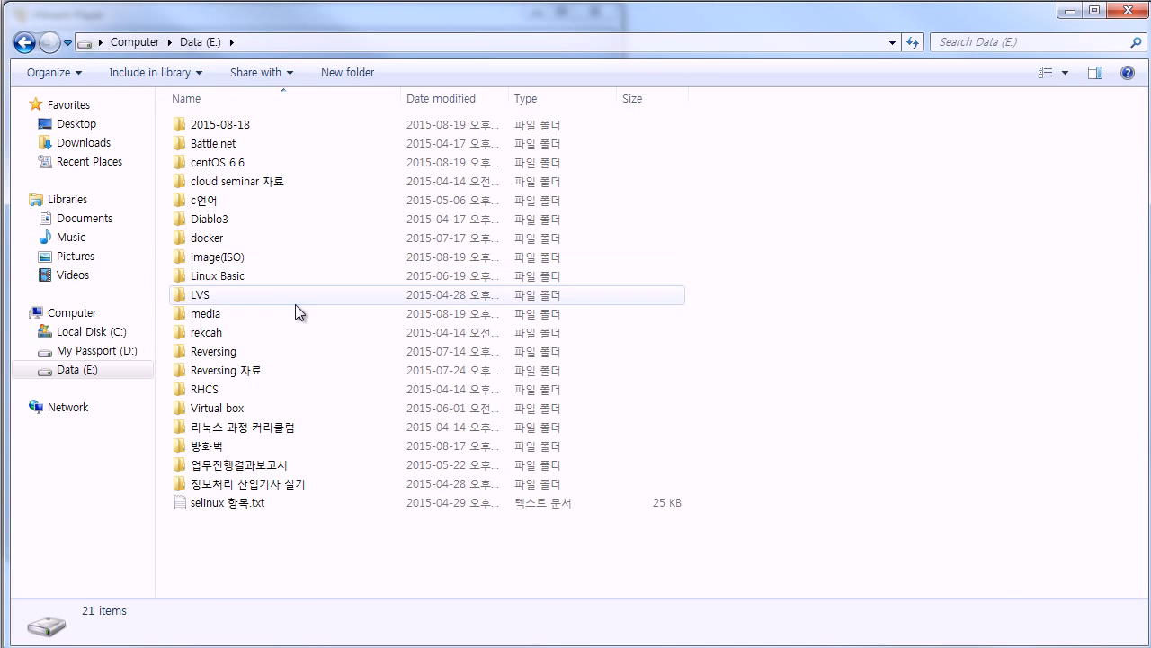
double_click(263, 162)
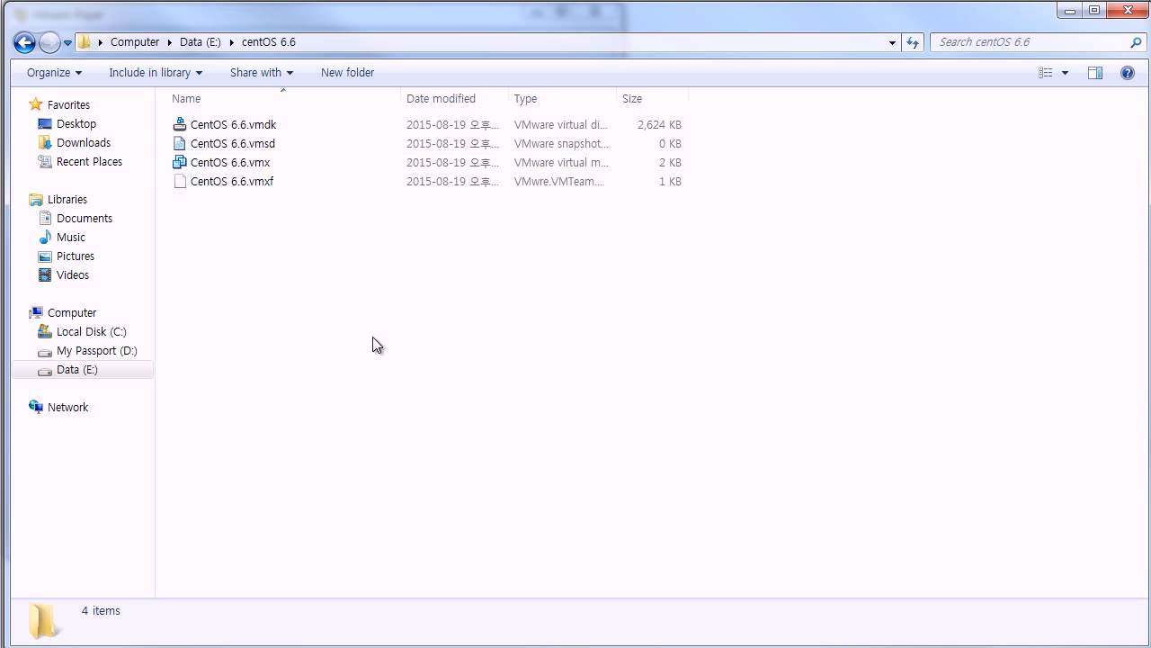
Step: Inspect the CentOS 6.6.vmdk and CentOS 6.6.vmx files, then minimize Explorer
drag(373, 336, 199, 97)
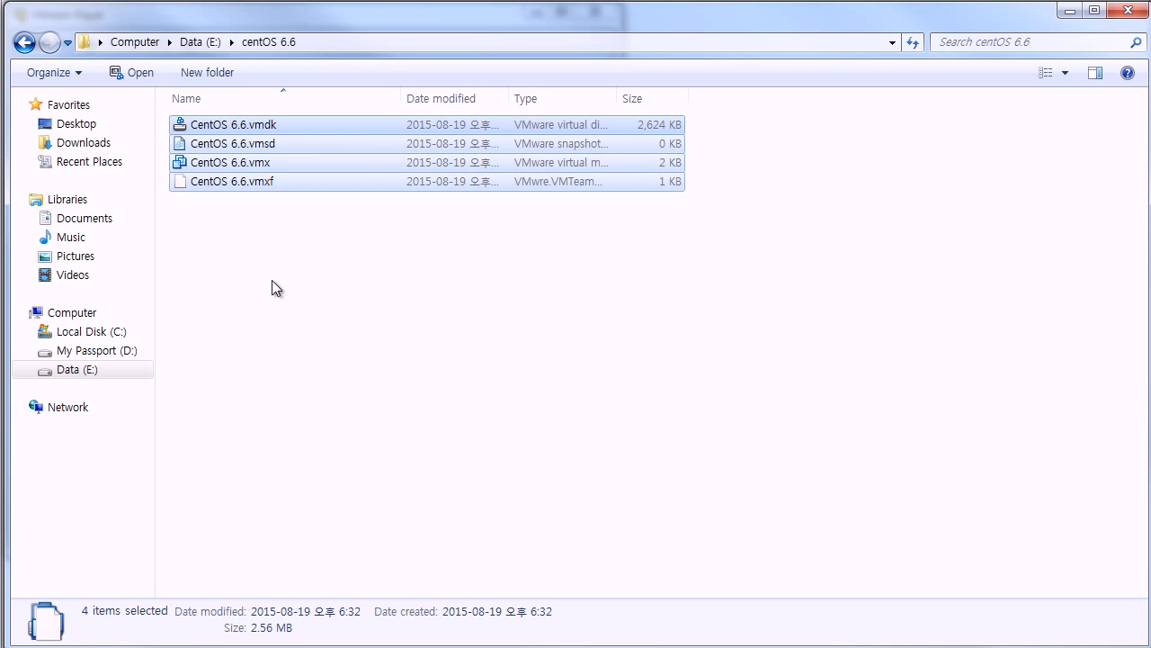
click(277, 282)
click(273, 122)
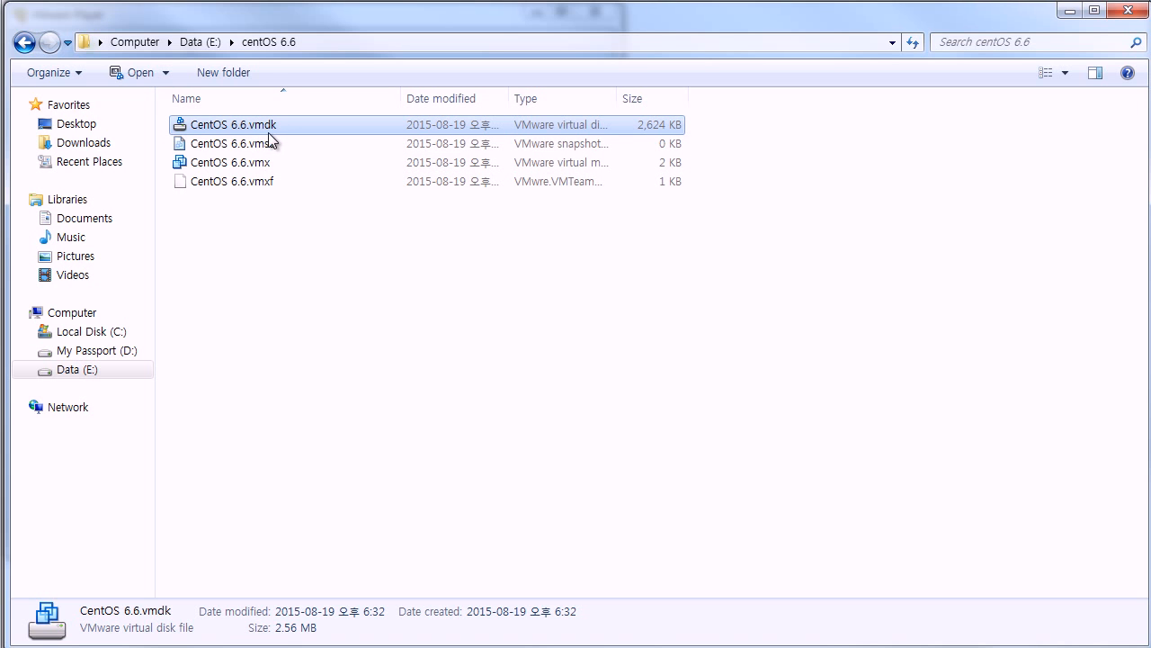
click(267, 163)
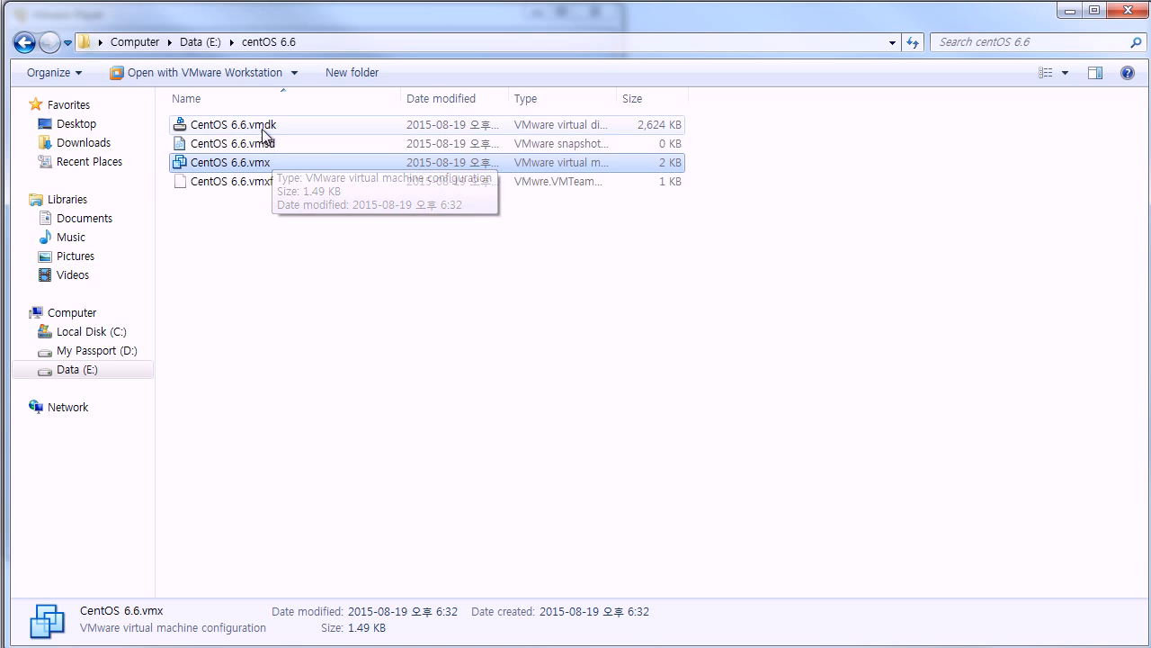
click(256, 129)
click(256, 167)
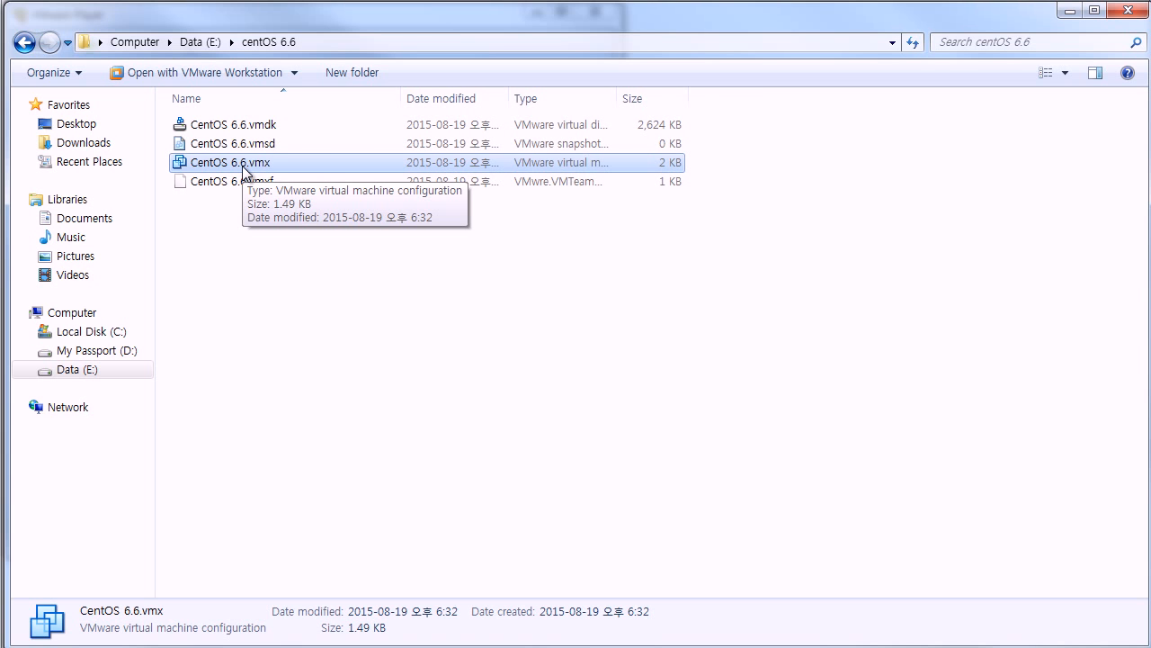
click(1070, 11)
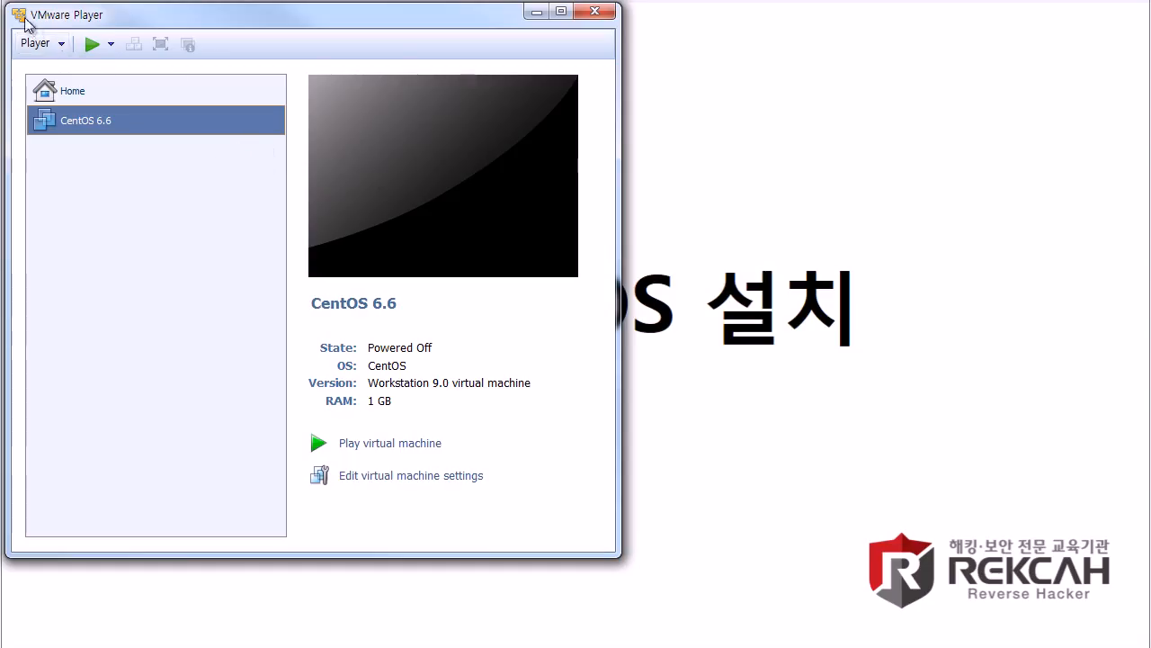
Step: Power on the CentOS 6.6 virtual machine and let it capture input
click(93, 51)
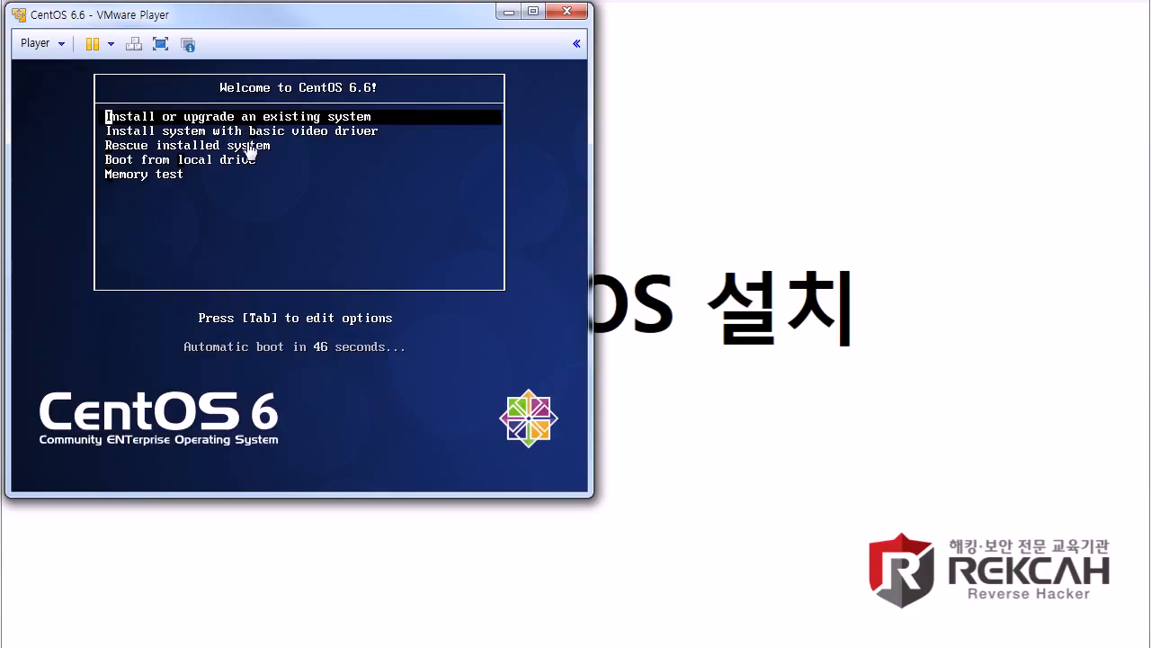
click(307, 153)
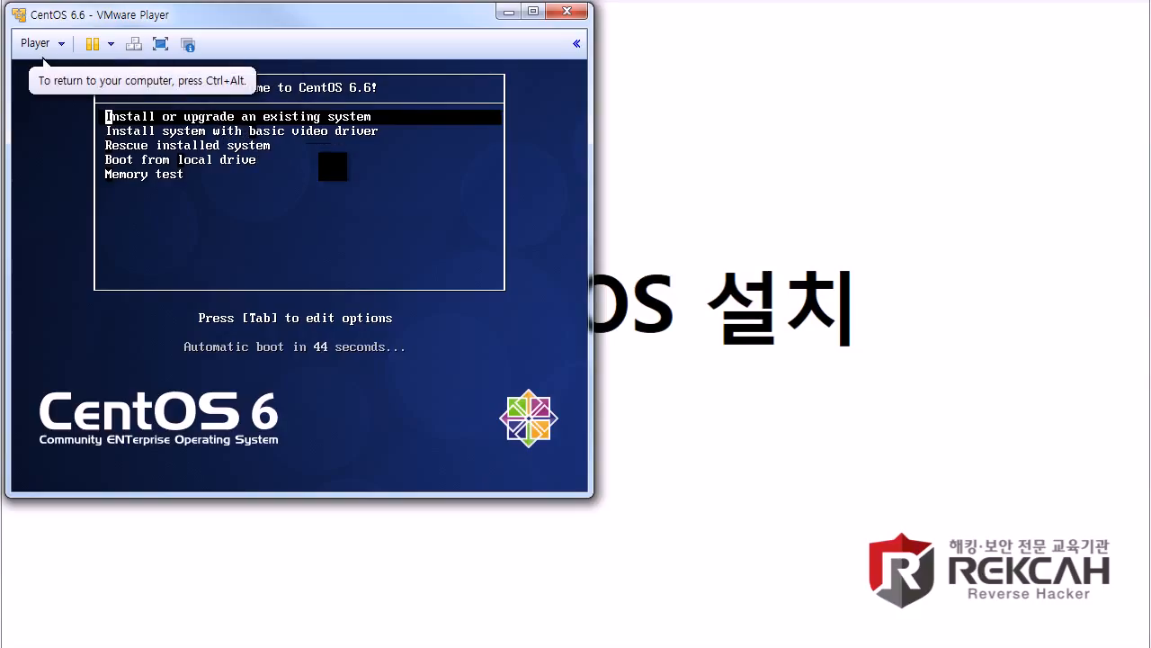
Step: Choose 'Install or upgrade an existing system' and skip the Disc Found media test
key(Return)
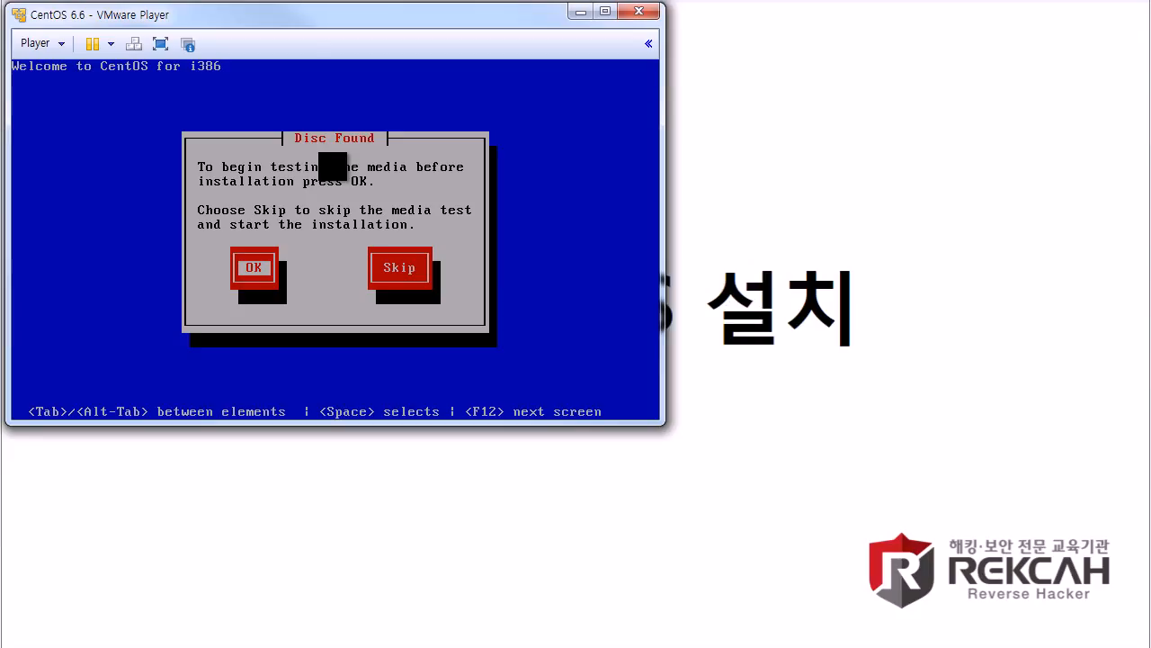
key(Tab)
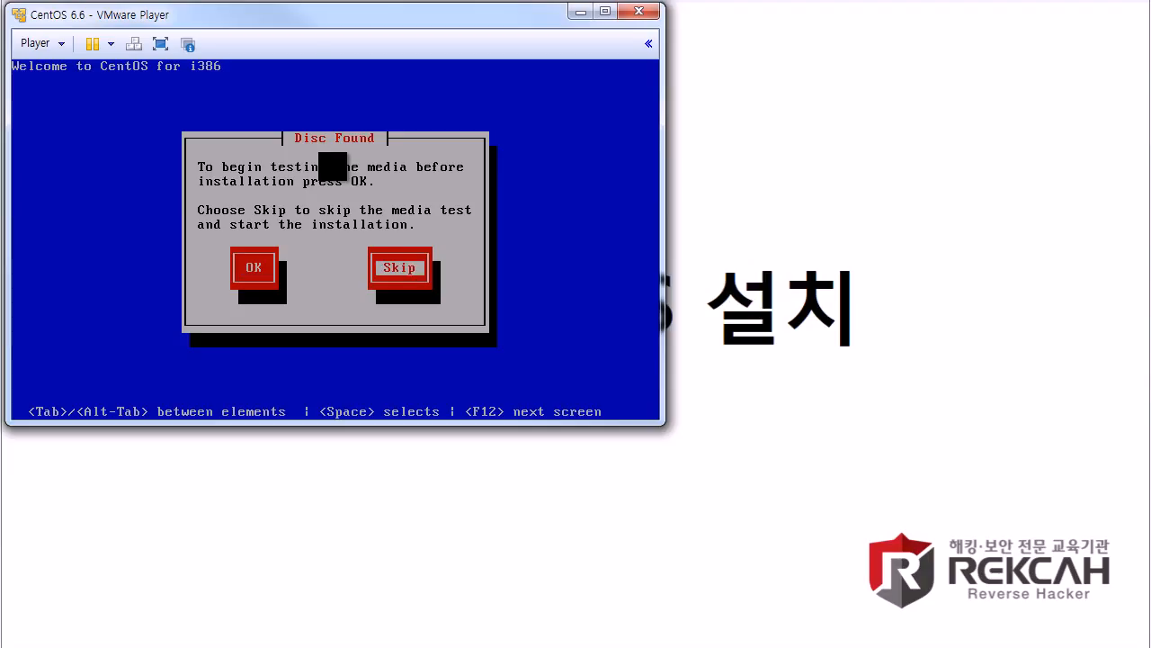
key(Return)
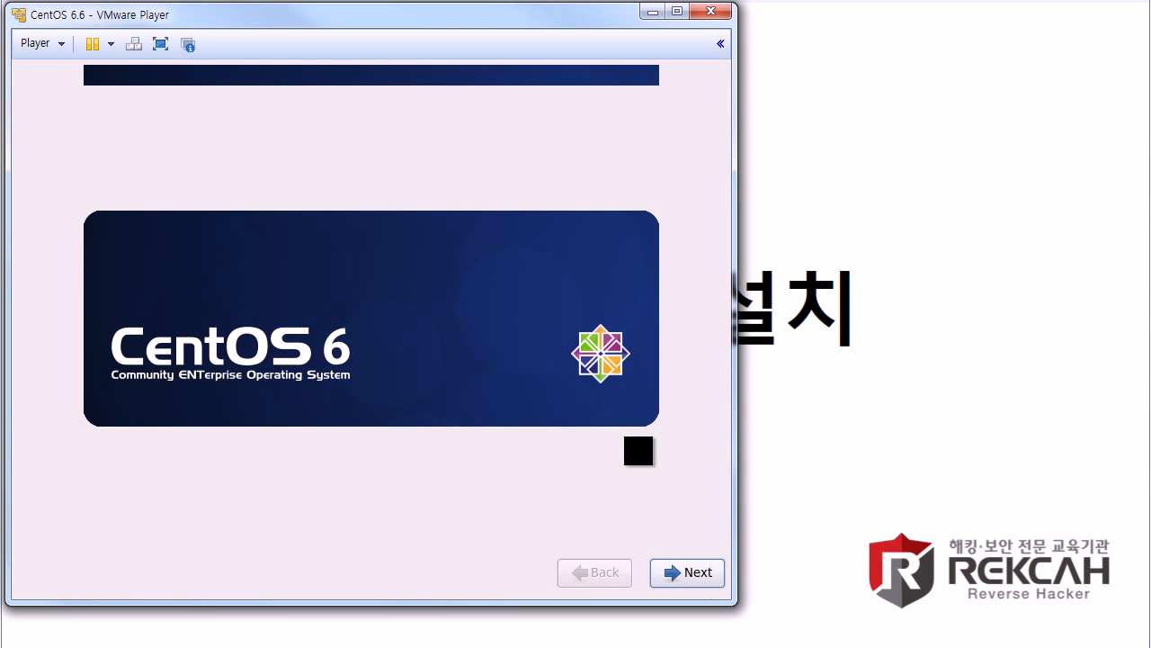
Step: Move past the welcome screen and select Korean (한국어) as the installation language
click(695, 584)
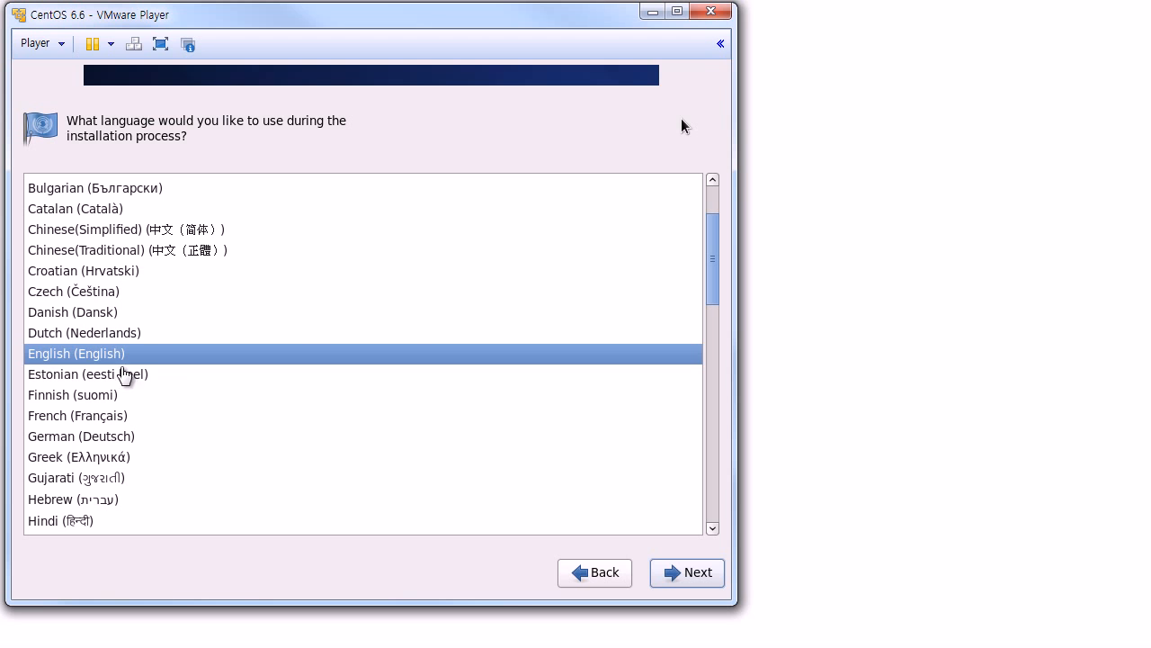
click(129, 357)
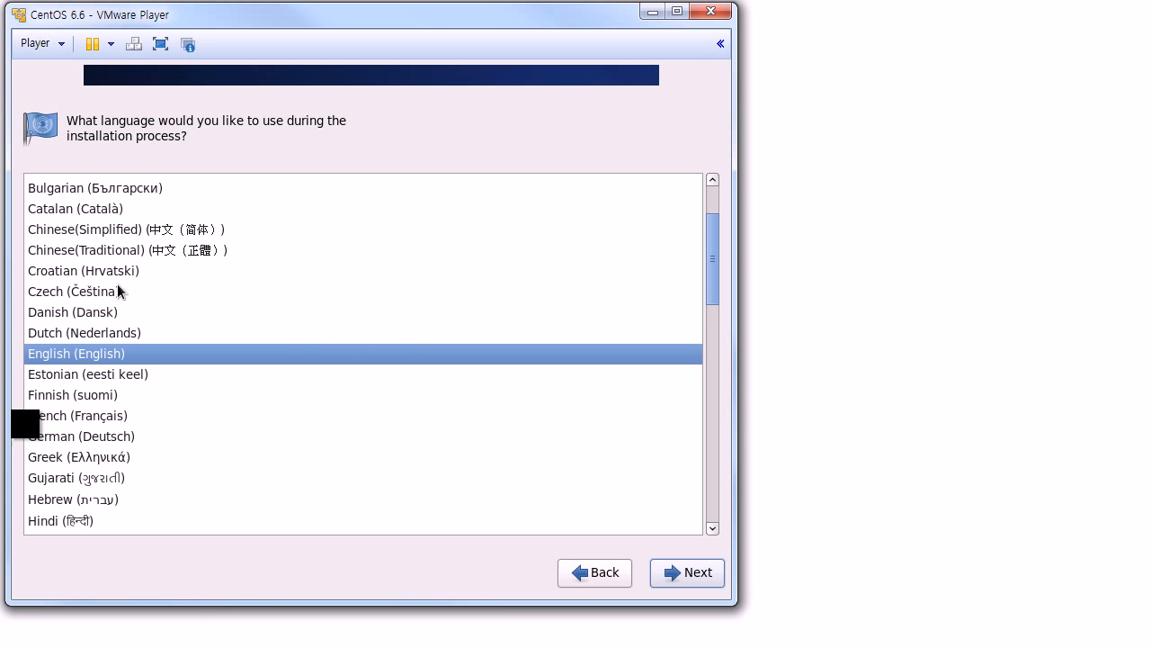
scroll(202, 353, down, 5)
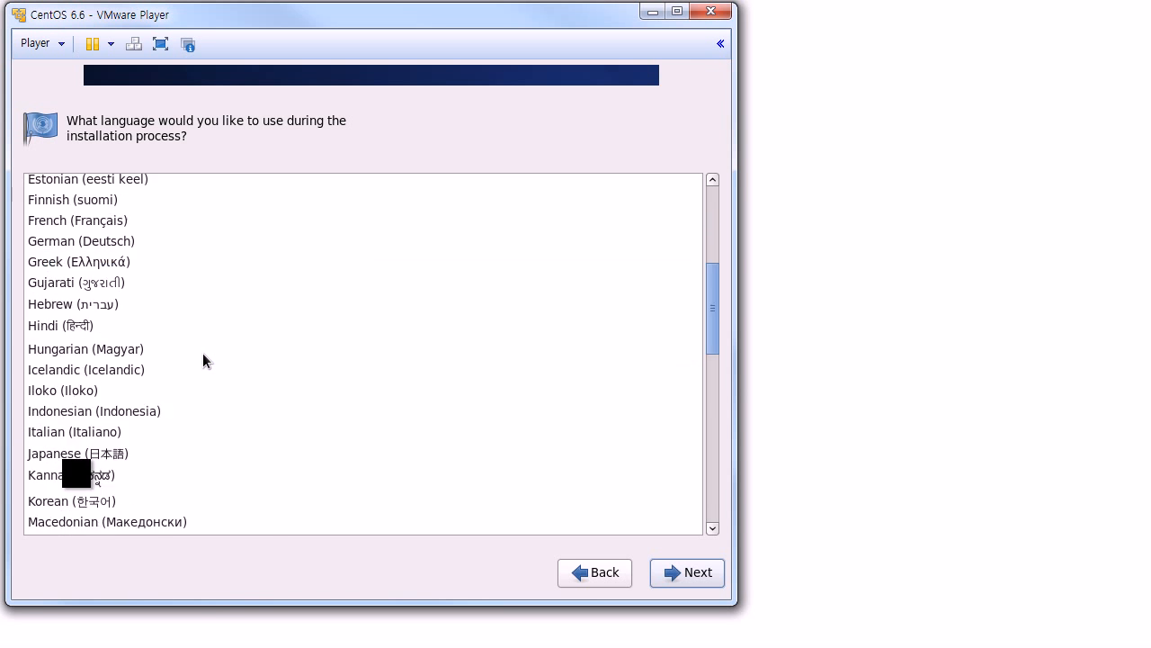
click(102, 354)
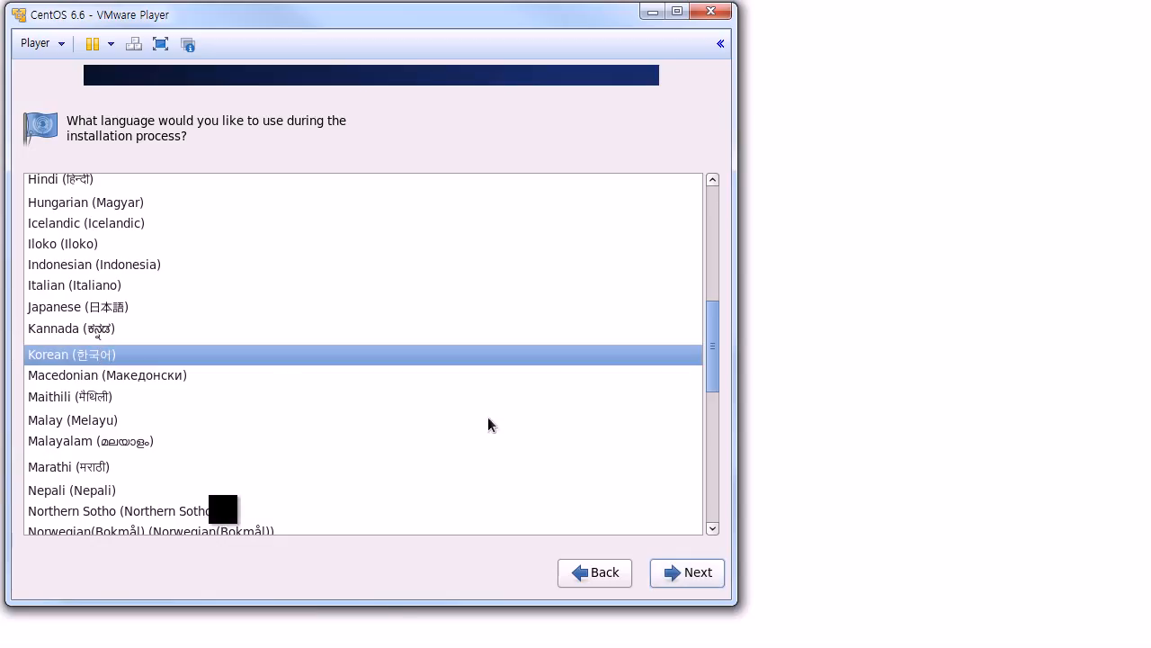
Step: Confirm Korean and select the 한국어 keyboard layout, continuing to storage devices
click(693, 584)
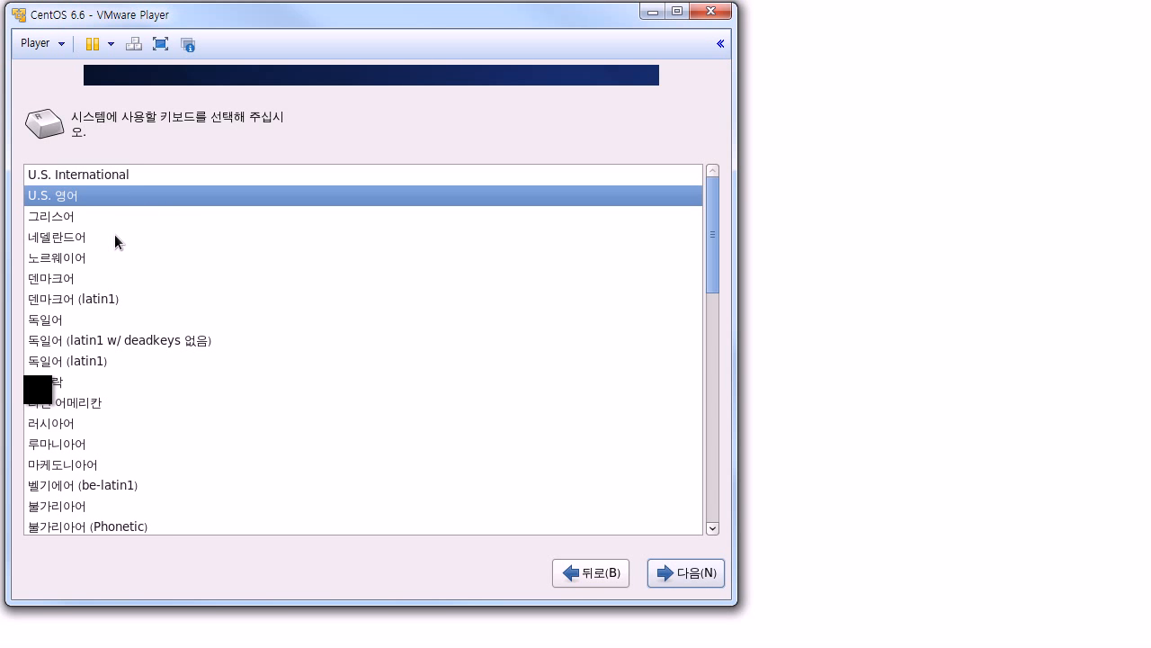
scroll(114, 234, down, 20)
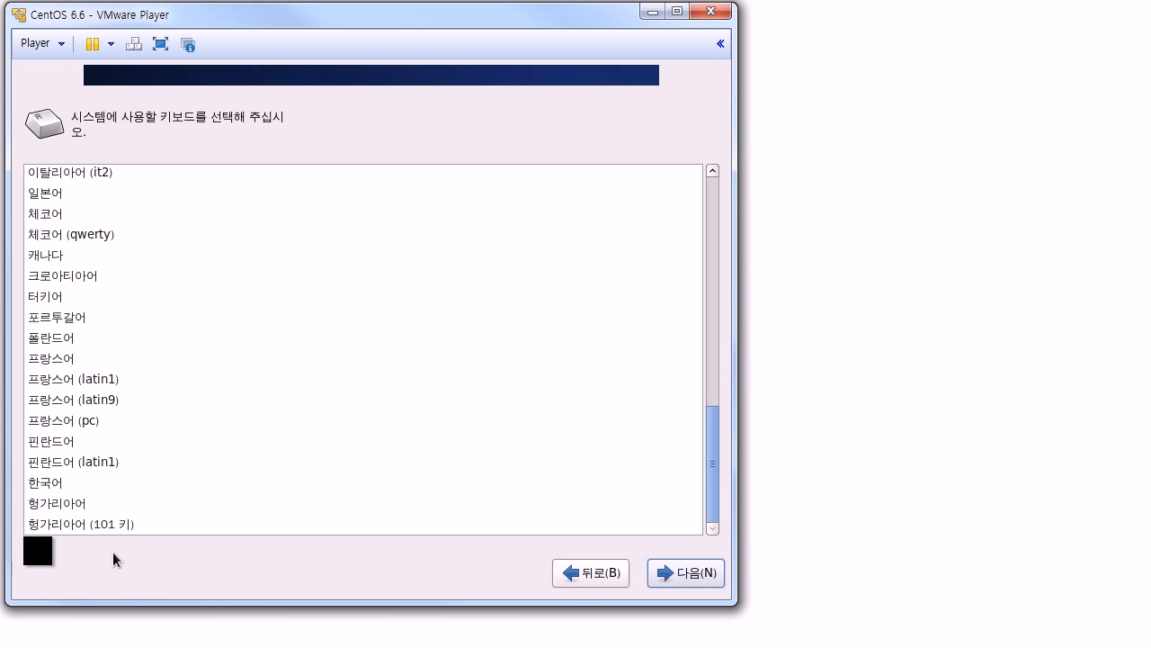
click(70, 485)
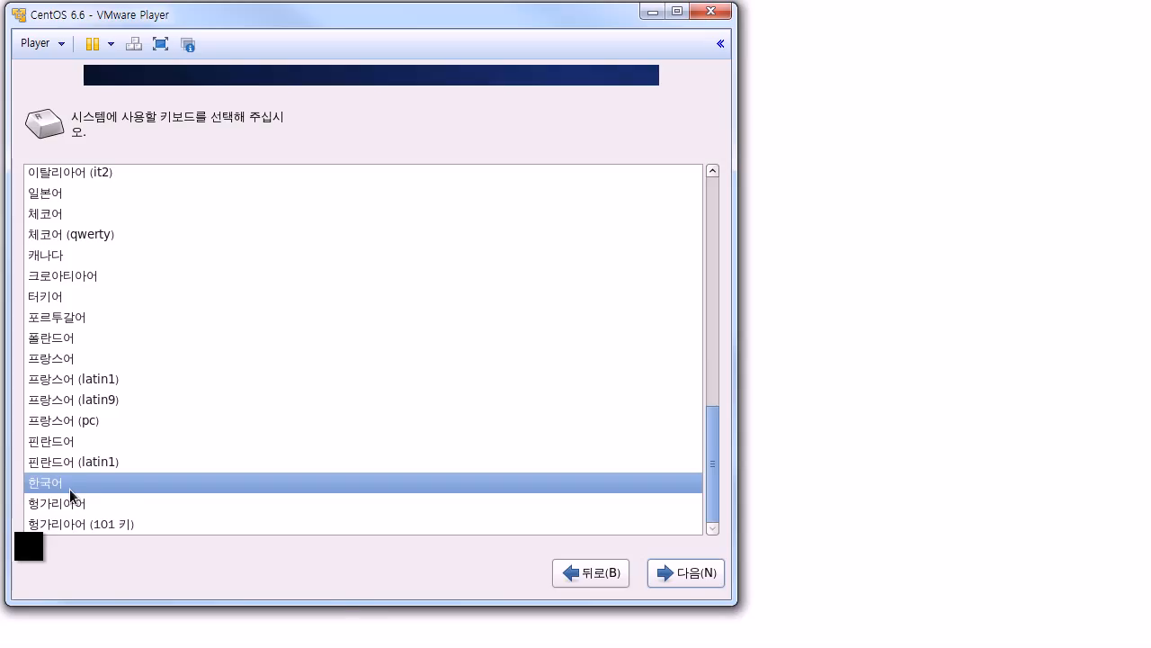
click(694, 582)
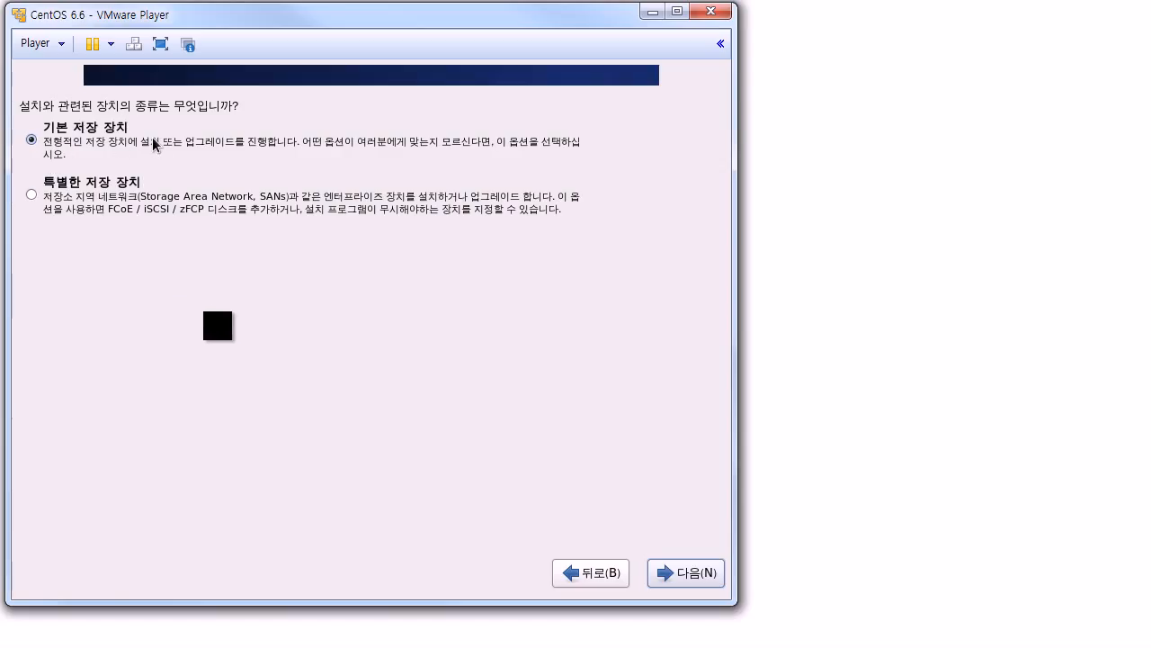
Step: Keep basic storage devices (기본 저장 장치) and dismiss the 저장 장치 경고 warning
click(708, 586)
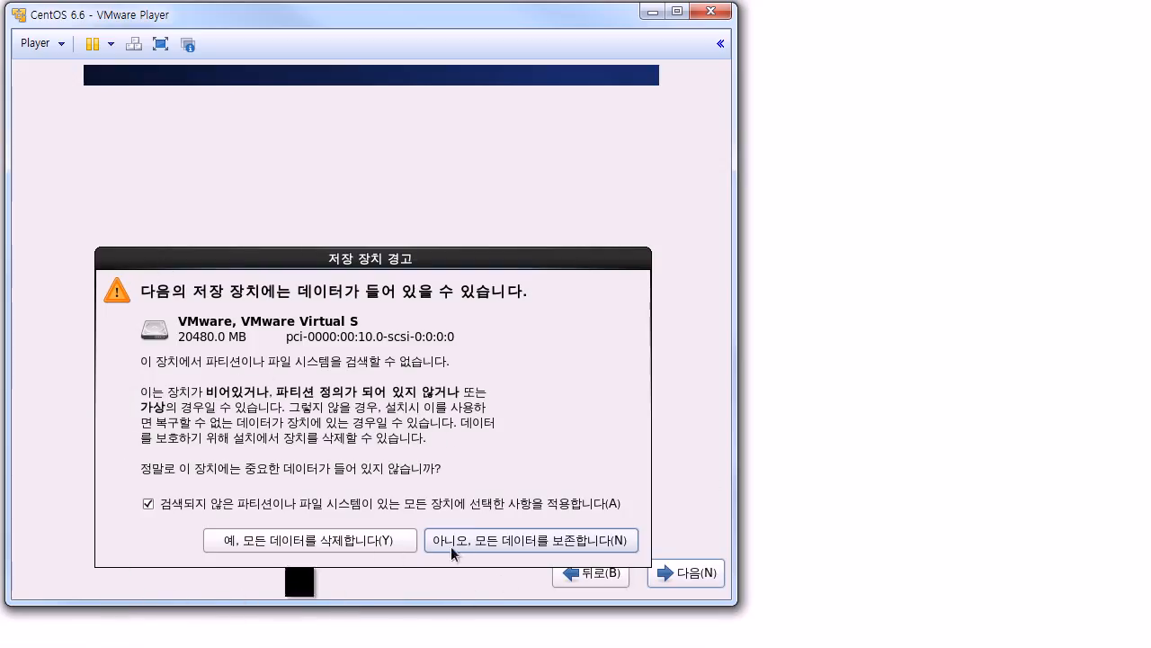
click(327, 538)
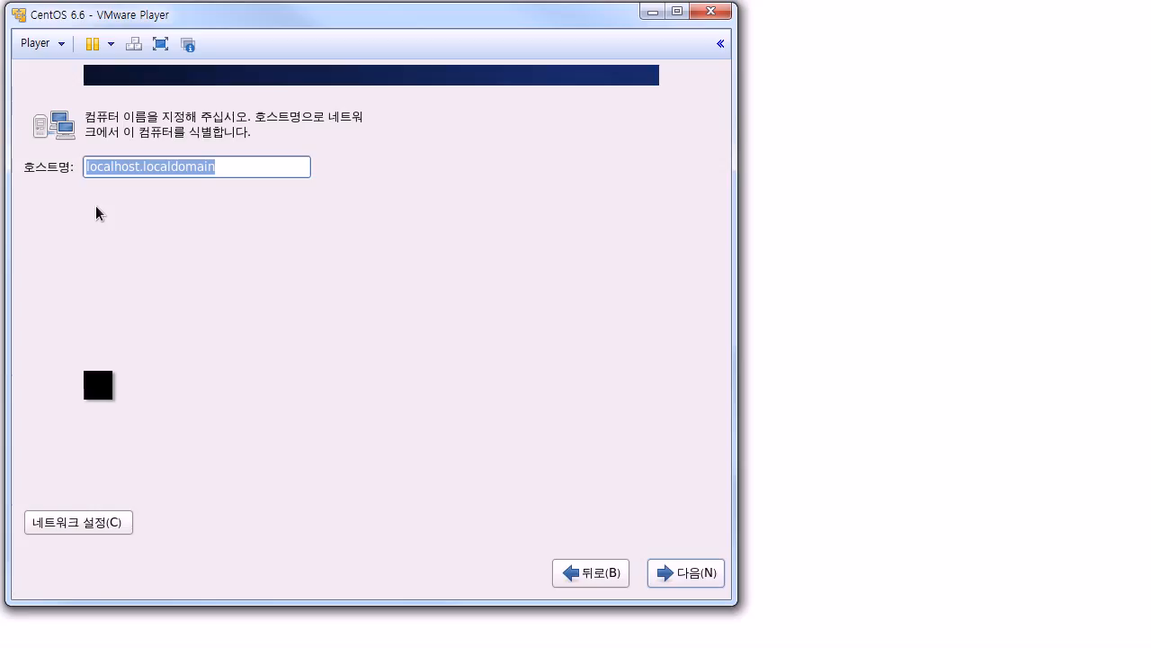
Step: Enter rekcah.linux as the hostname and continue
text(rekc)
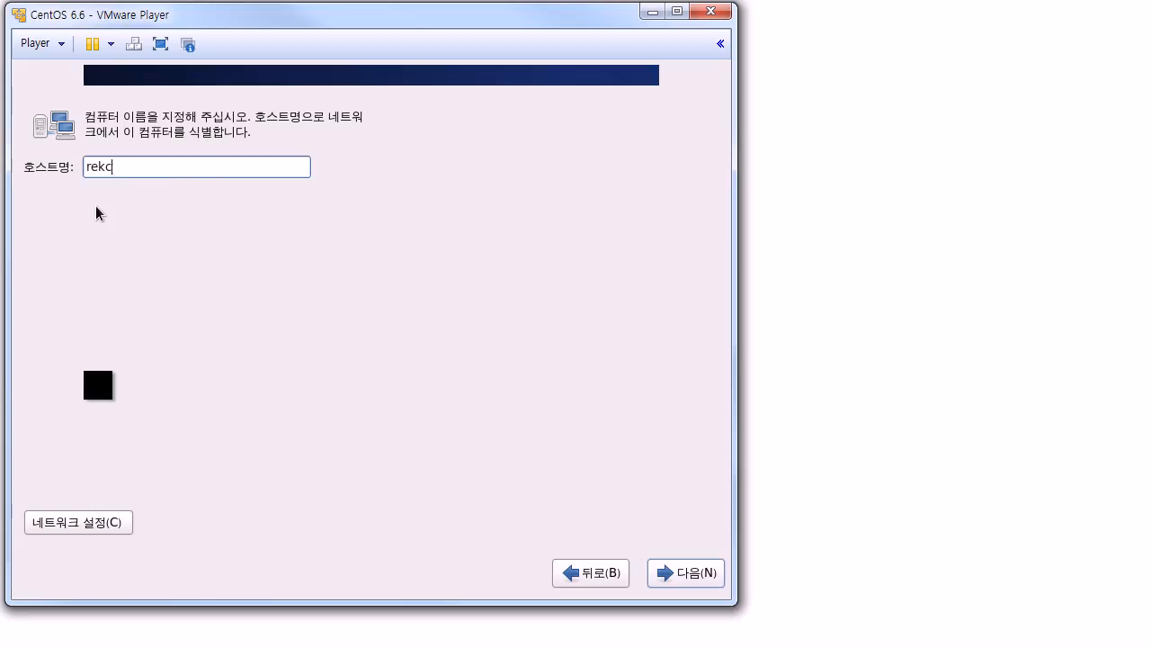
text(ah.linux)
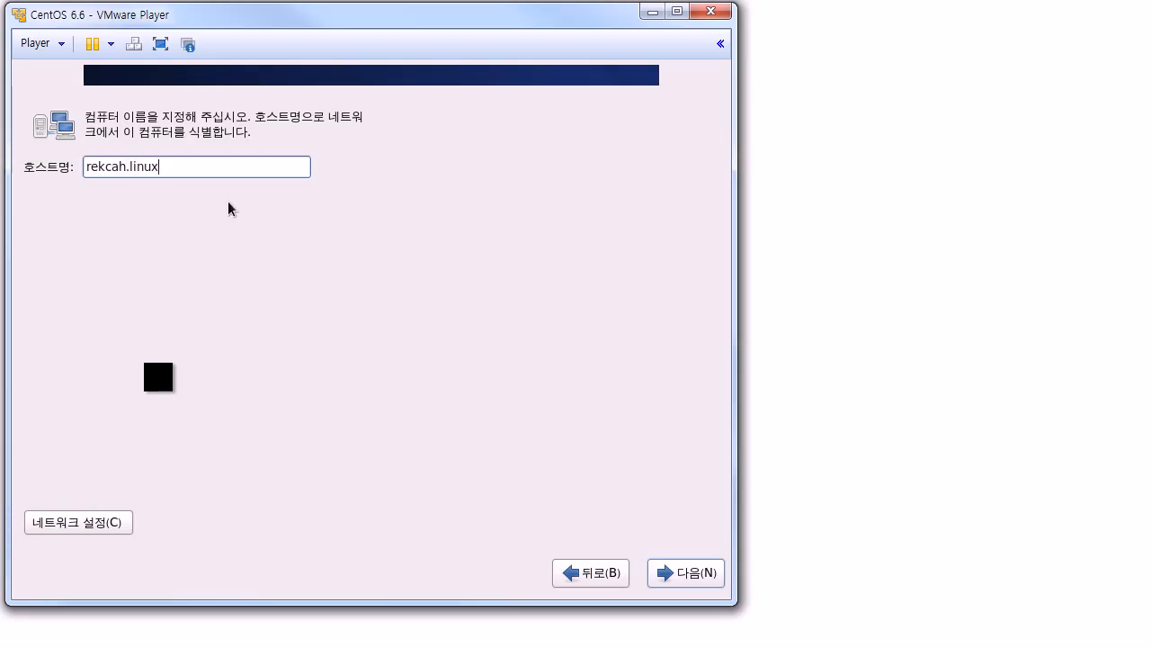
click(692, 579)
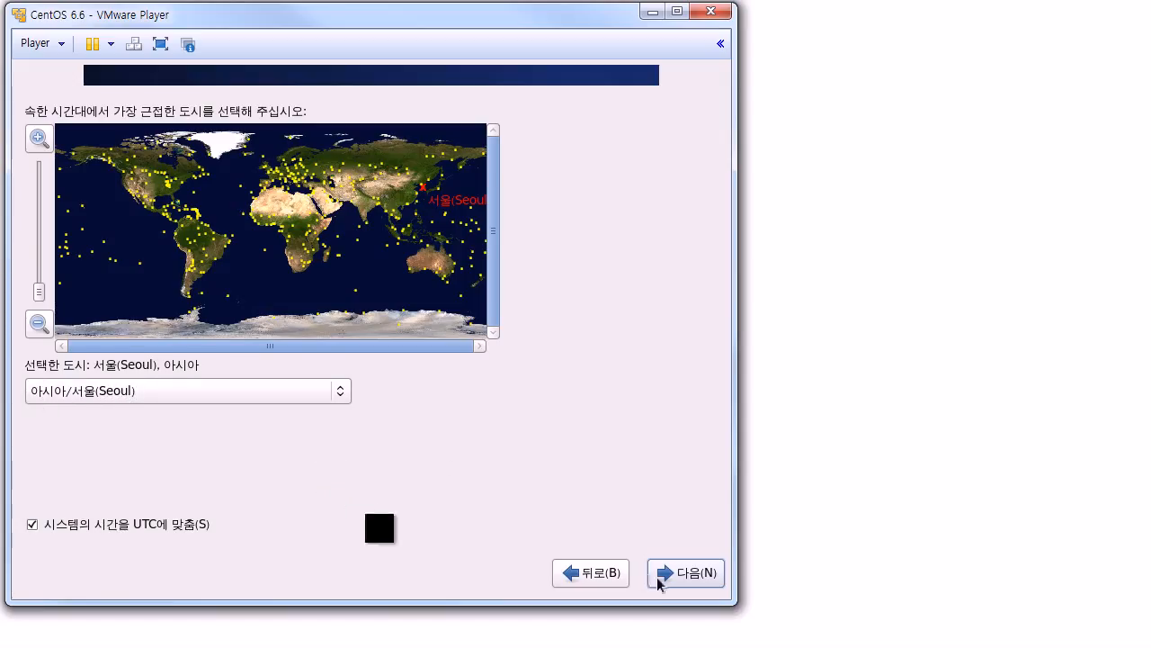
Step: Keep the 아시아/서울 (Seoul) time zone and continue
click(705, 576)
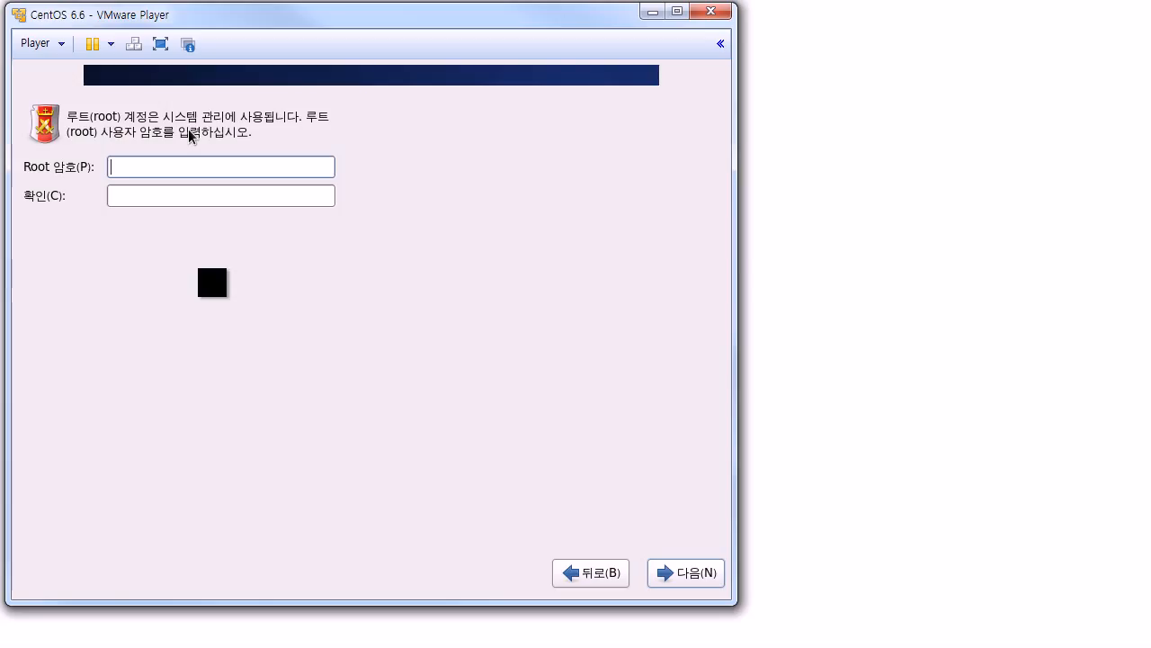
Step: Enter and confirm the root password, then continue
text(123456)
key(Tab)
text(123456)
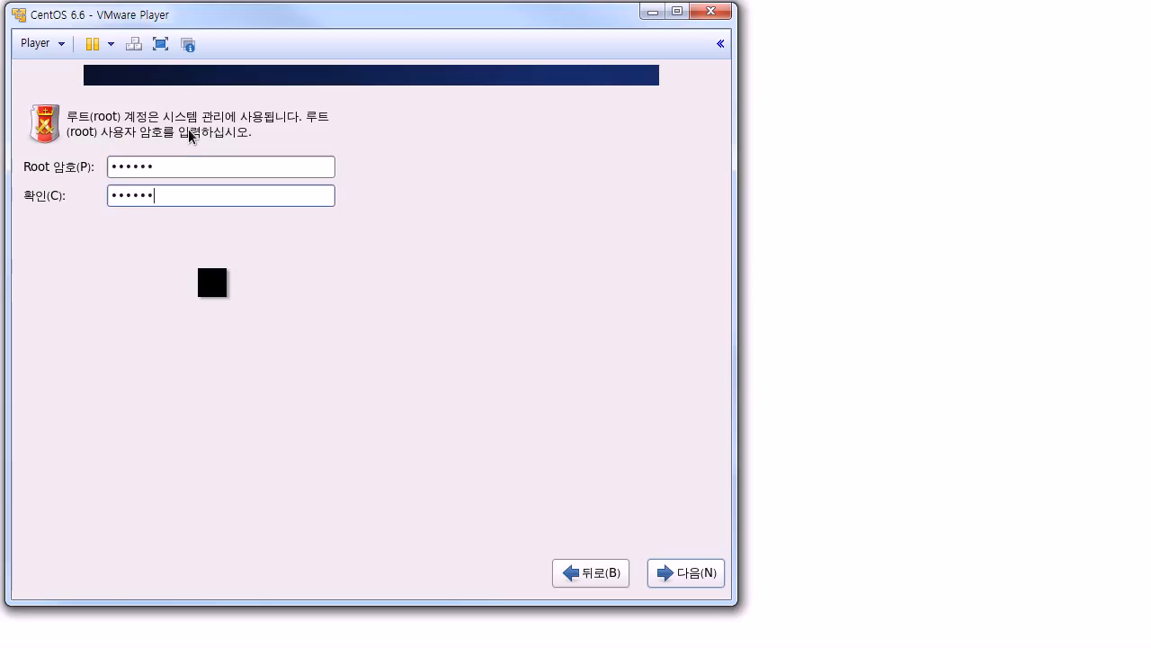
click(686, 580)
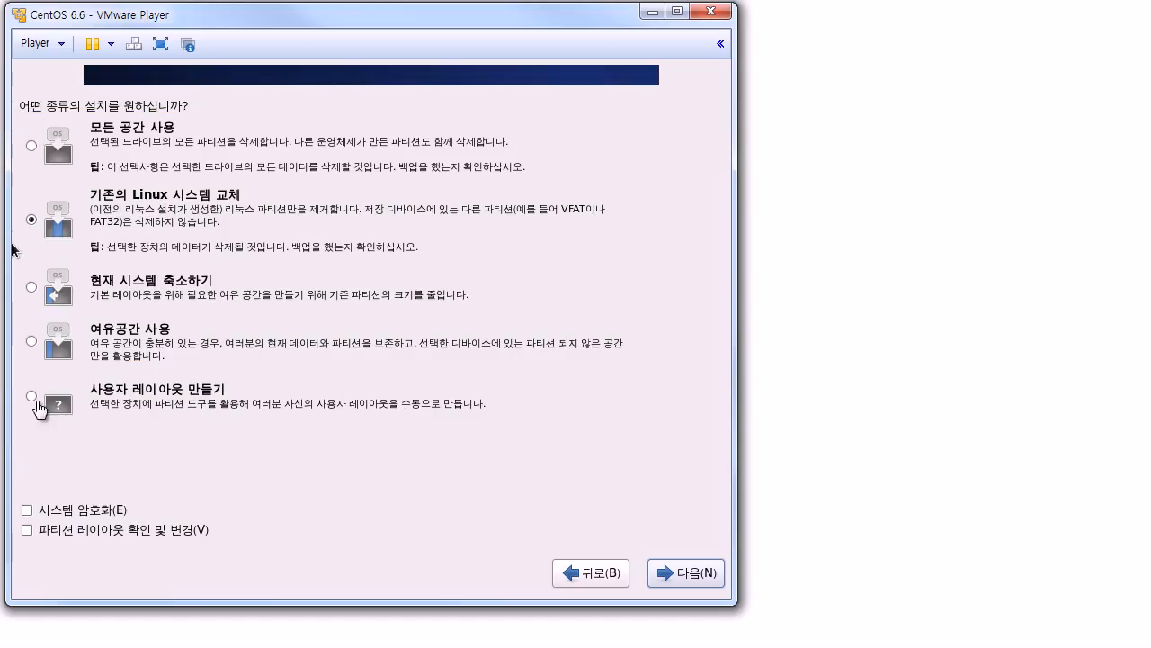
Step: Choose the custom partition layout option and continue to the sda device list
click(35, 405)
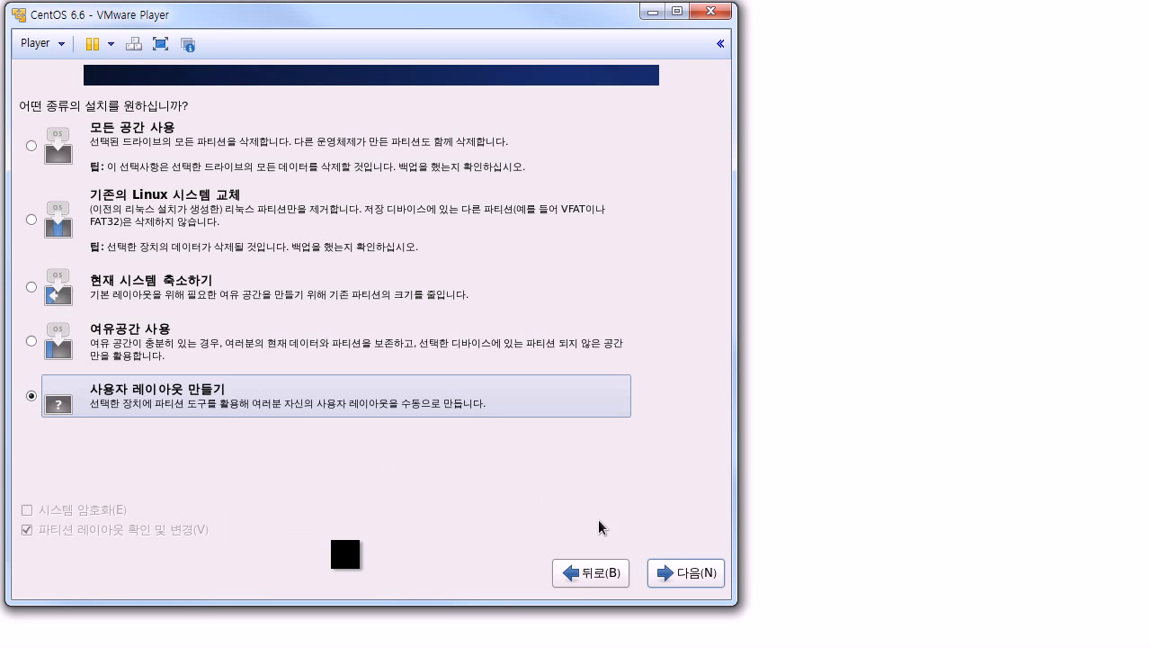
click(688, 572)
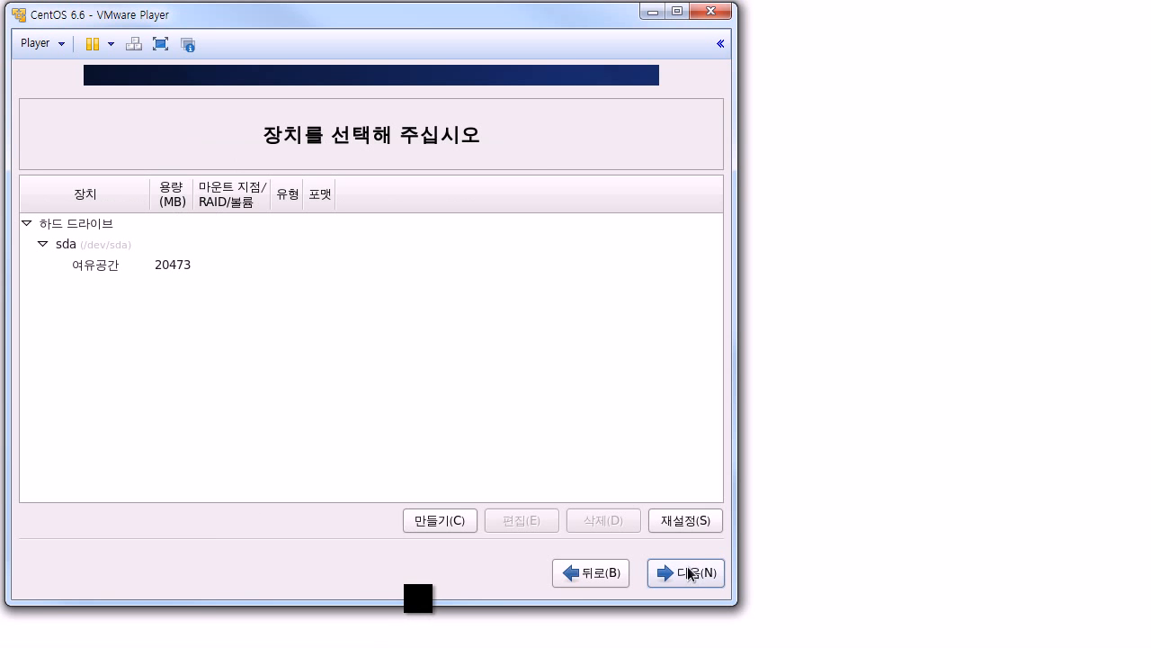
Step: Create a 200 MB ext4 standard partition in sda's free space, mounted at /
click(129, 267)
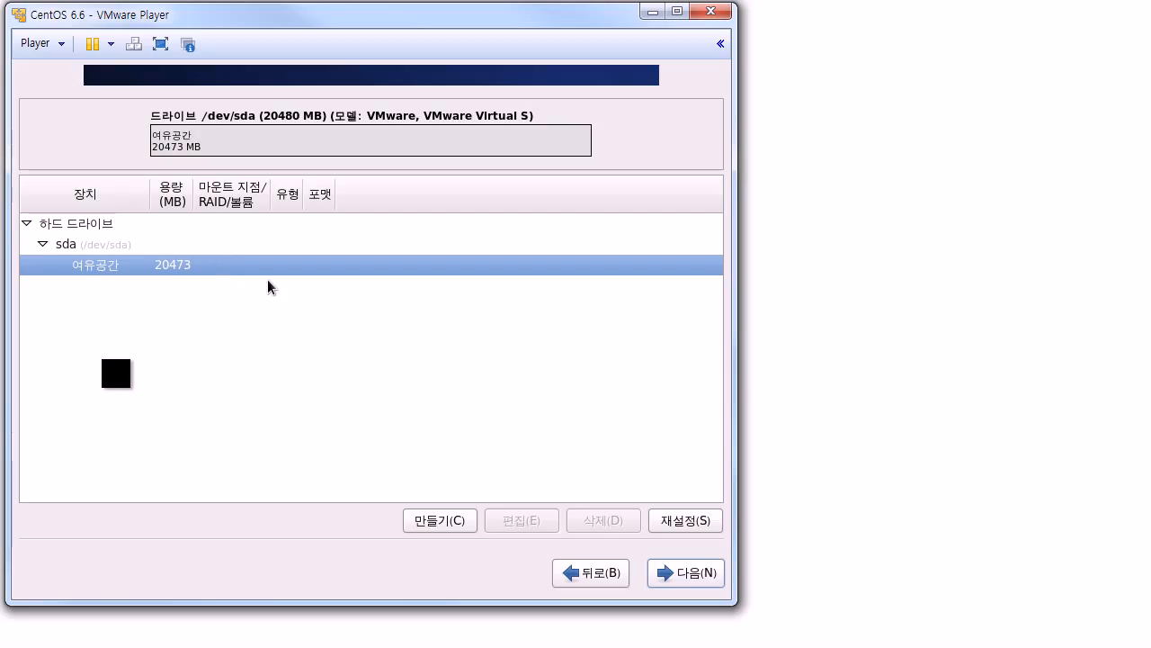
click(440, 522)
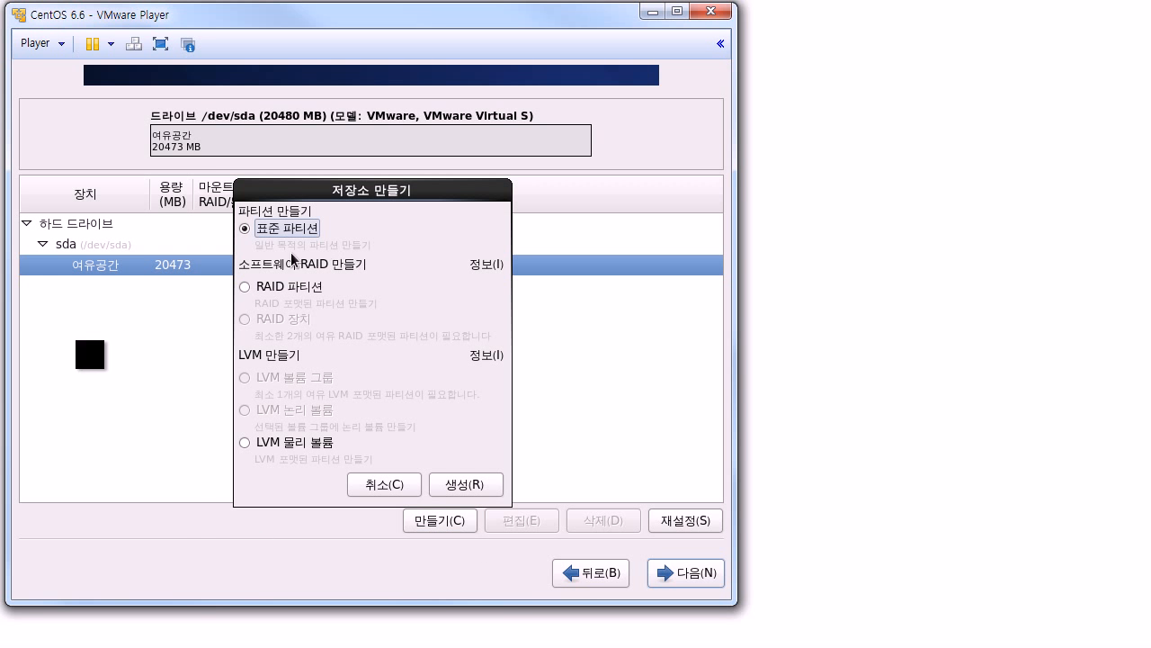
click(467, 483)
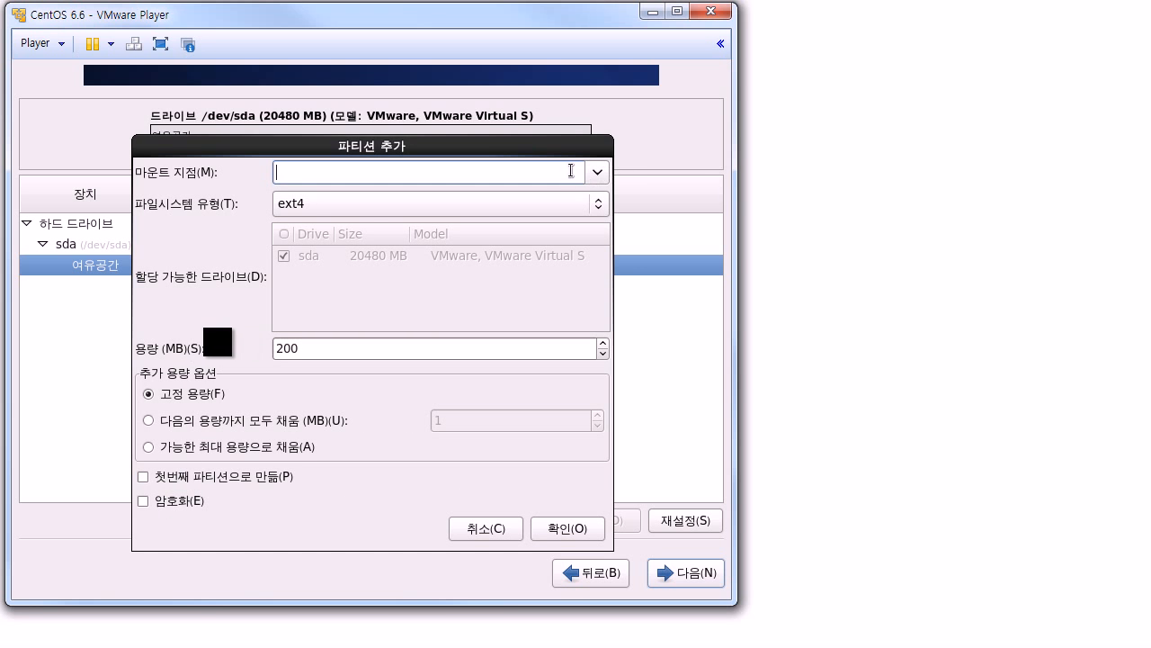
click(598, 173)
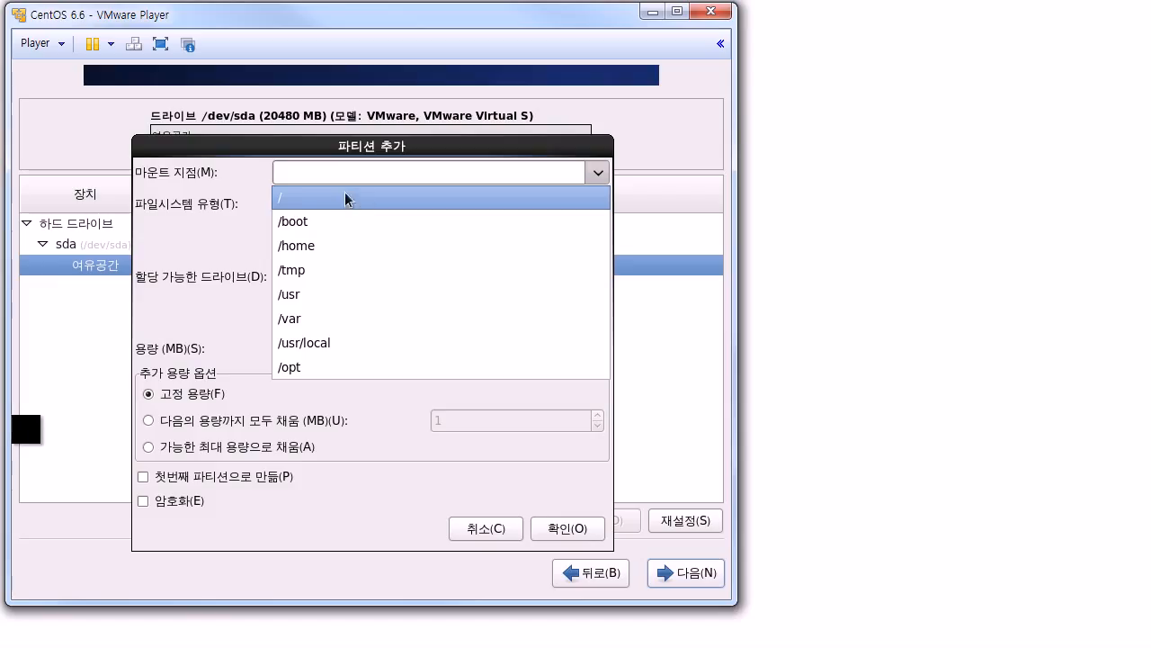
click(313, 197)
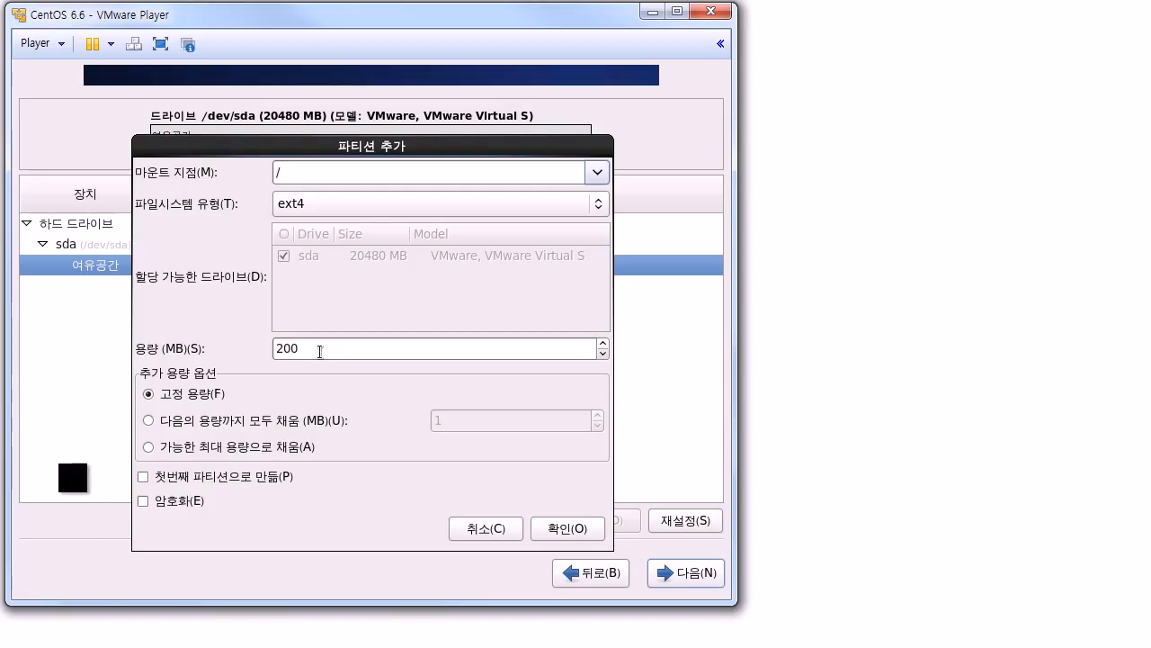
click(319, 351)
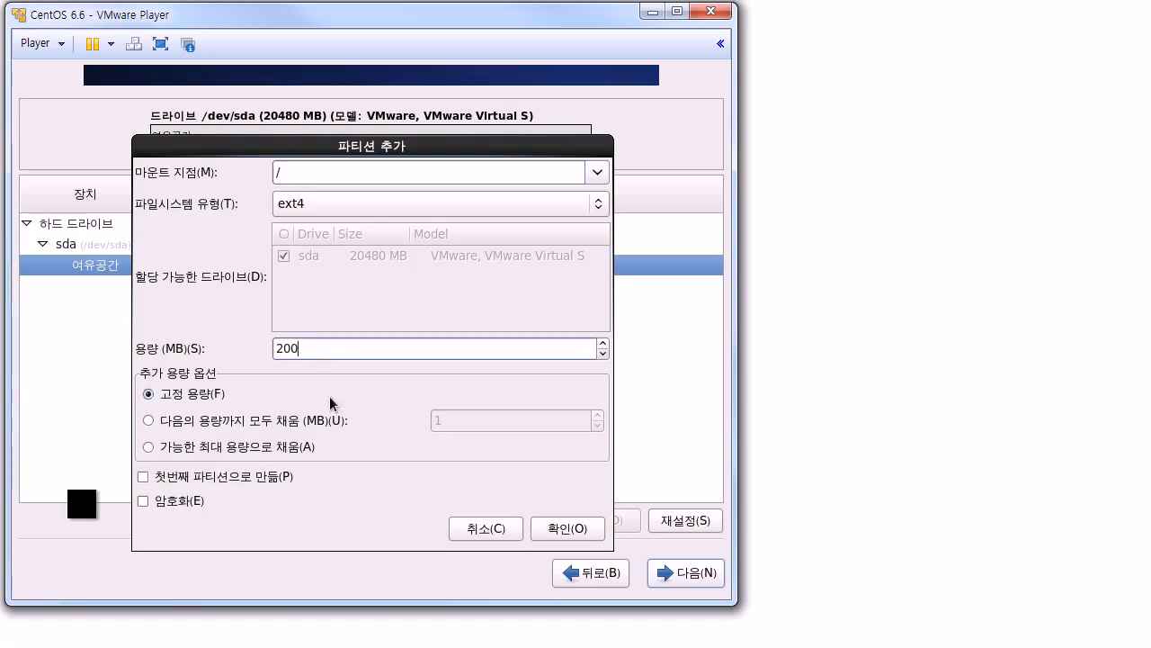
click(576, 533)
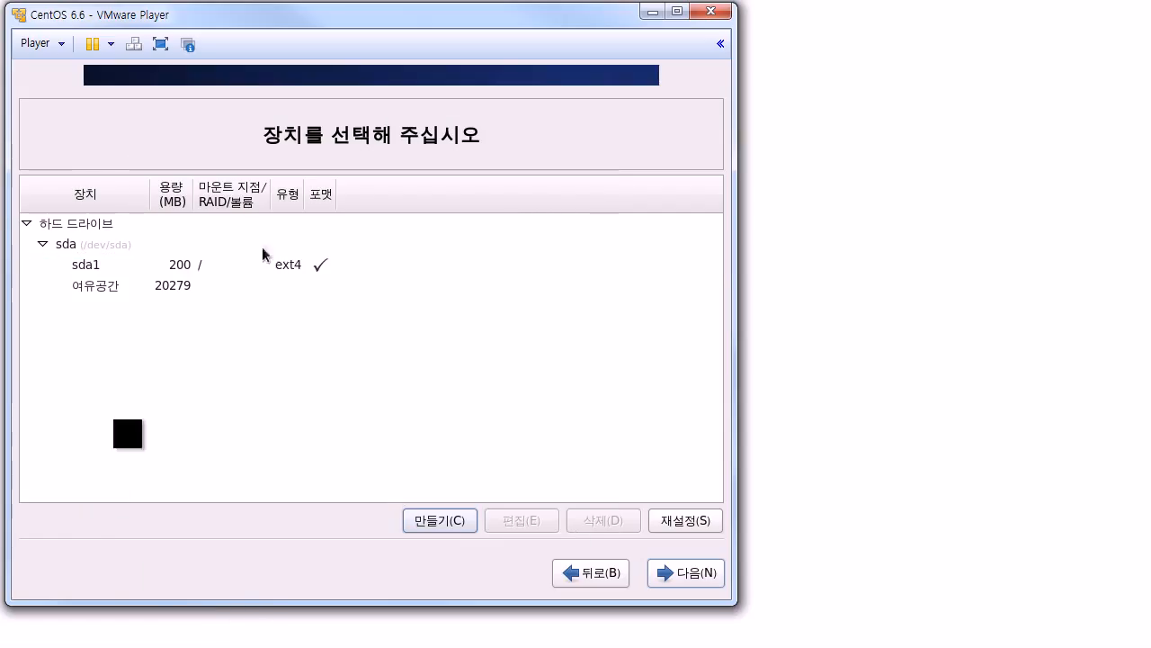
Step: Make a new 2048 MB standard partition of type swap from sda's remaining free space
click(173, 267)
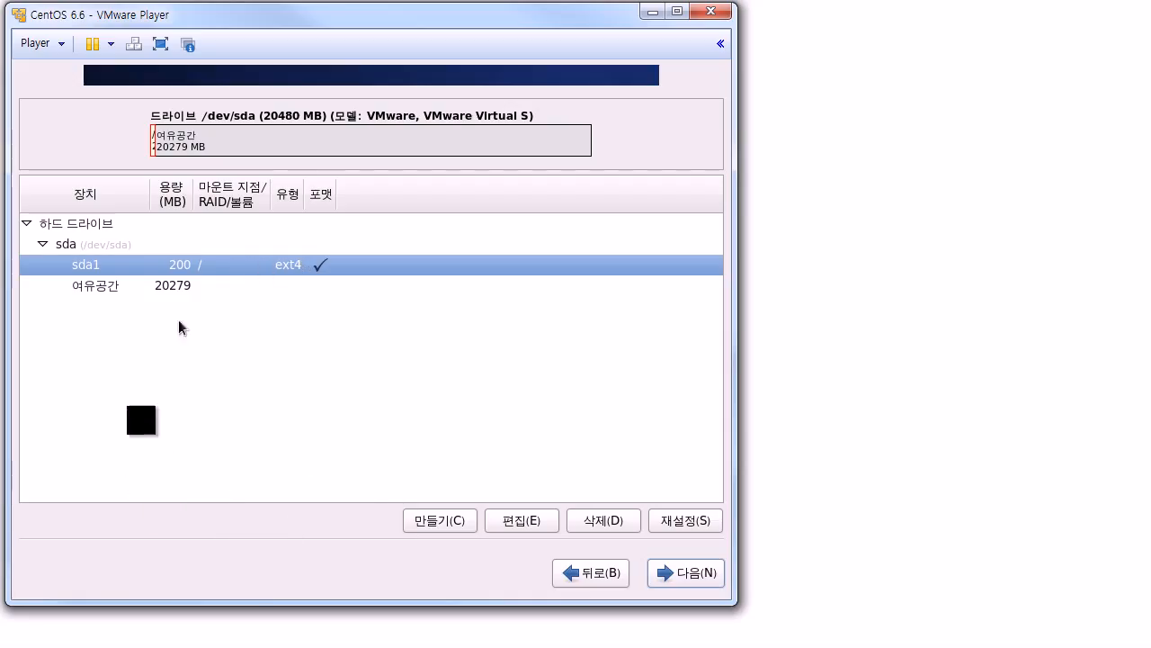
click(169, 286)
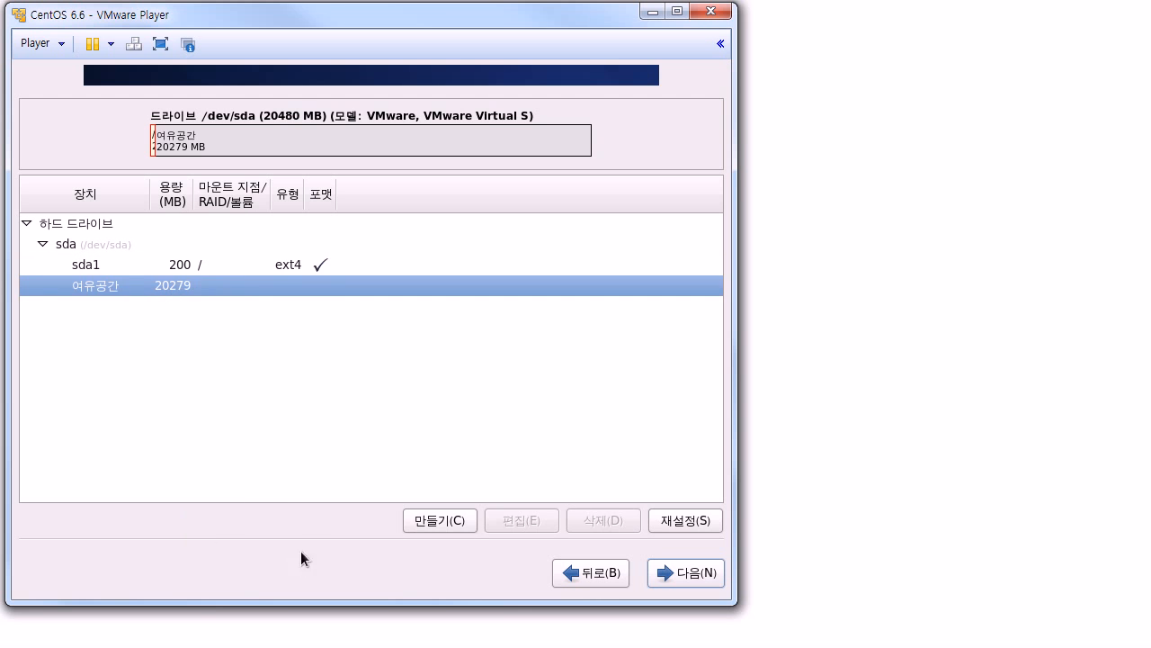
click(444, 520)
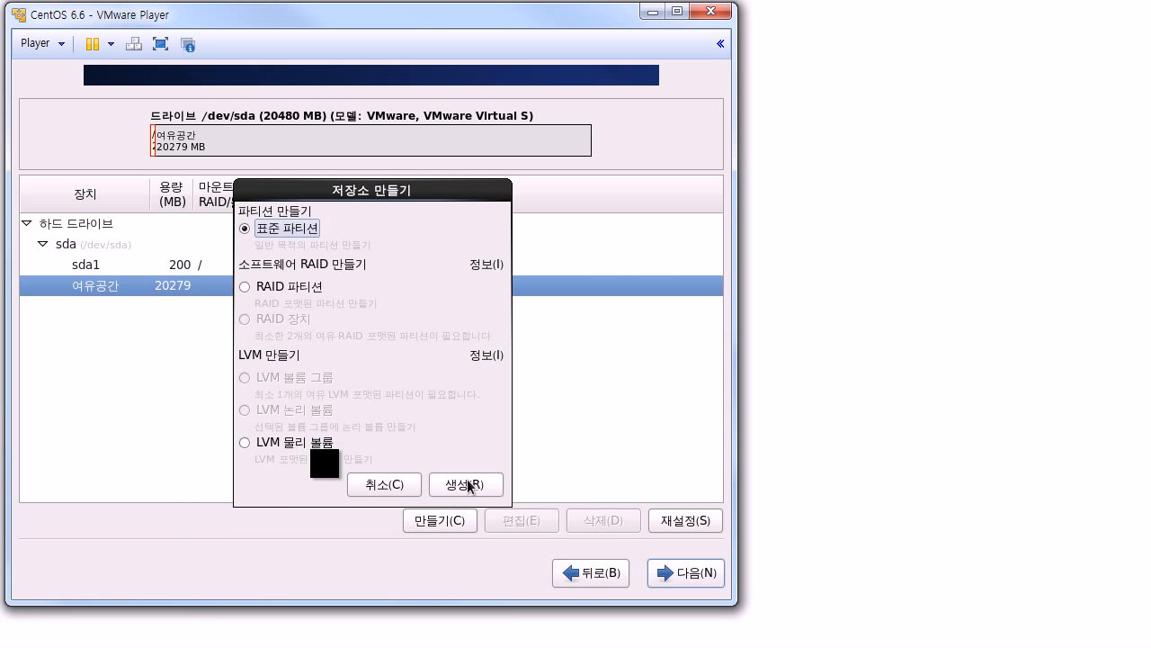
click(466, 481)
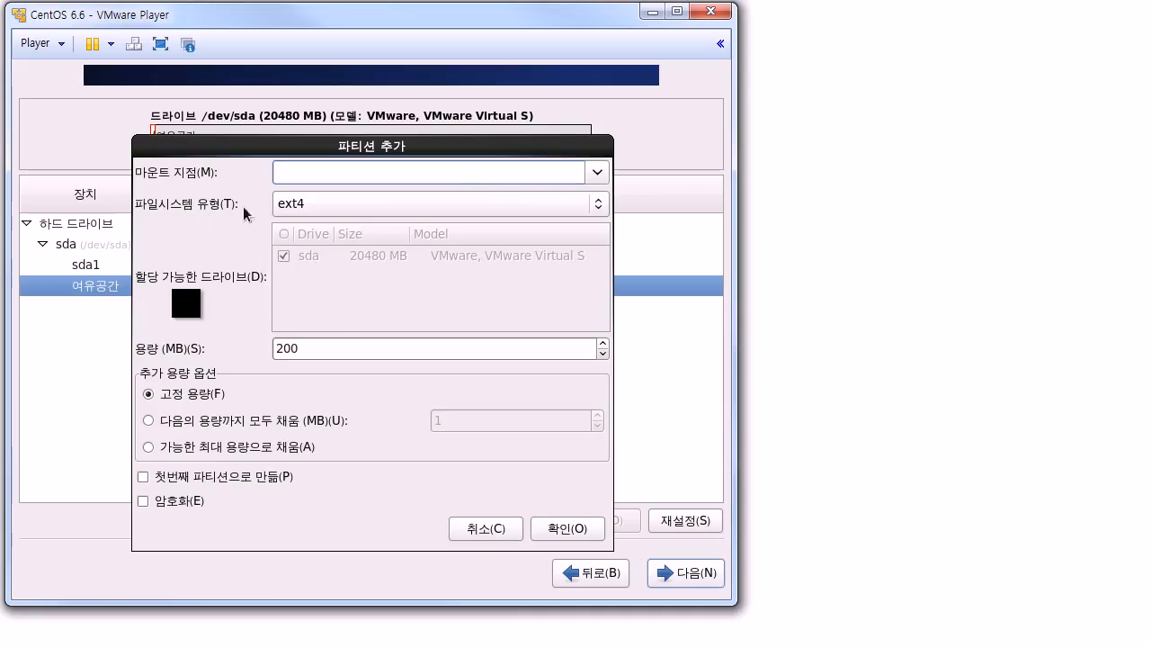
click(299, 207)
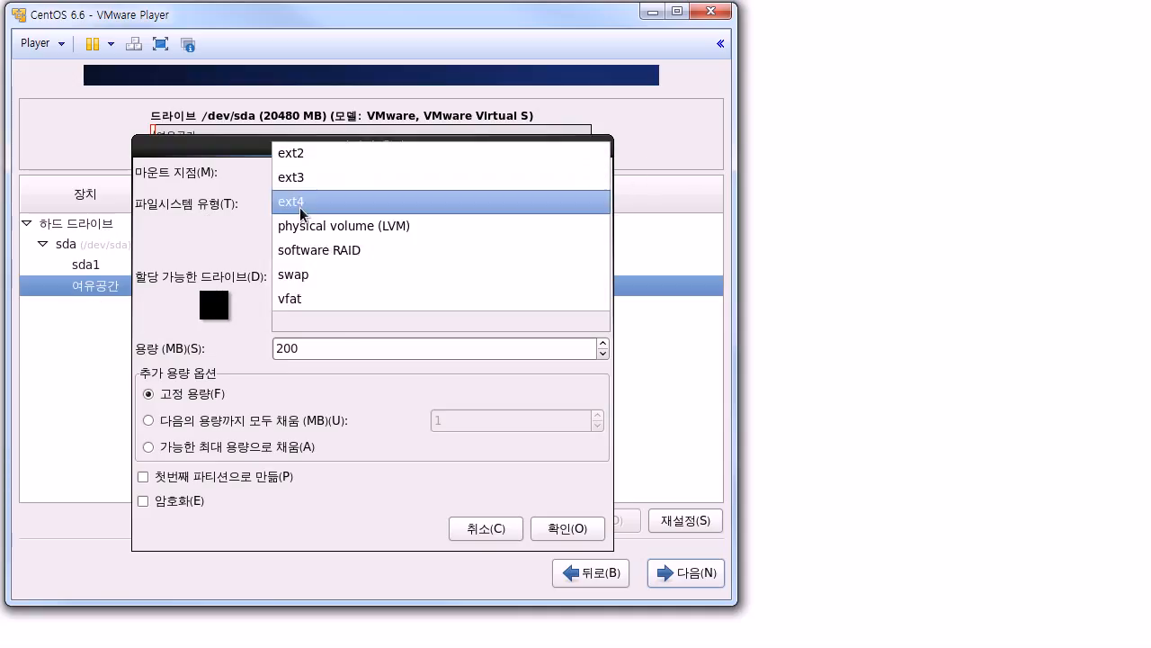
click(322, 284)
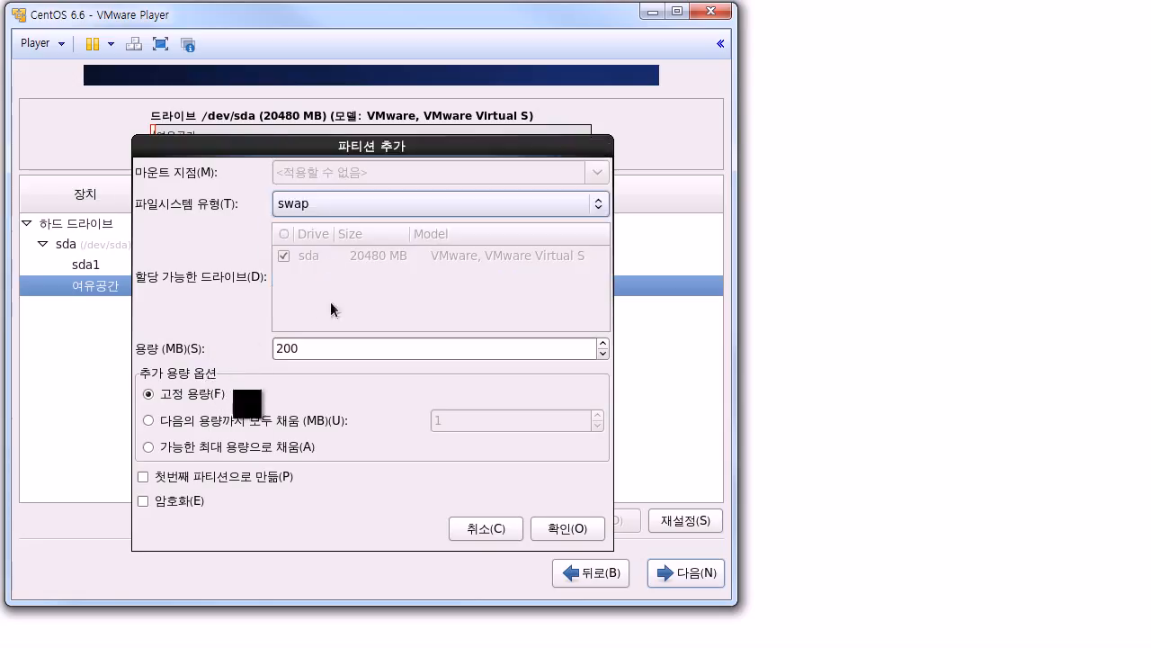
double_click(337, 347)
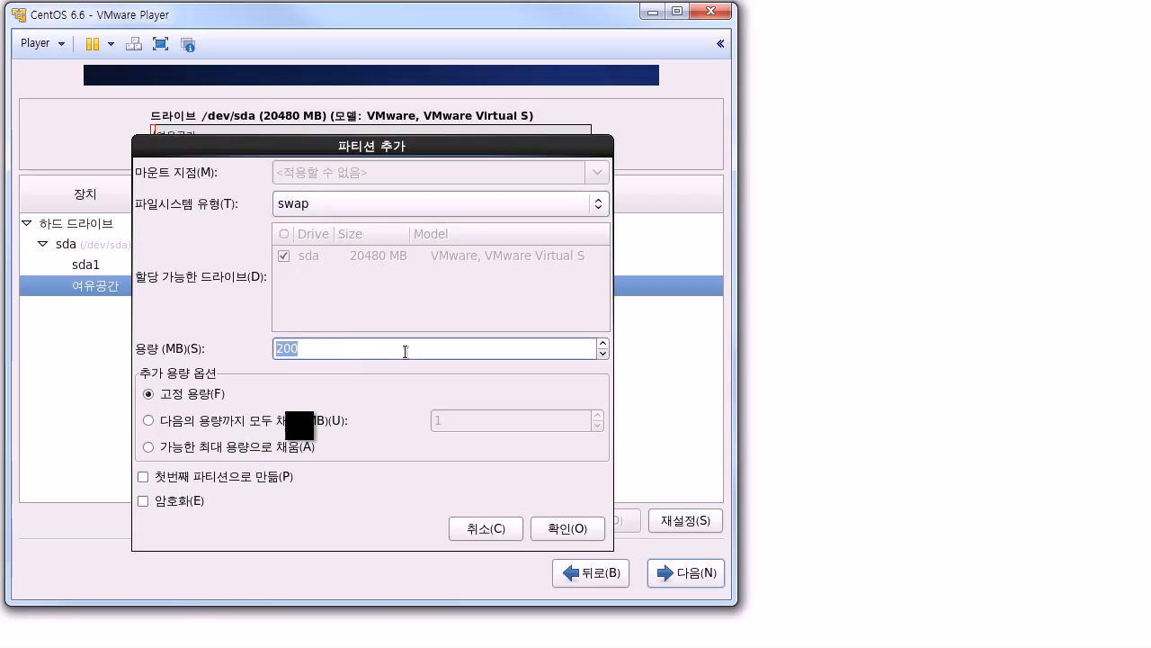
text(2047)
key(BackSpace)
text(8)
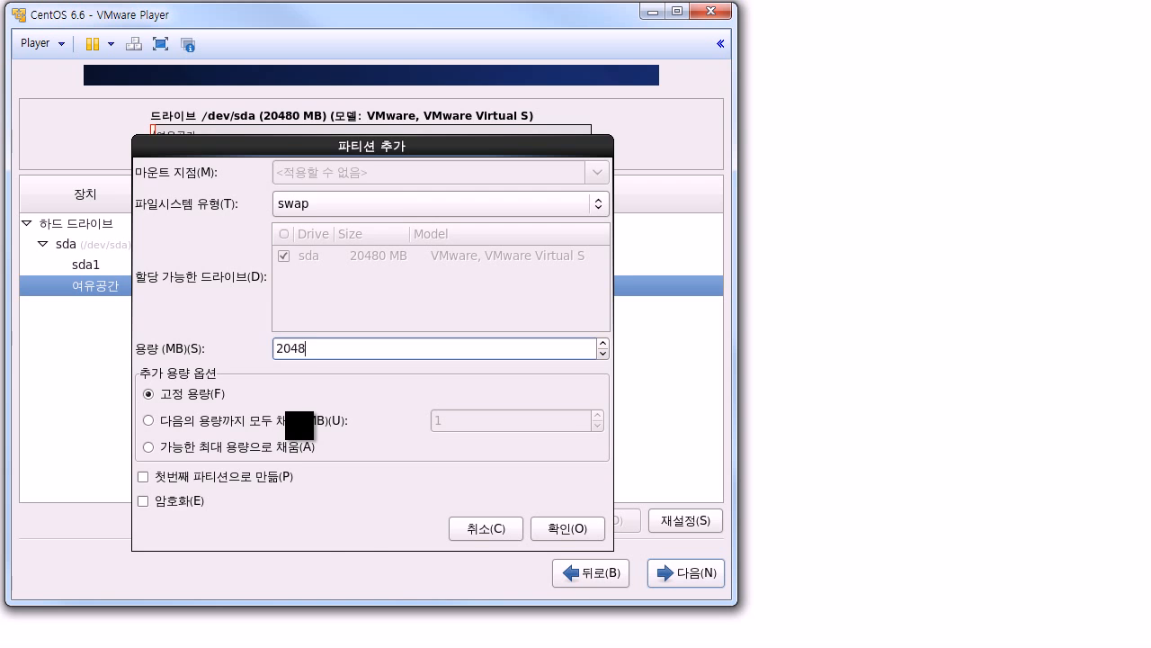
click(556, 528)
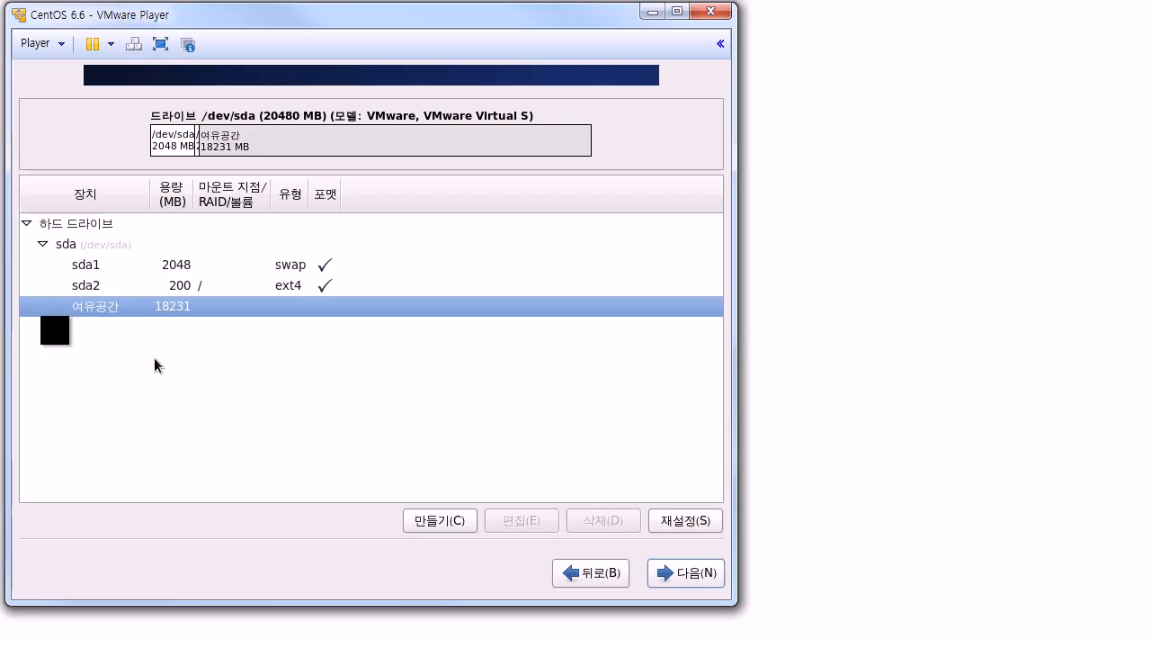
Step: Open the edit dialog for the /dev/sda2 partition mounted at /
click(176, 287)
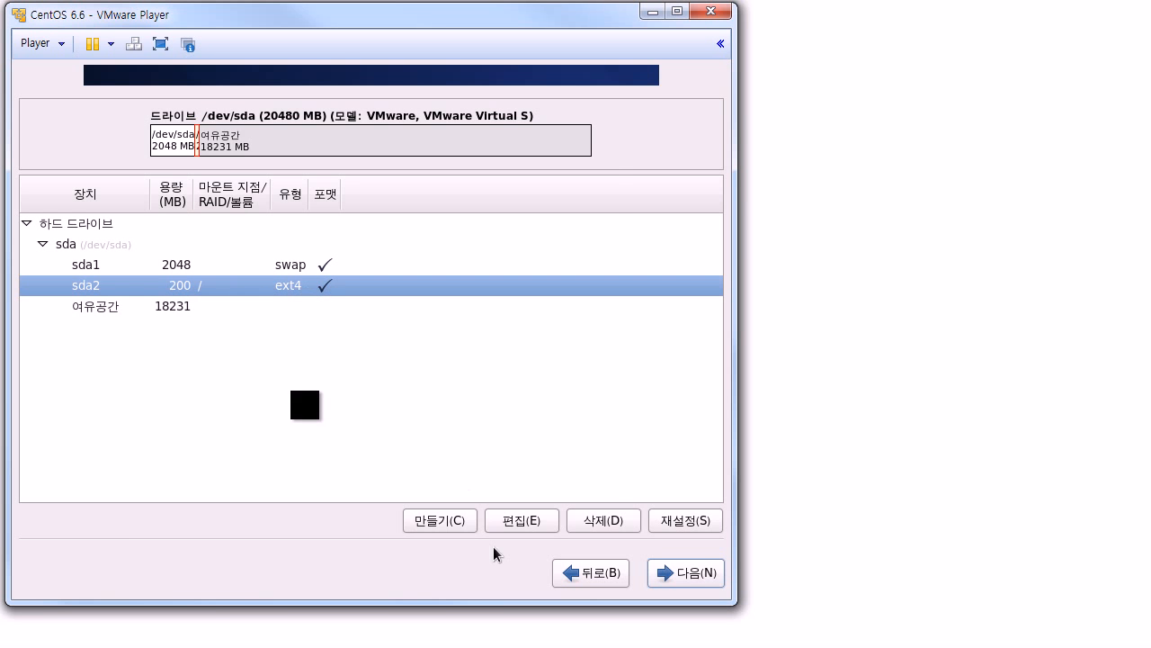
click(516, 526)
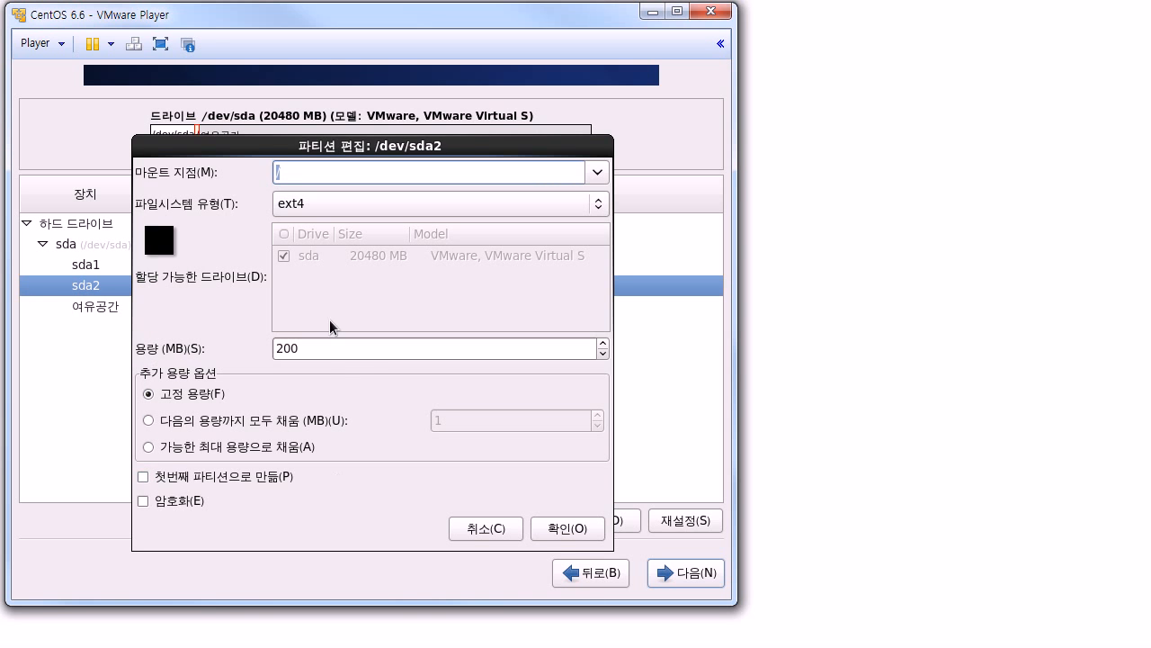
Step: Set /dev/sda2 to fill to the maximum allowable size and confirm
click(236, 448)
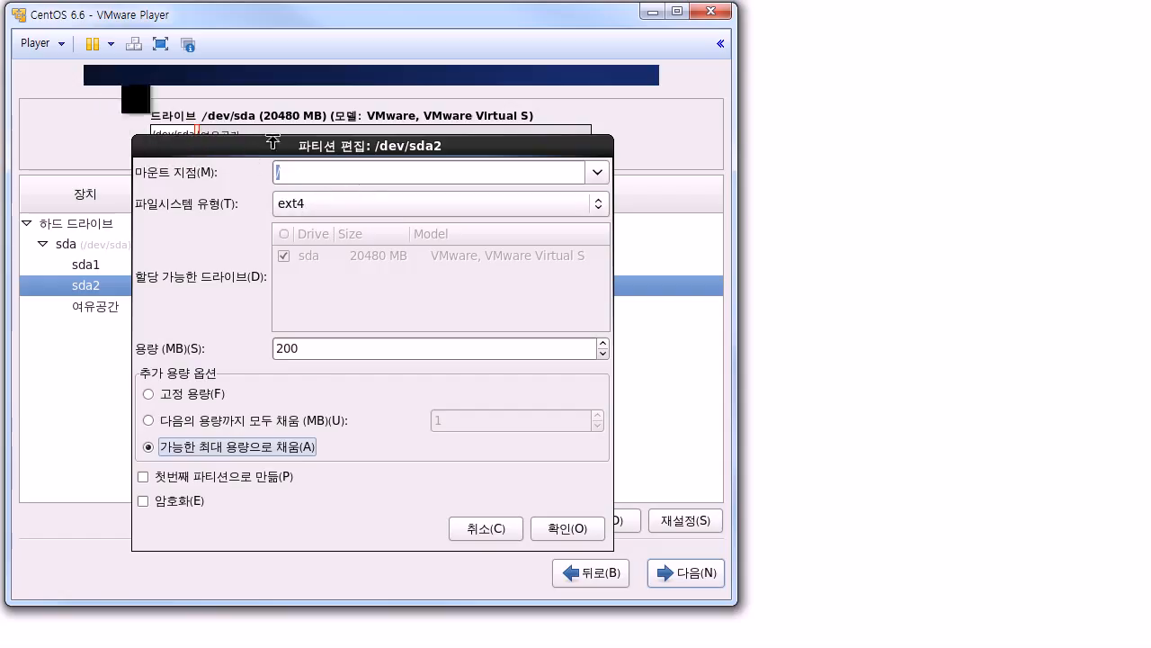
click(556, 528)
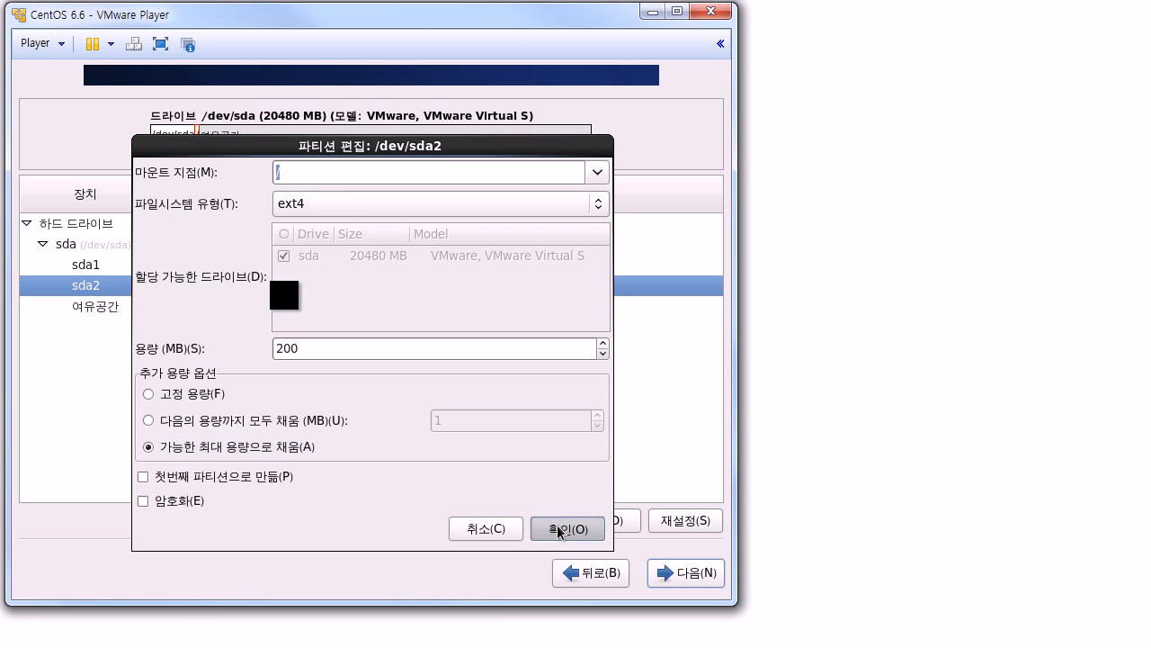
click(180, 288)
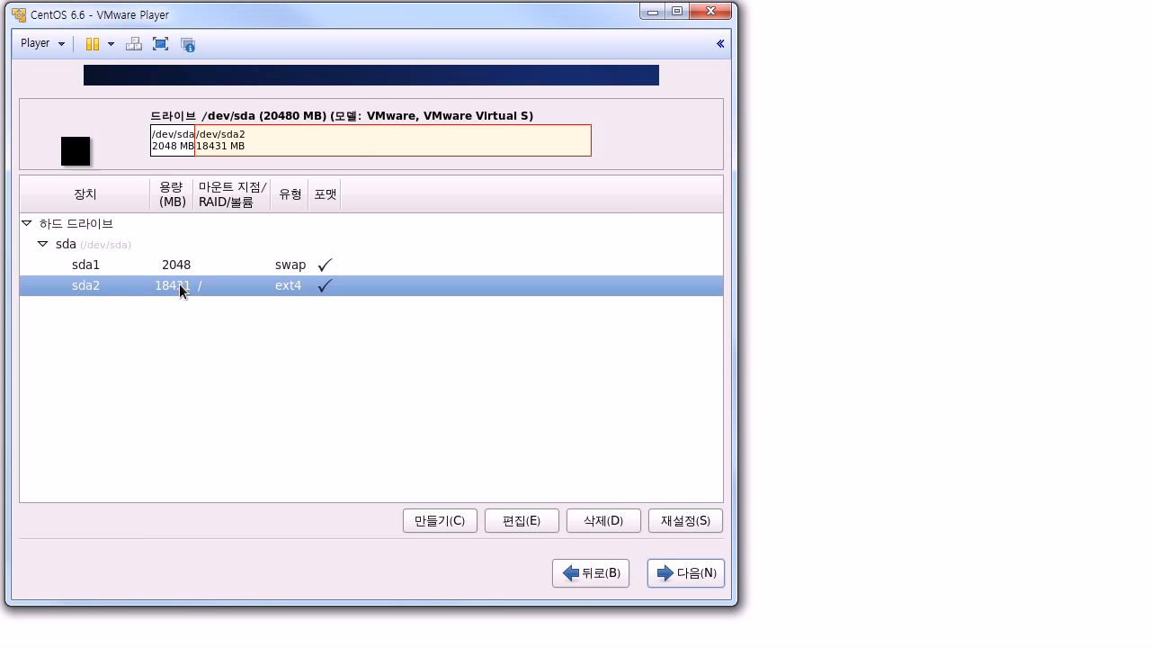
click(189, 265)
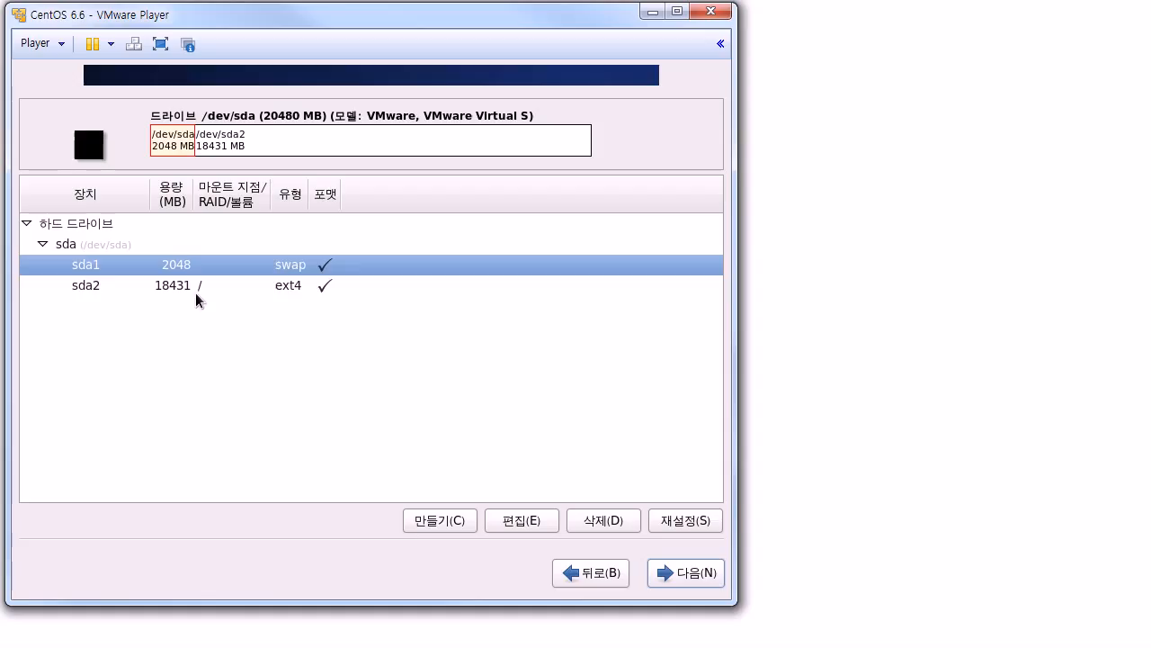
click(196, 291)
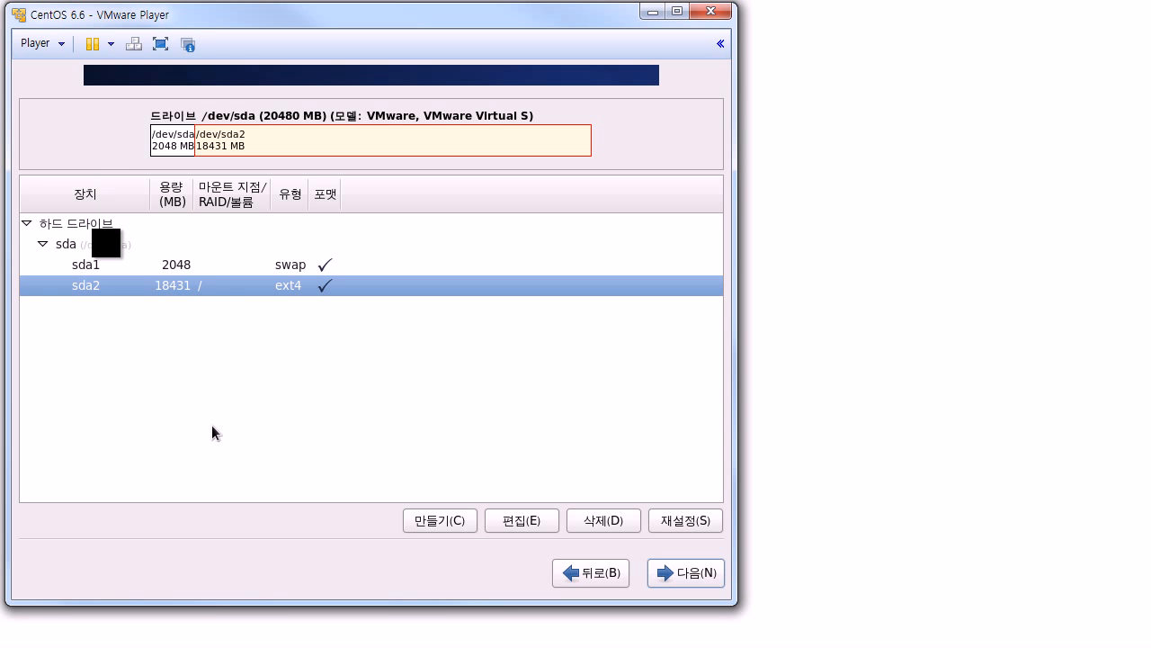
click(294, 268)
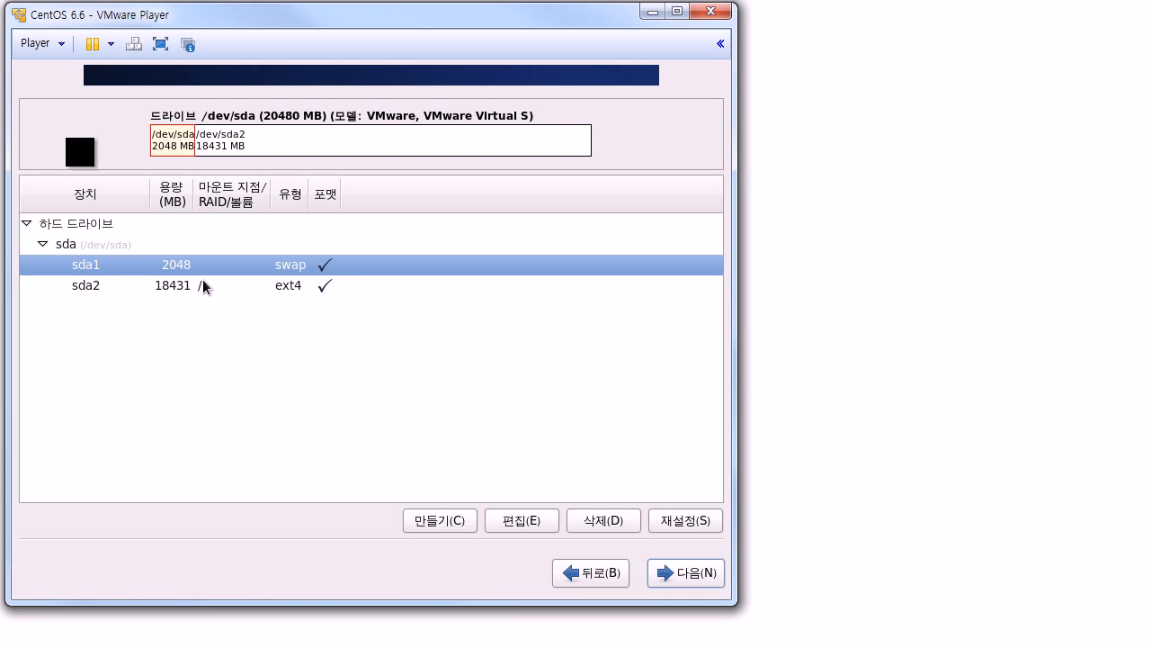
Step: Accept the layout, format and write the changes to disk, and keep the default bootloader settings
click(670, 579)
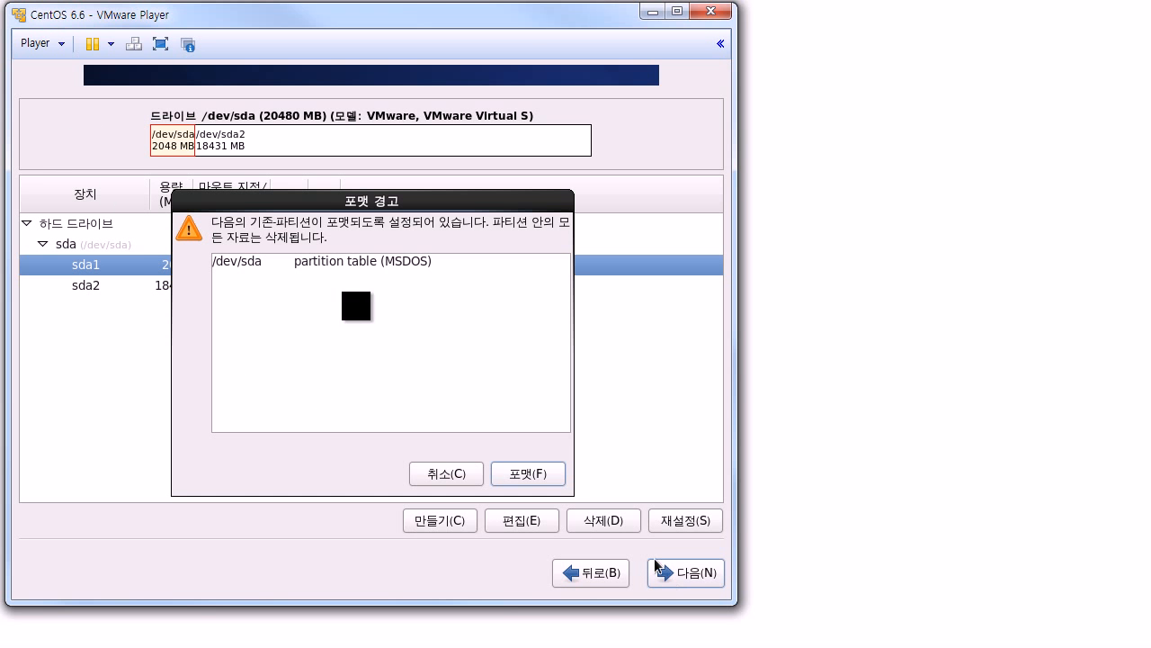
click(543, 475)
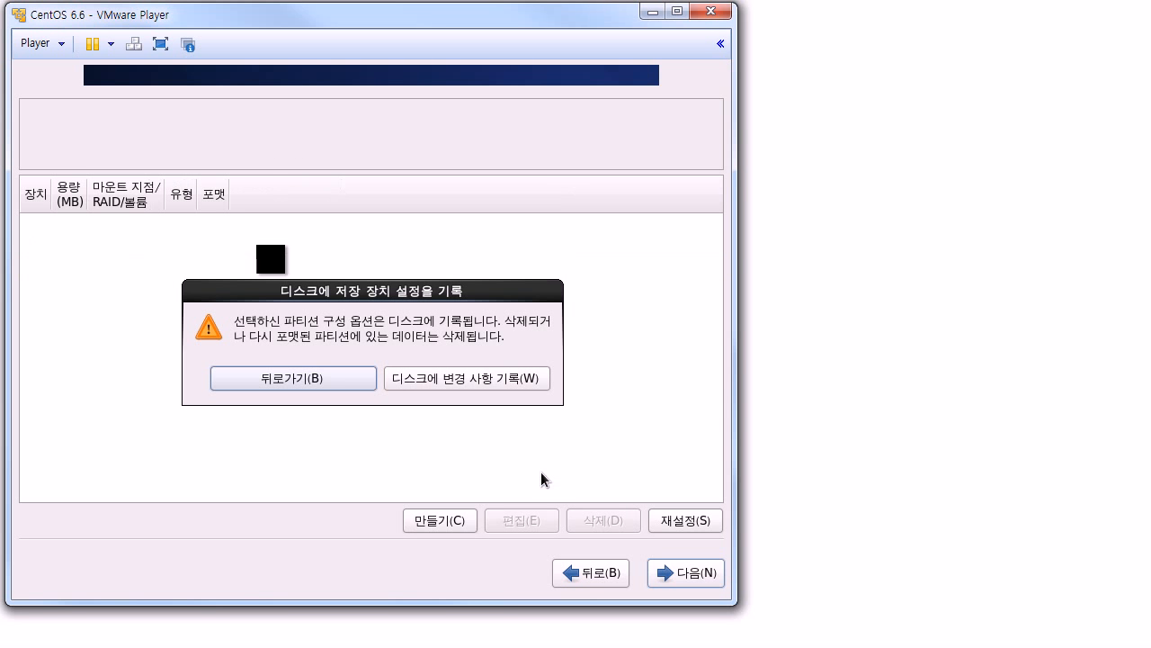
click(426, 381)
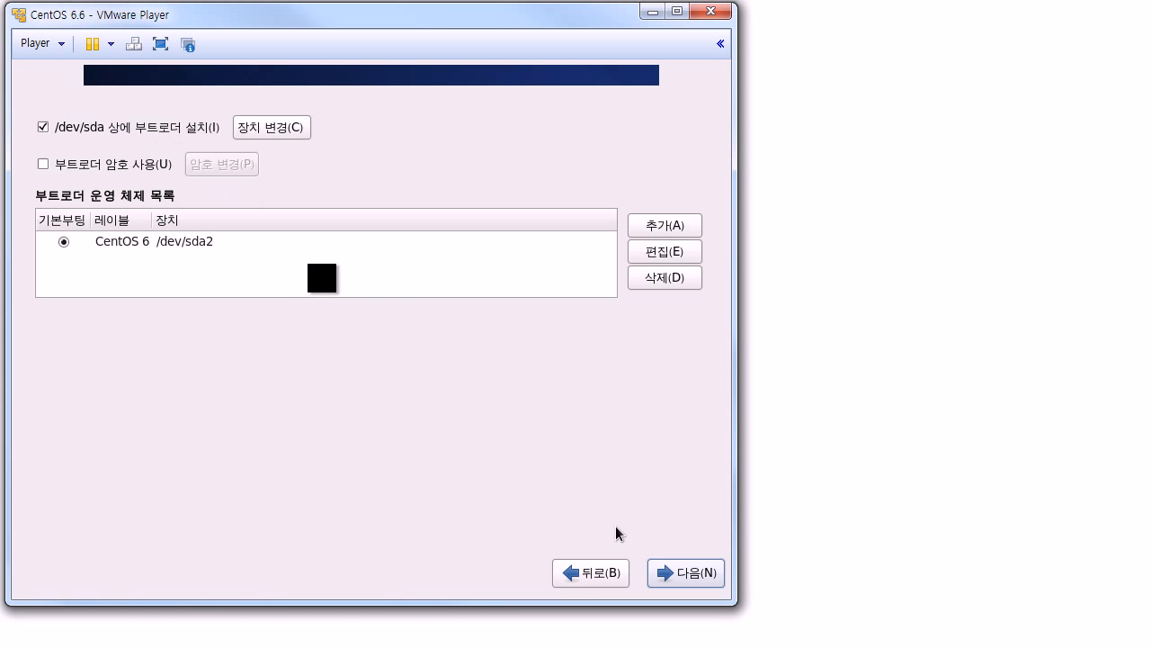
click(711, 583)
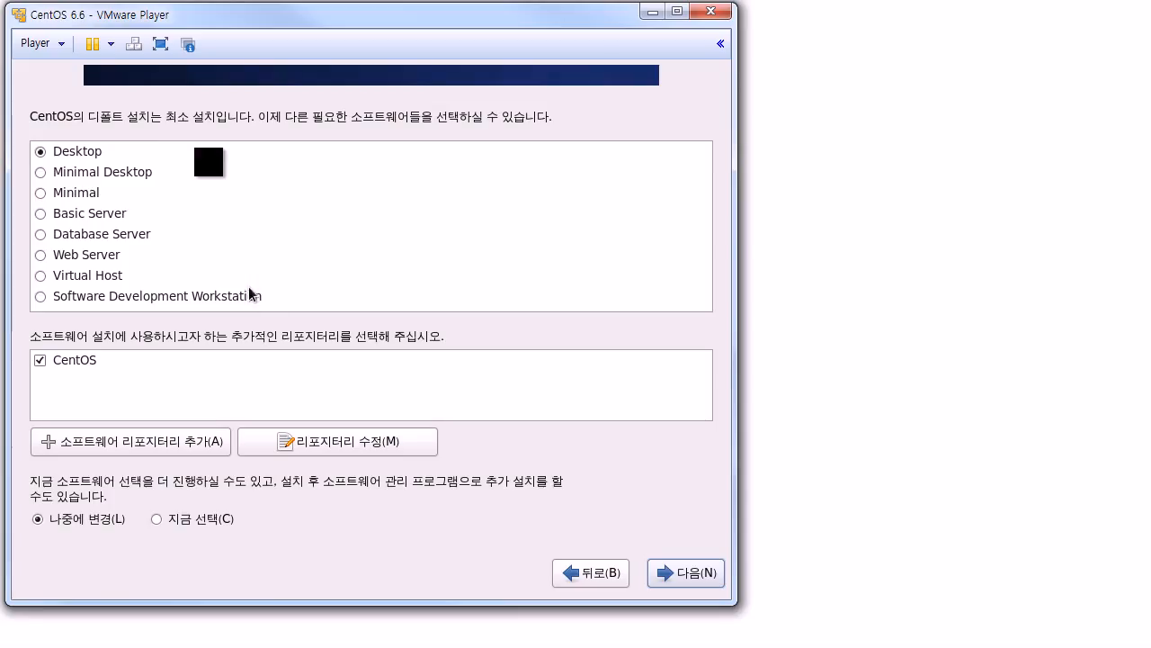
Step: Look over the Minimal package group, briefly switching back to Desktop
click(87, 193)
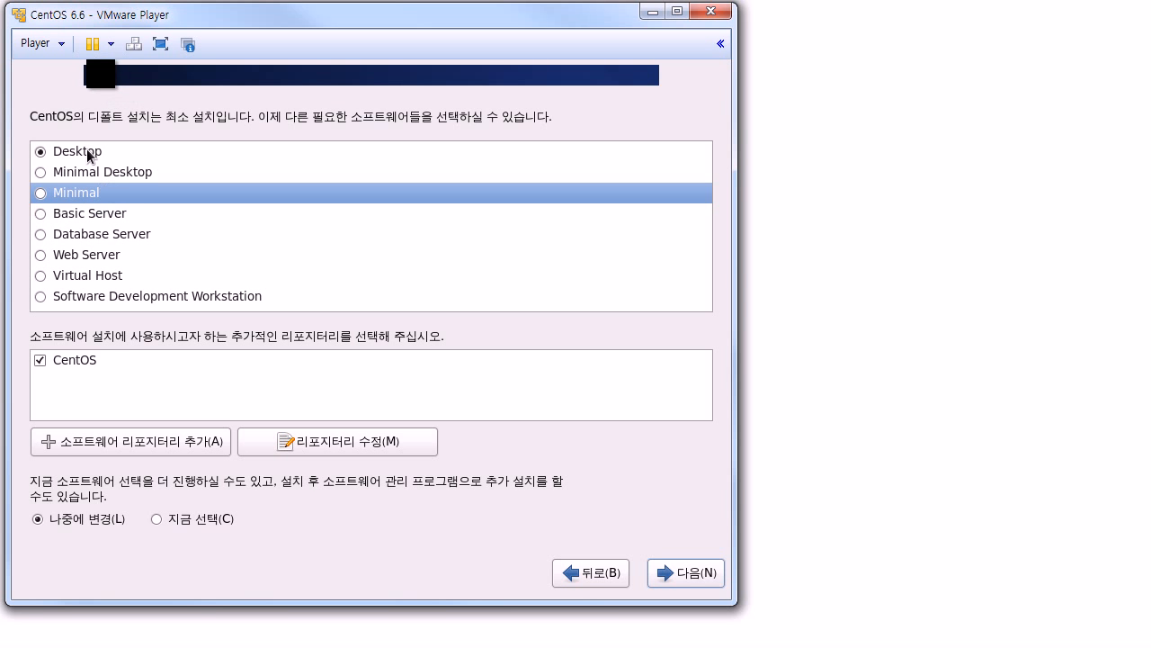
click(88, 151)
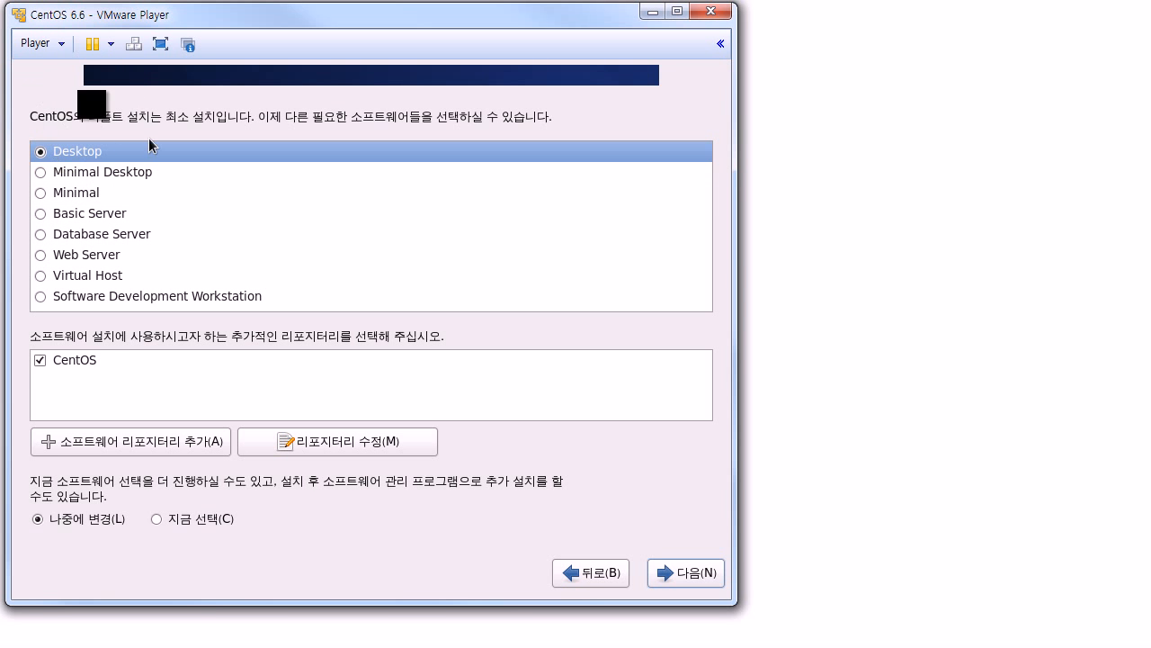
click(88, 194)
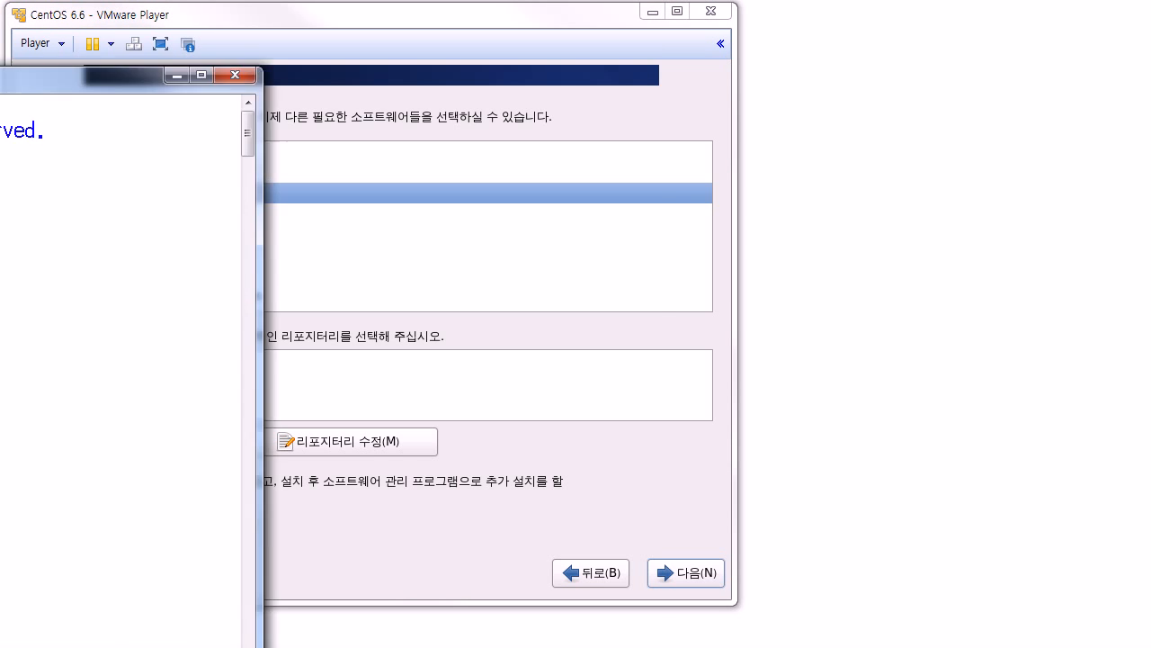
Step: Move the Command Prompt window toward the top-left, then close it
drag(489, 36, 514, 24)
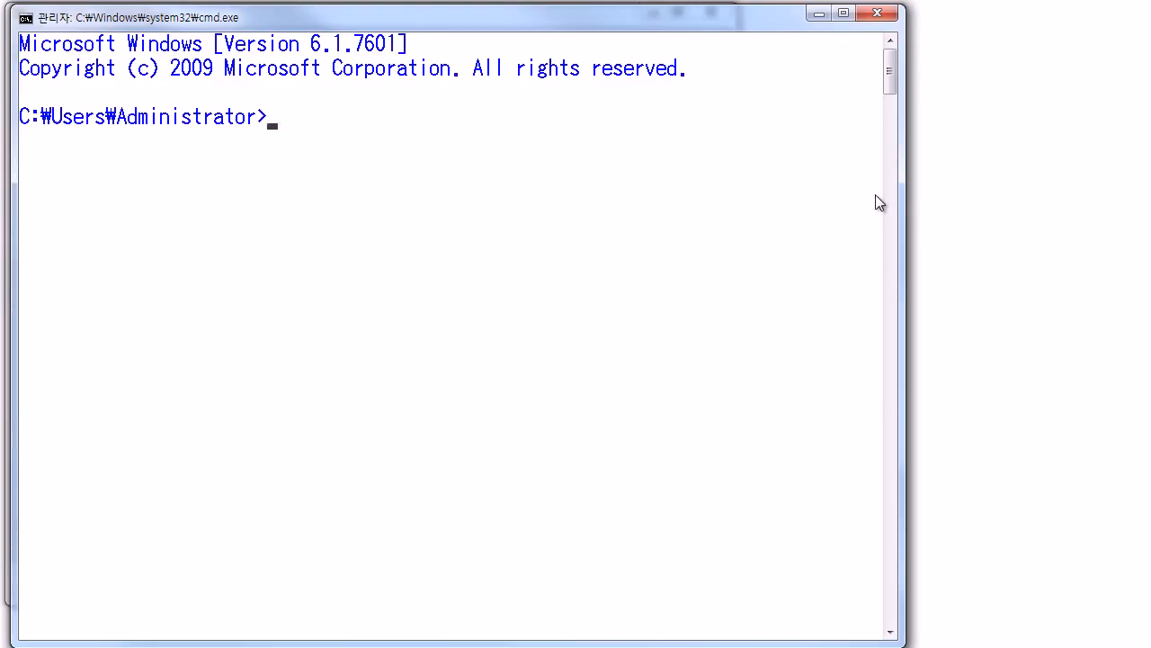
click(886, 18)
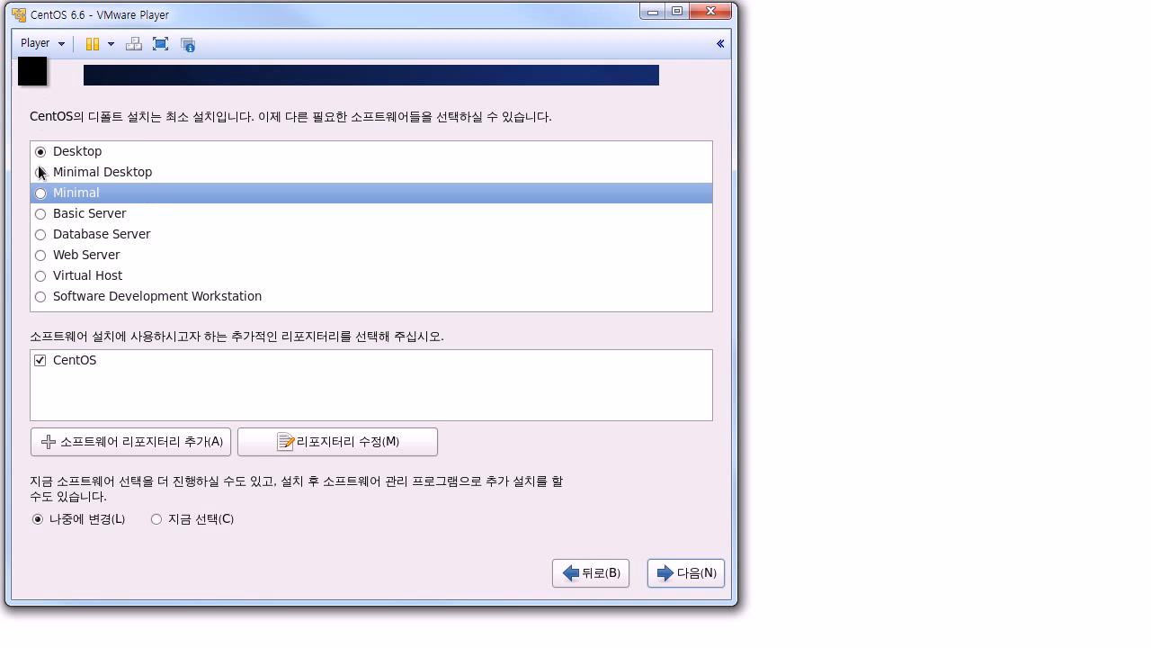
Step: Keep Desktop as the software set and start installing the packages
click(81, 157)
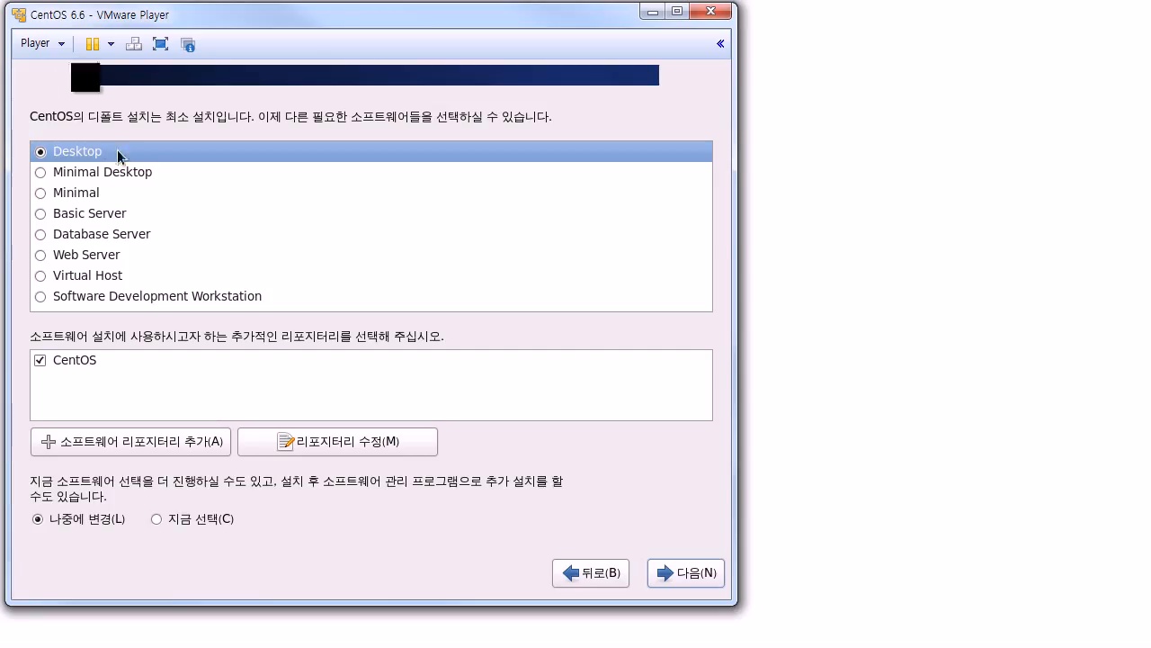
click(702, 583)
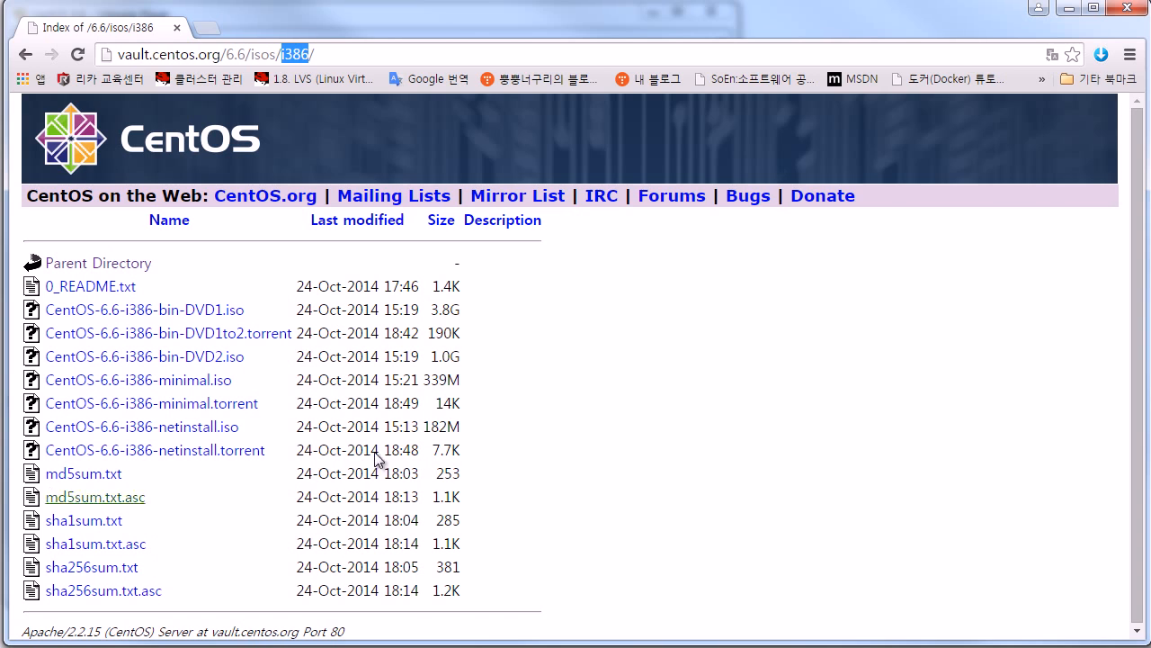
Step: Click the vault.centos.org i386 ISO page to deselect the address bar text
click(561, 438)
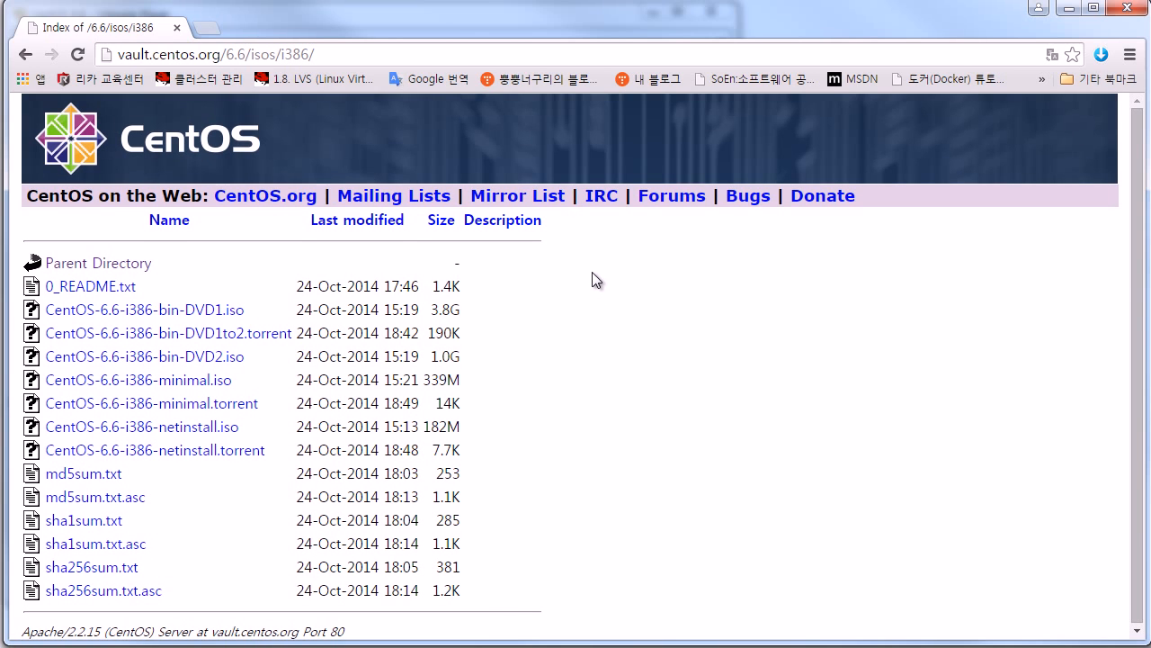
Step: Search Google for 'vmpalyer 5 download'
click(333, 57)
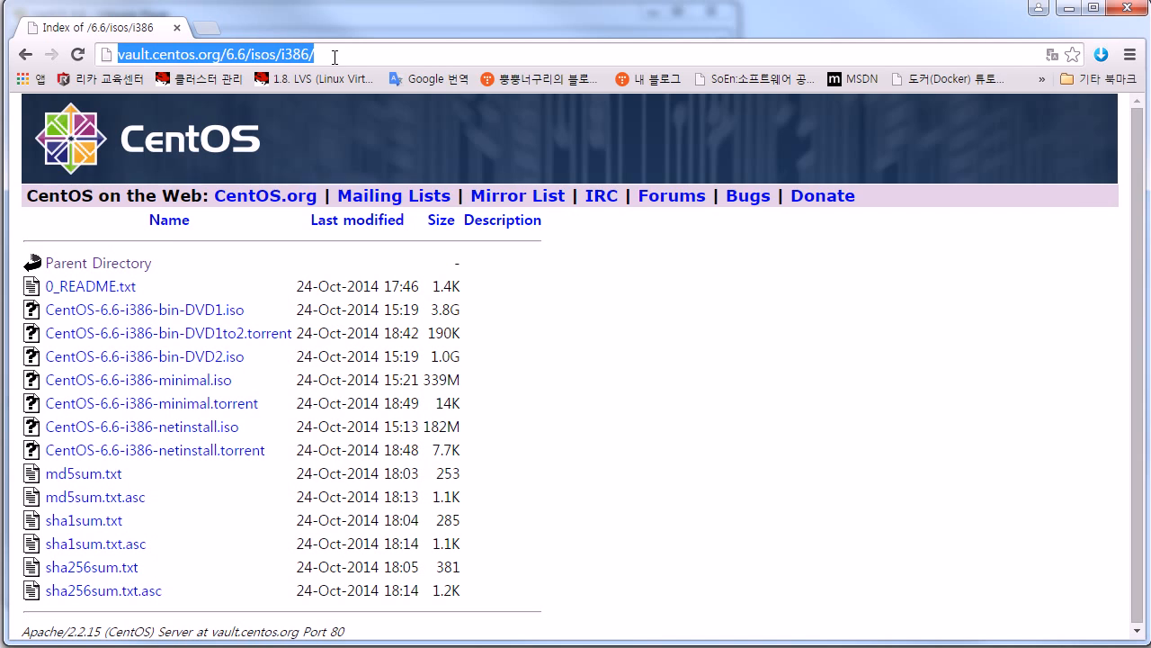
text(vmpalyer )
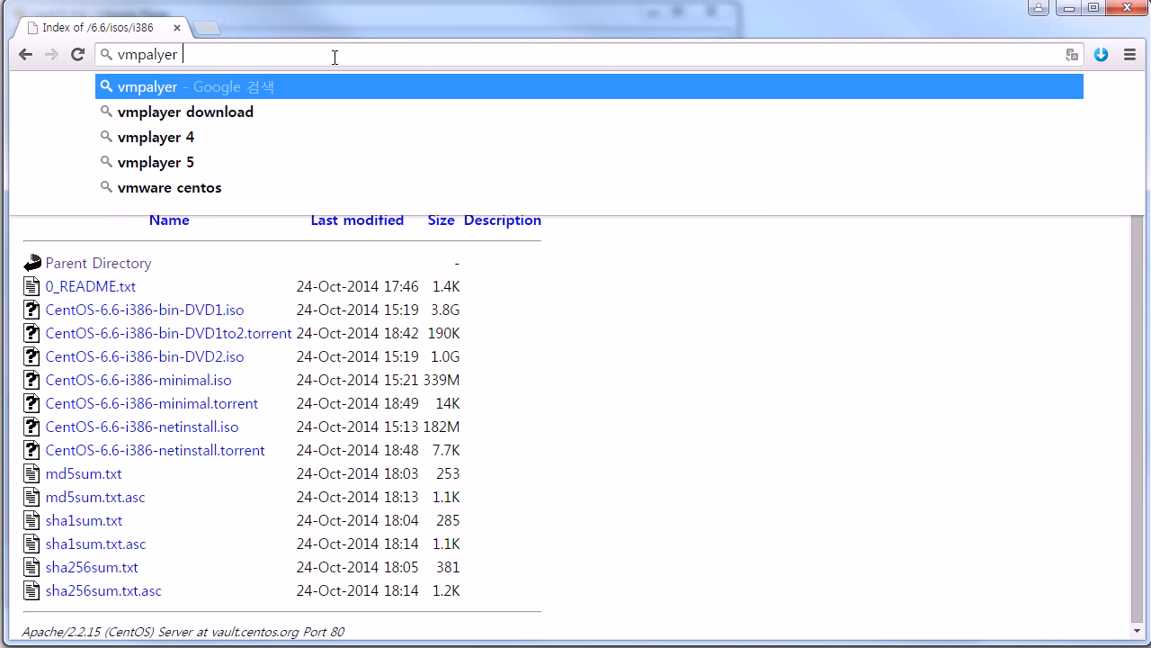
text(5 dow)
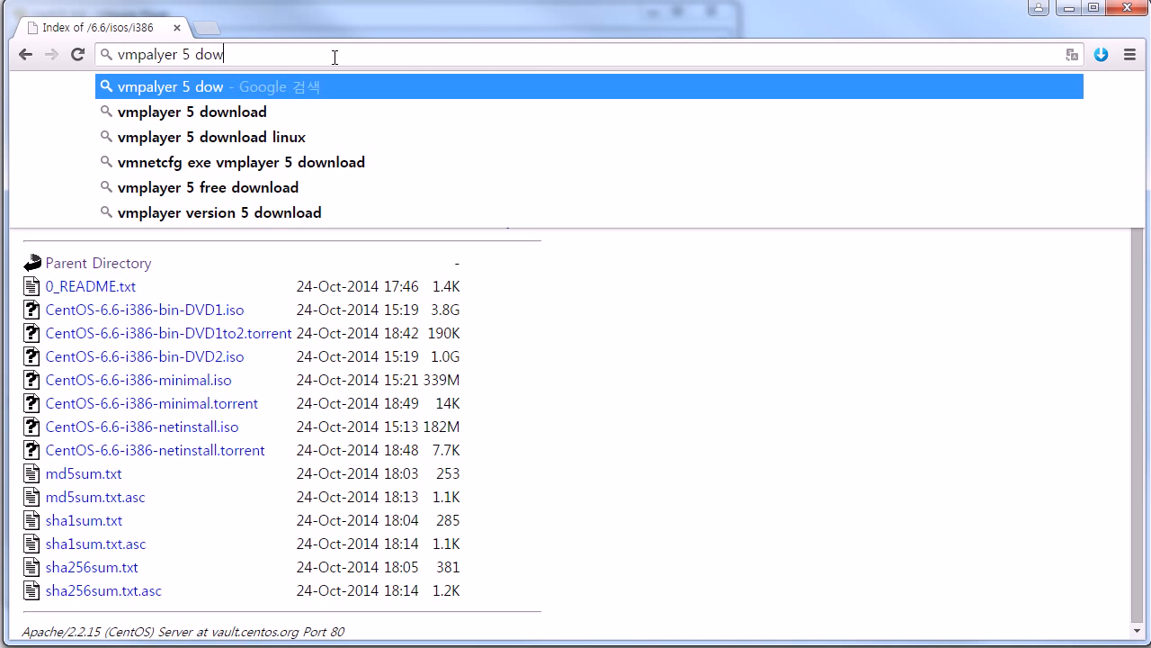
text(nload)
key(Return)
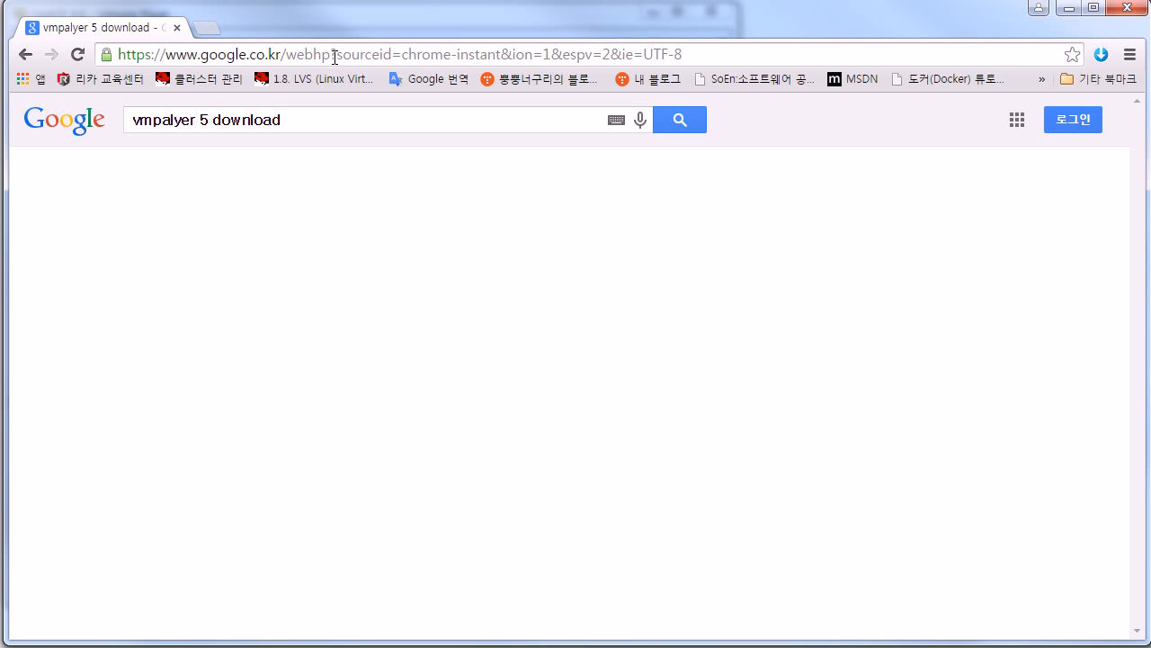
Step: Scroll through the results listing VMware Player 5.0.2 download sites
scroll(619, 325, down, 3)
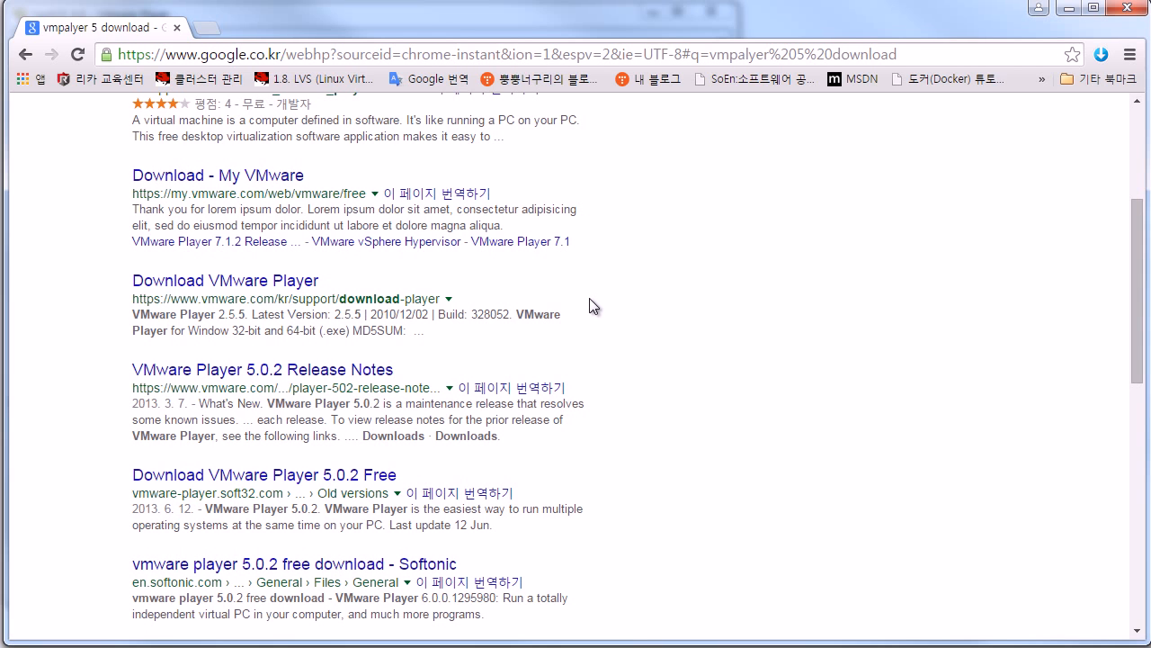
scroll(590, 299, up, 3)
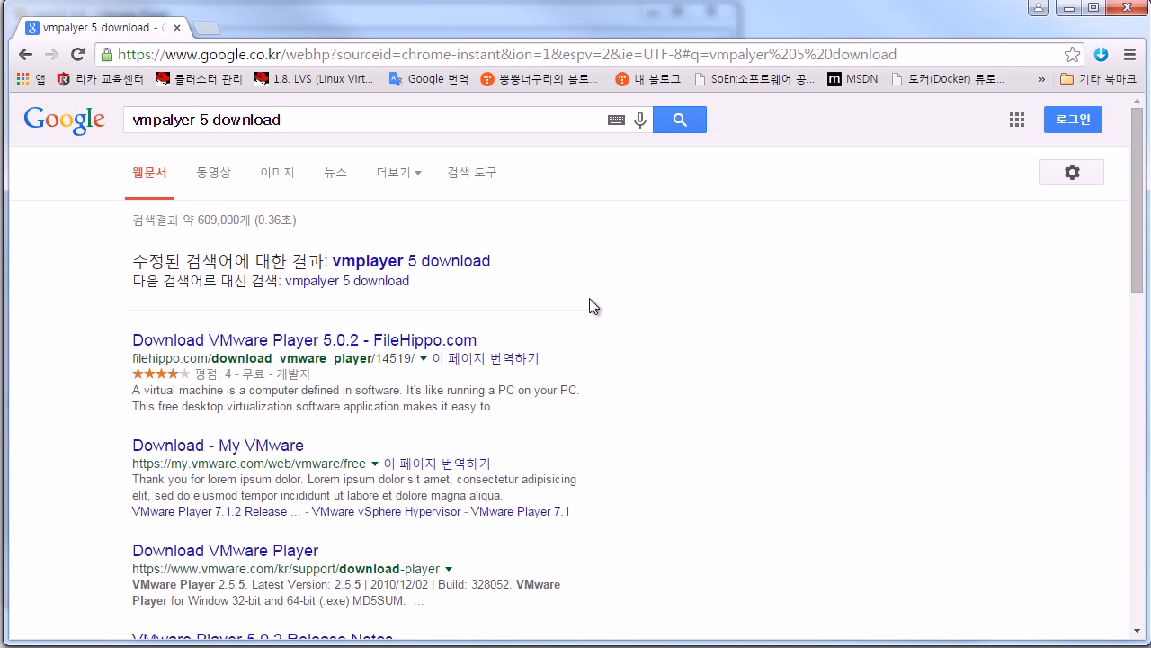
scroll(589, 298, down, 4)
scroll(590, 300, down, 5)
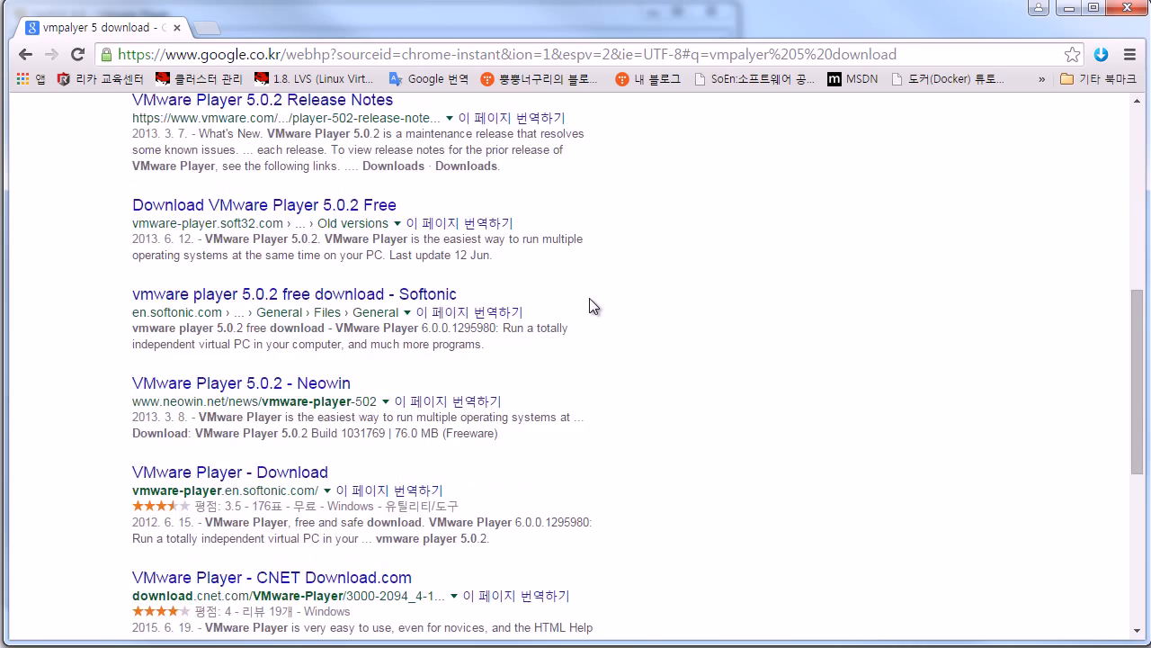
scroll(589, 299, down, 2)
scroll(589, 299, up, 7)
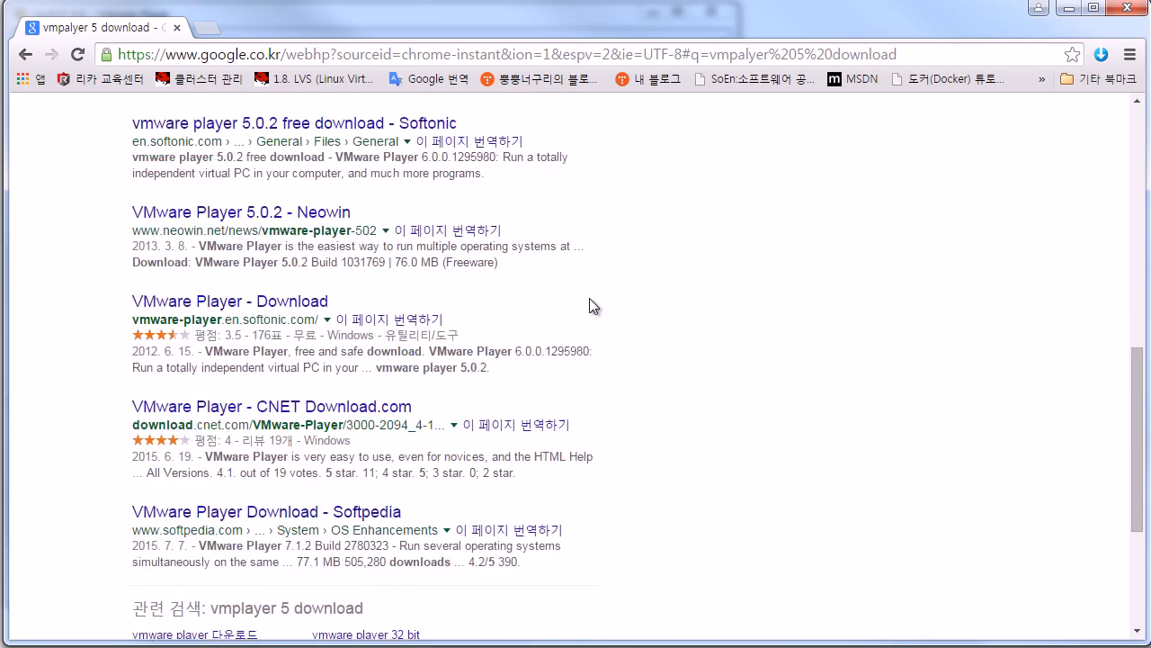
scroll(589, 299, up, 4)
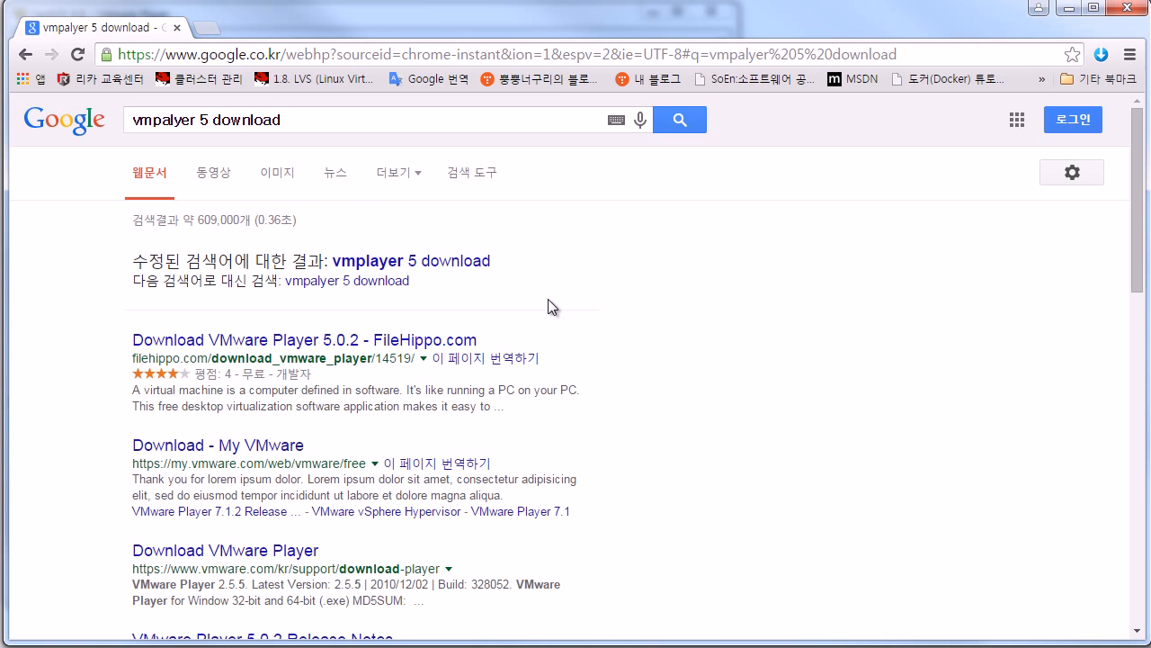
scroll(548, 299, down, 1)
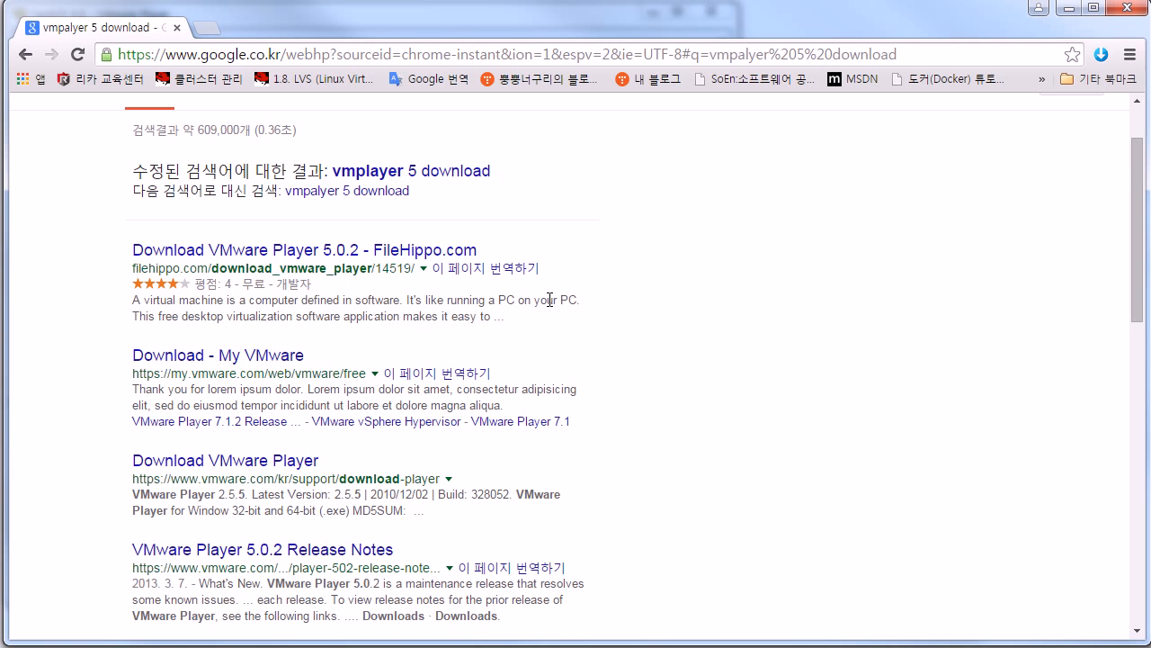
scroll(550, 300, down, 1)
scroll(549, 299, down, 1)
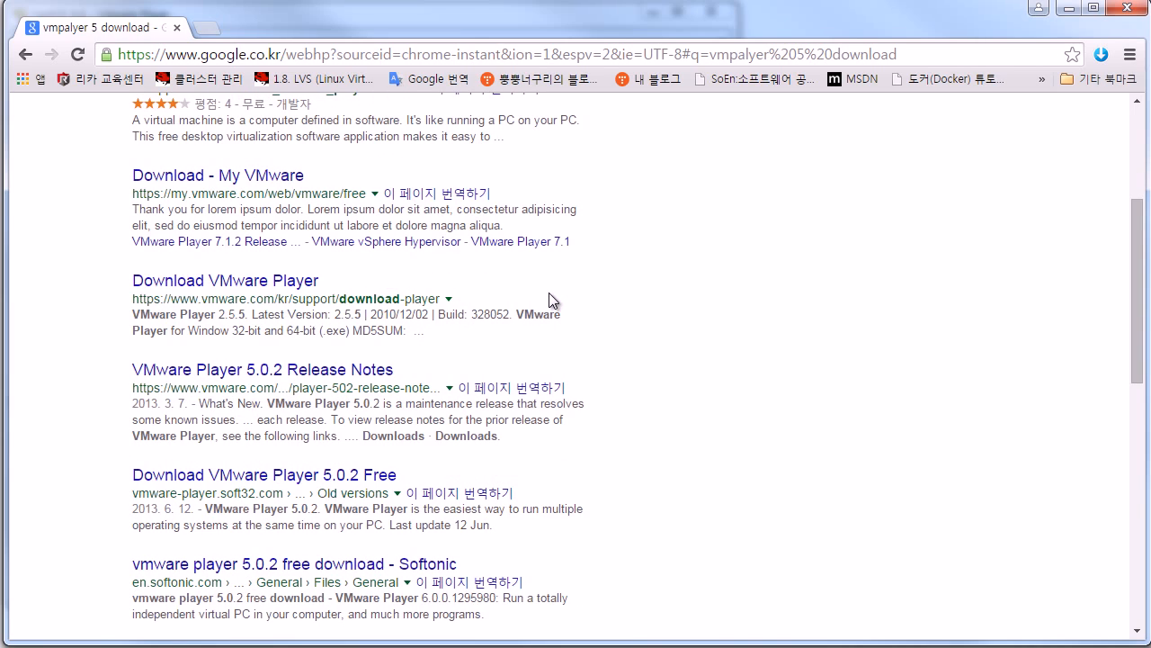
scroll(549, 293, down, 6)
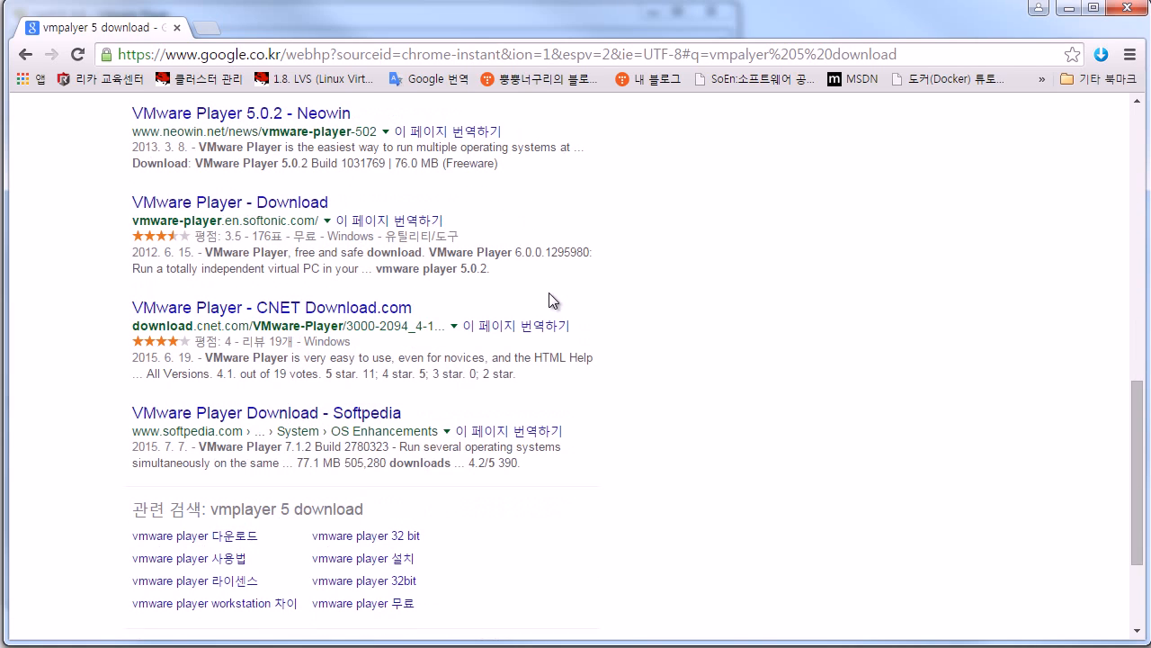
scroll(378, 458, down, 2)
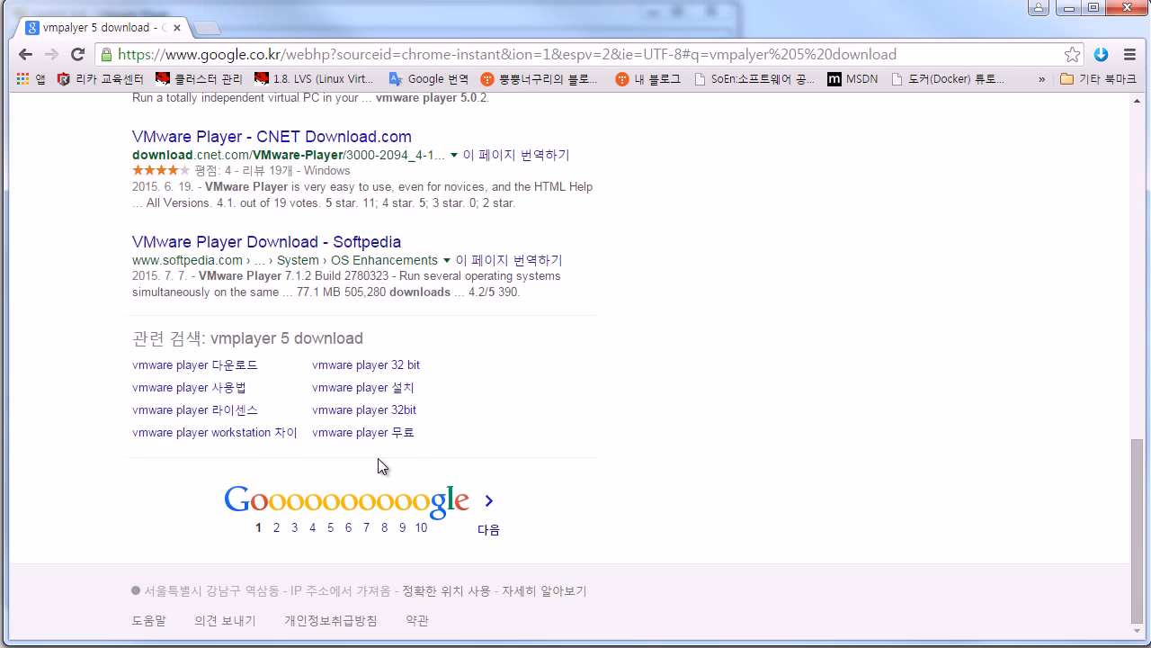
Step: Check the second page of search results, then open the soft32 VMware Player 5.0.2 download page
click(277, 529)
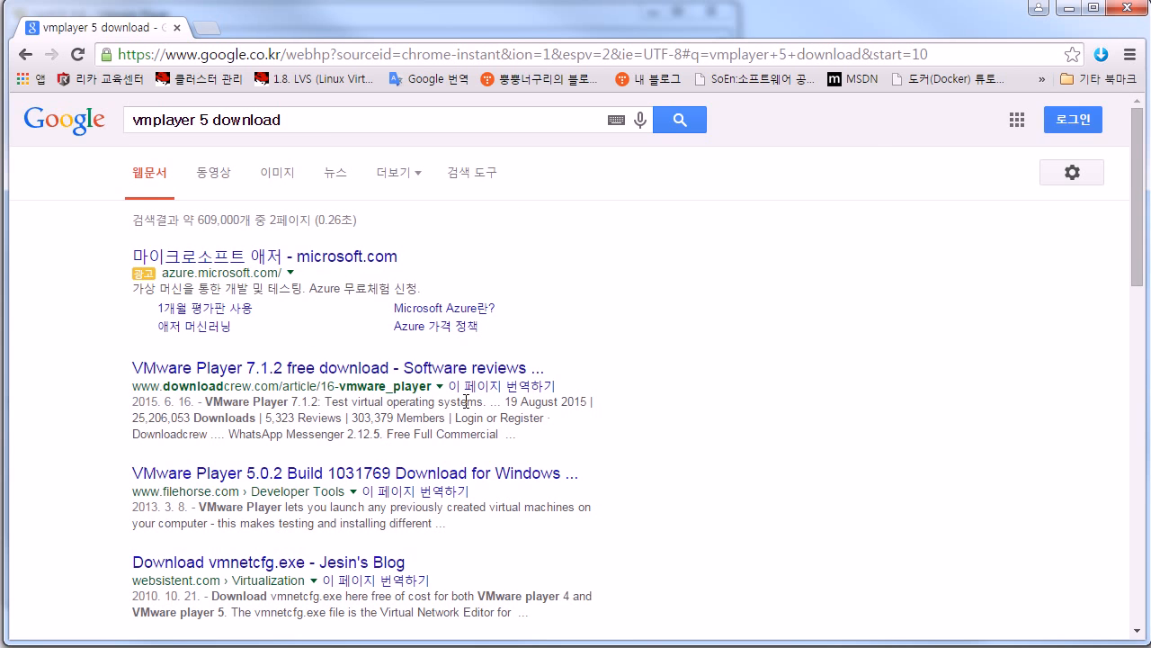
scroll(466, 401, down, 1)
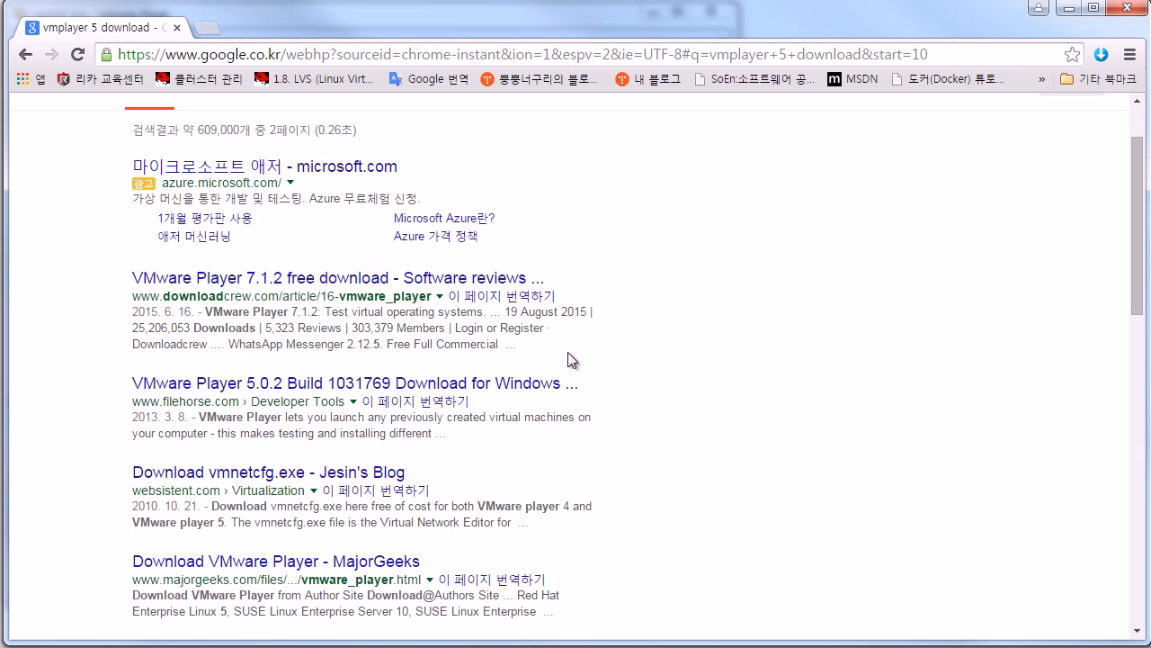
click(26, 54)
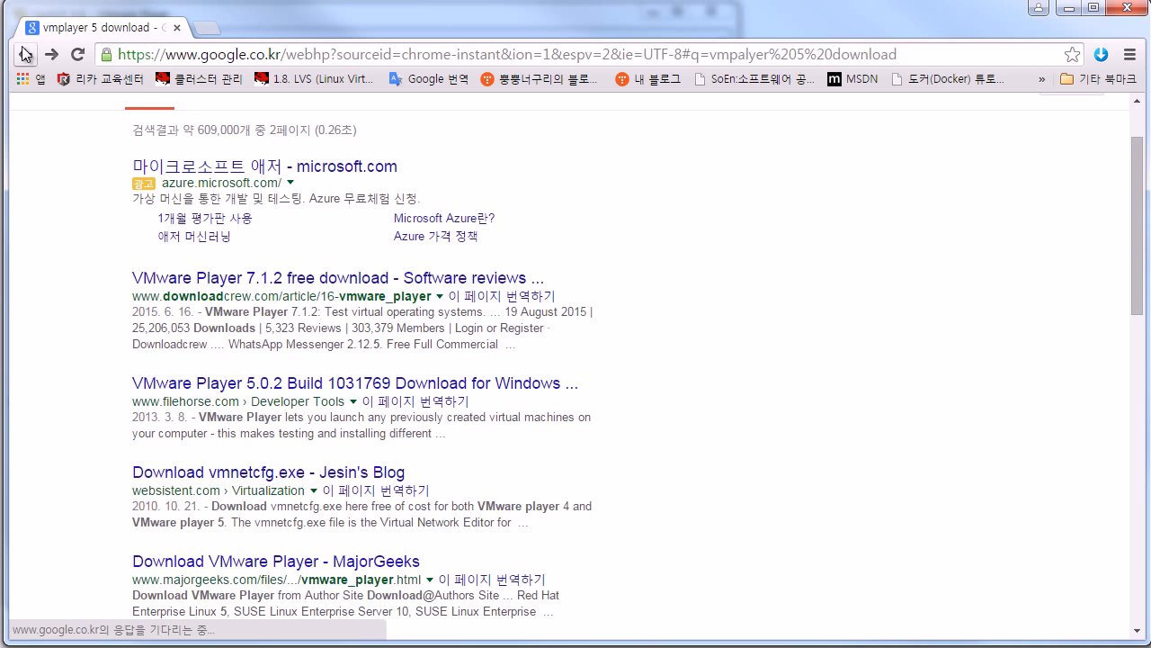
scroll(291, 238, up, 3)
scroll(291, 238, up, 4)
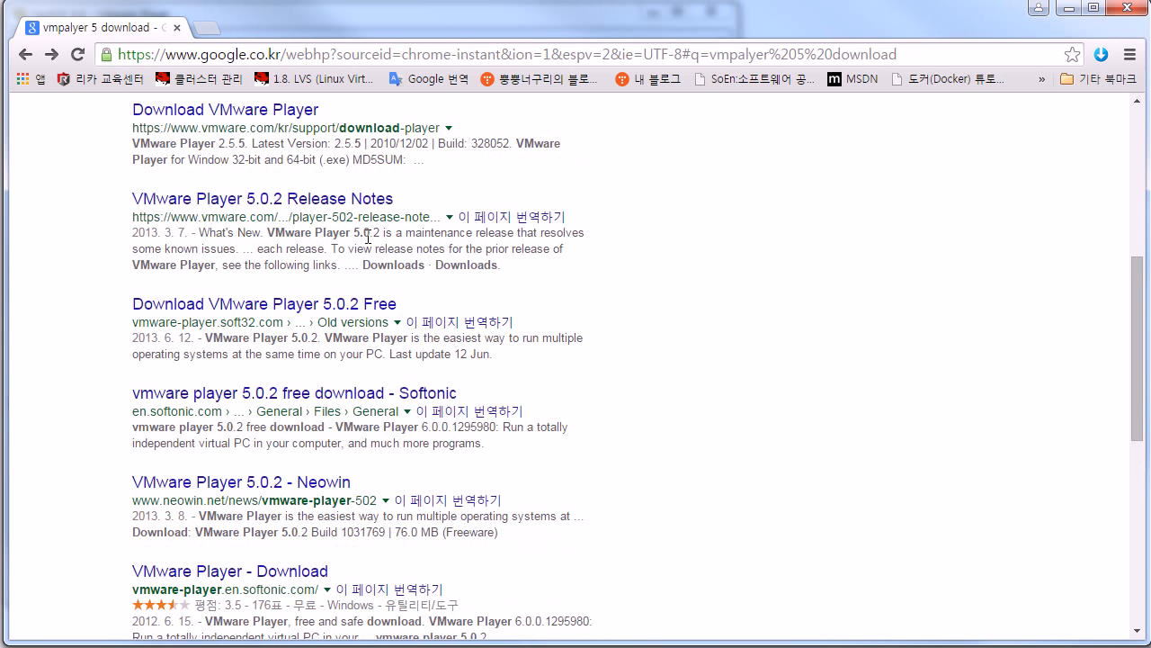
click(316, 314)
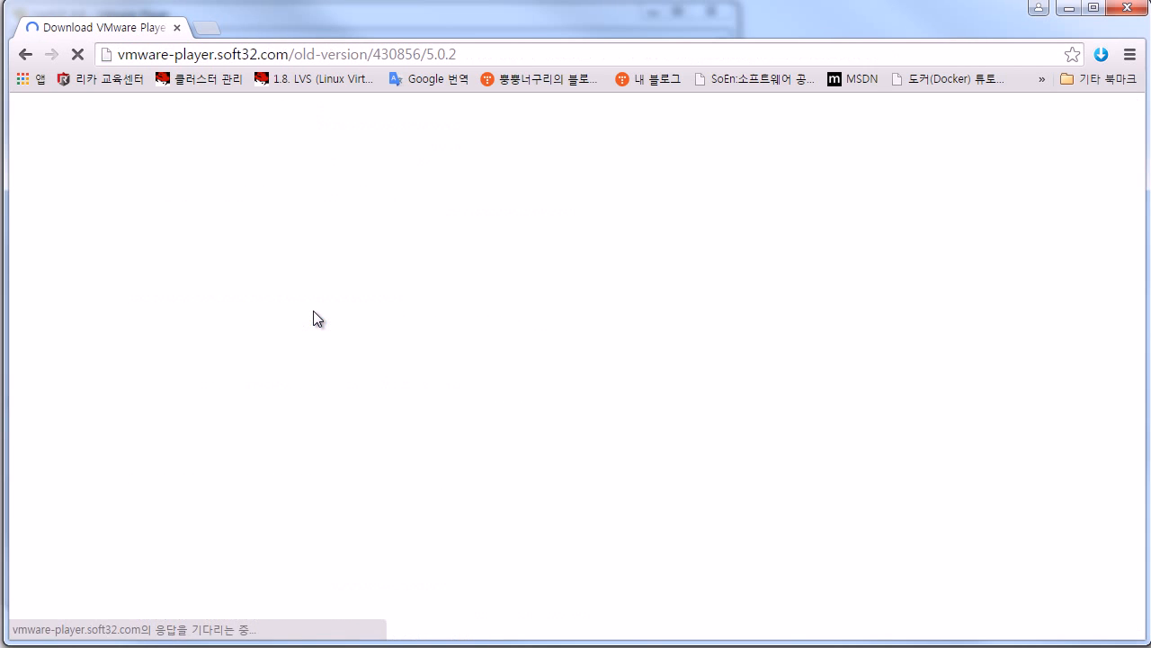
Step: Highlight version 5.0.2 on the soft32 page, then minimize Chrome to reveal the CentOS install
scroll(360, 342, down, 1)
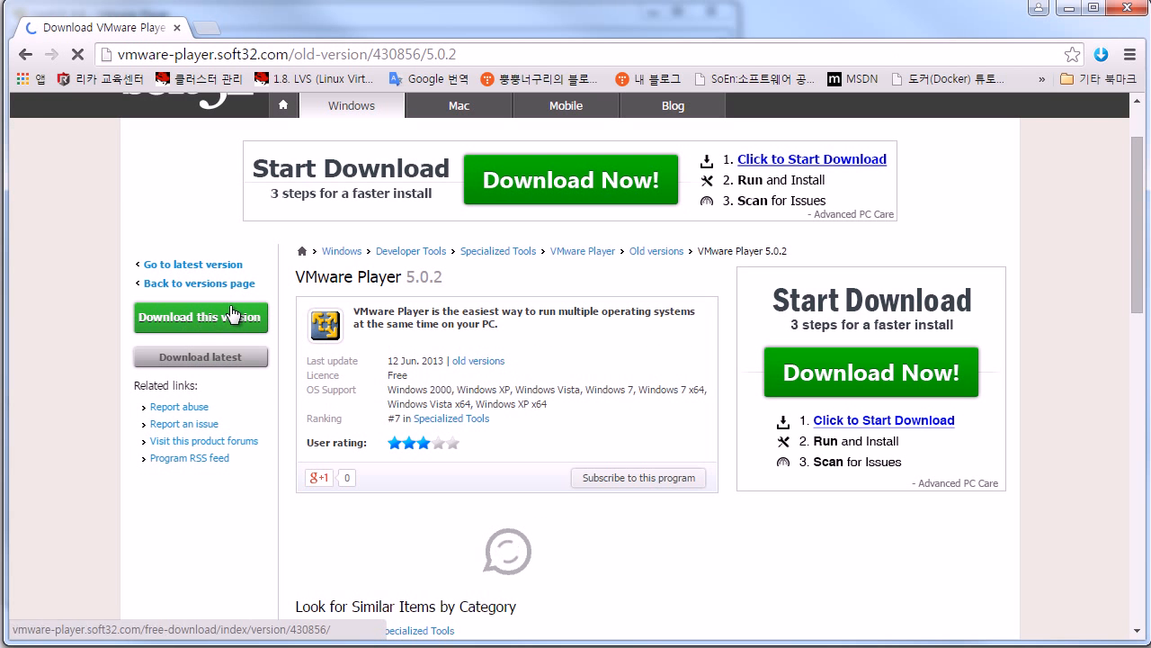
double_click(419, 277)
click(450, 283)
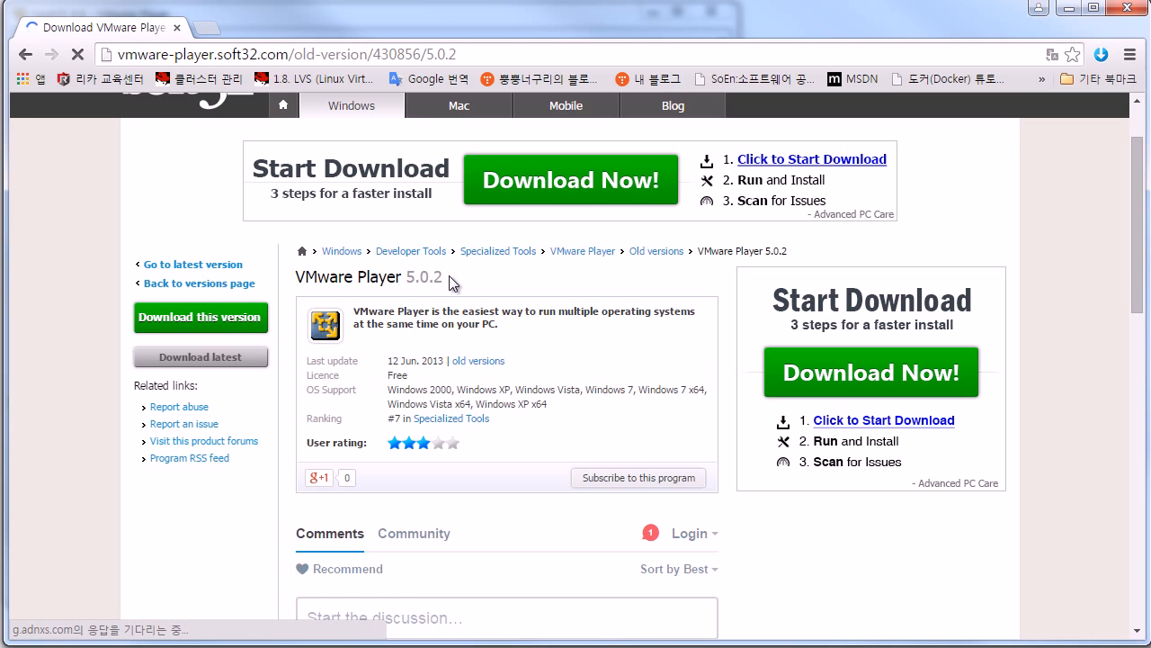
click(1067, 11)
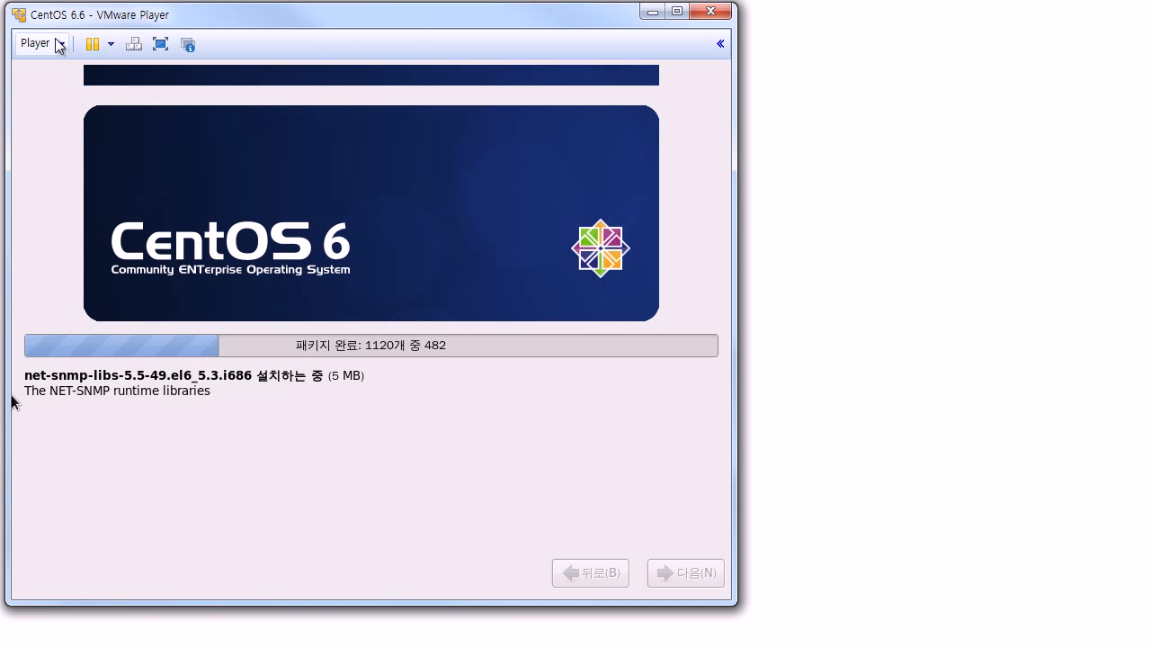
Step: Verify in About VMware Player that it is version 5.0.2 build-1031769, then return to Chrome
click(59, 45)
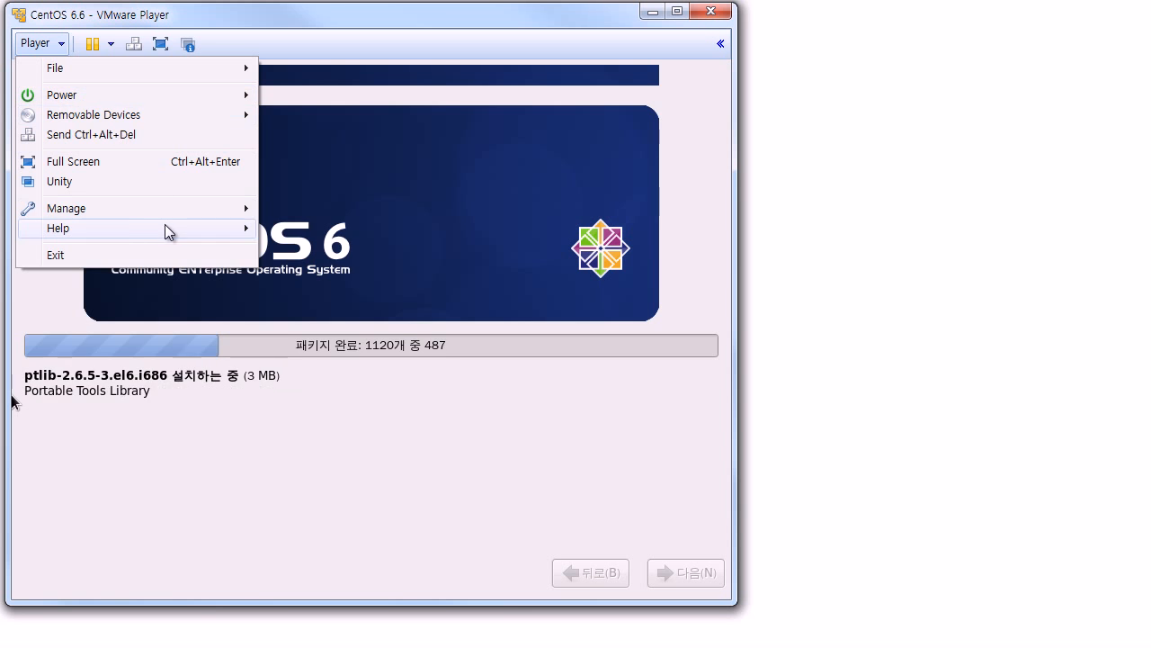
mouse_move(179, 226)
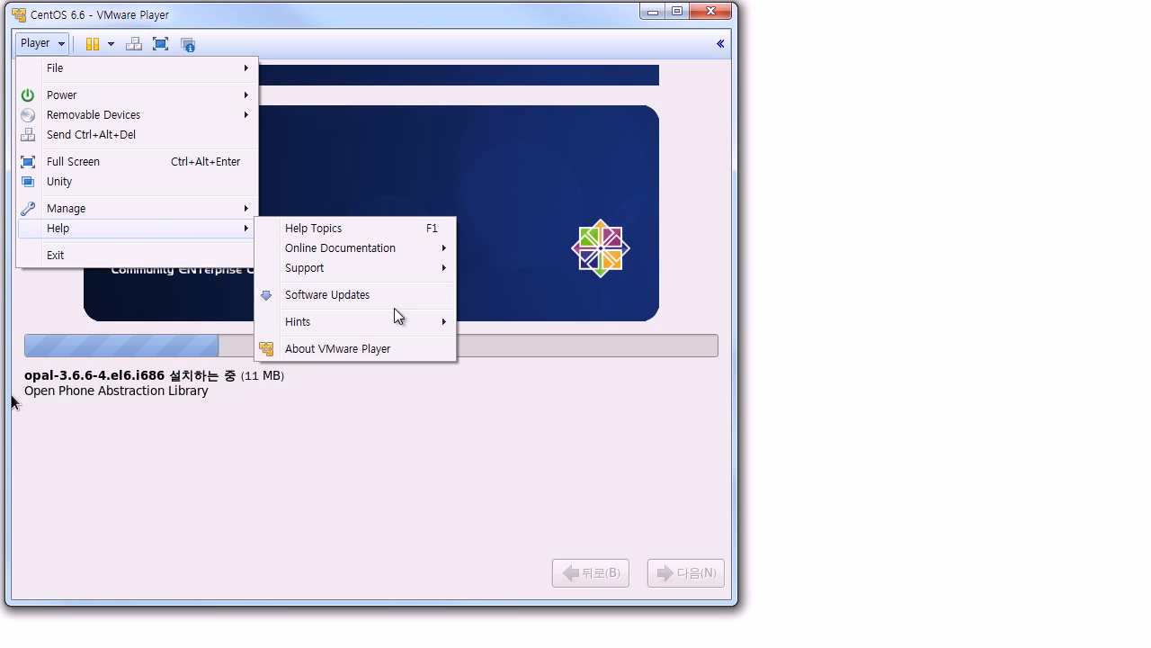
click(385, 350)
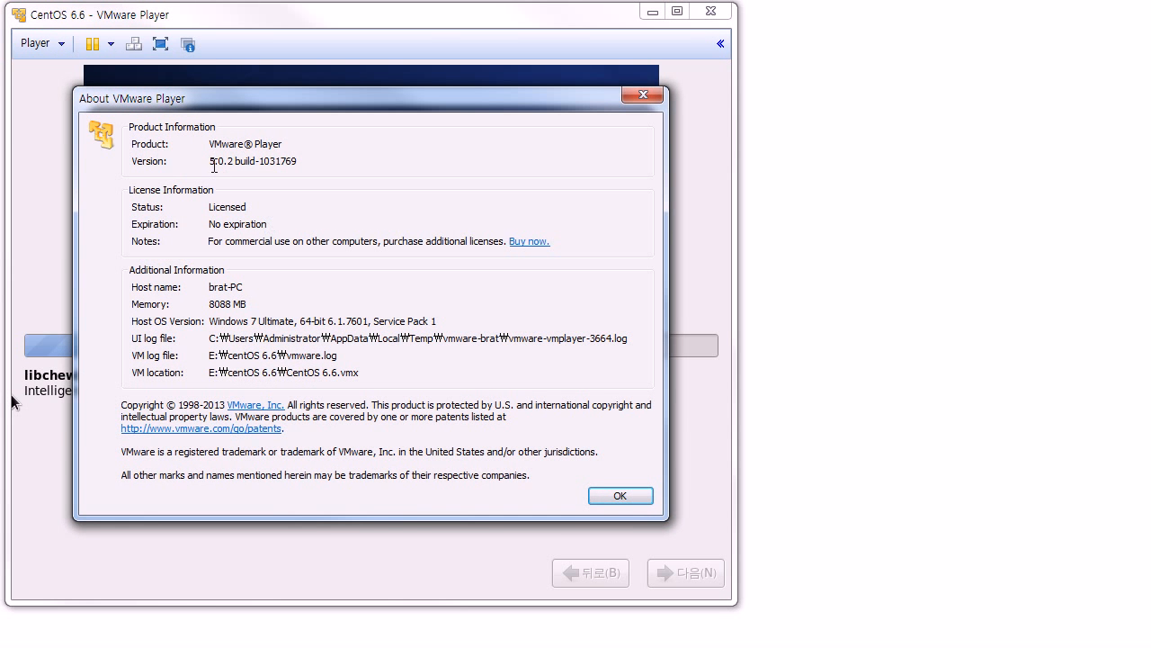
drag(216, 161, 261, 161)
click(635, 496)
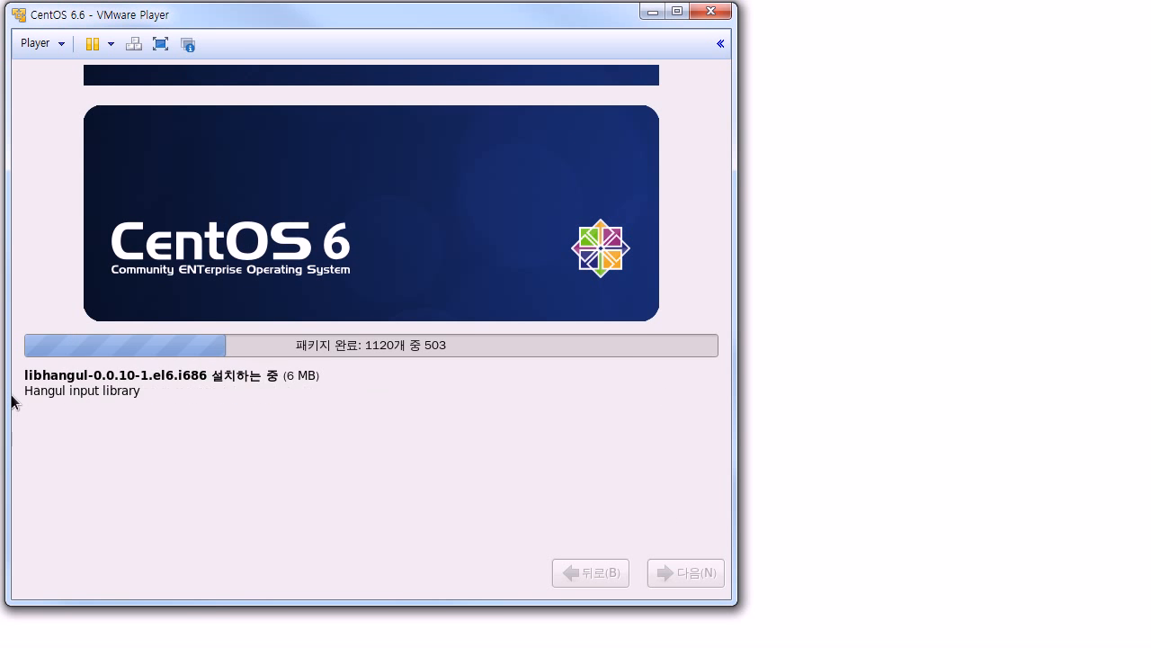
key(alt+Tab)
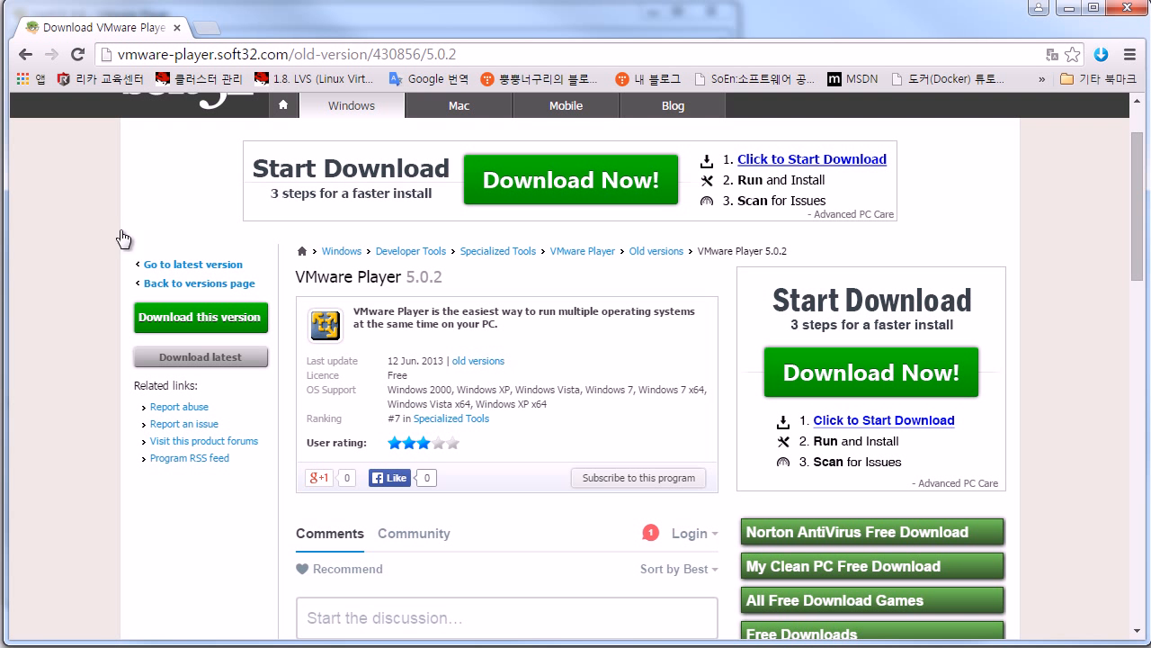
Step: Go back to the Google results and clear the search query from the search box
click(27, 56)
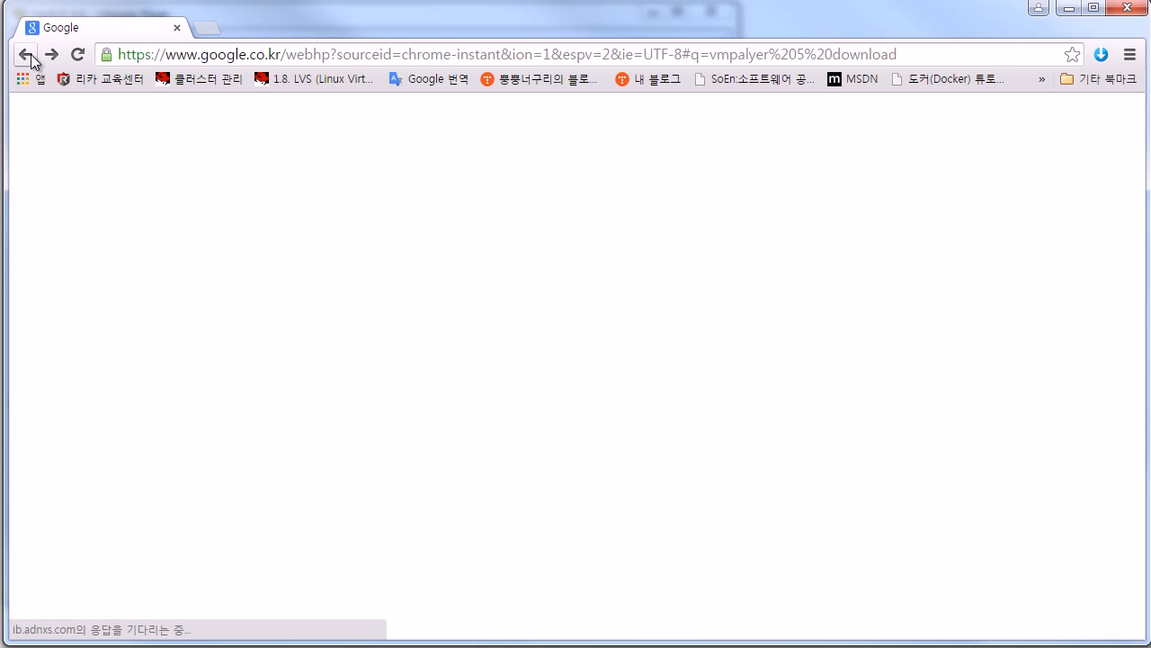
double_click(284, 119)
triple_click(284, 118)
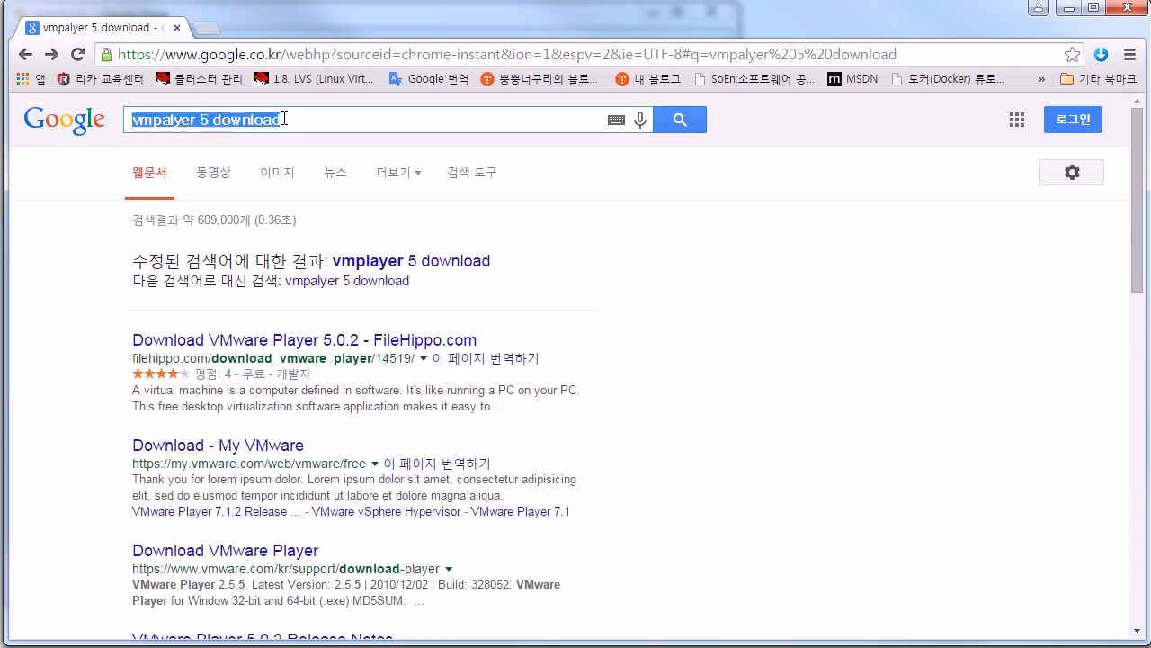
key(BackSpace)
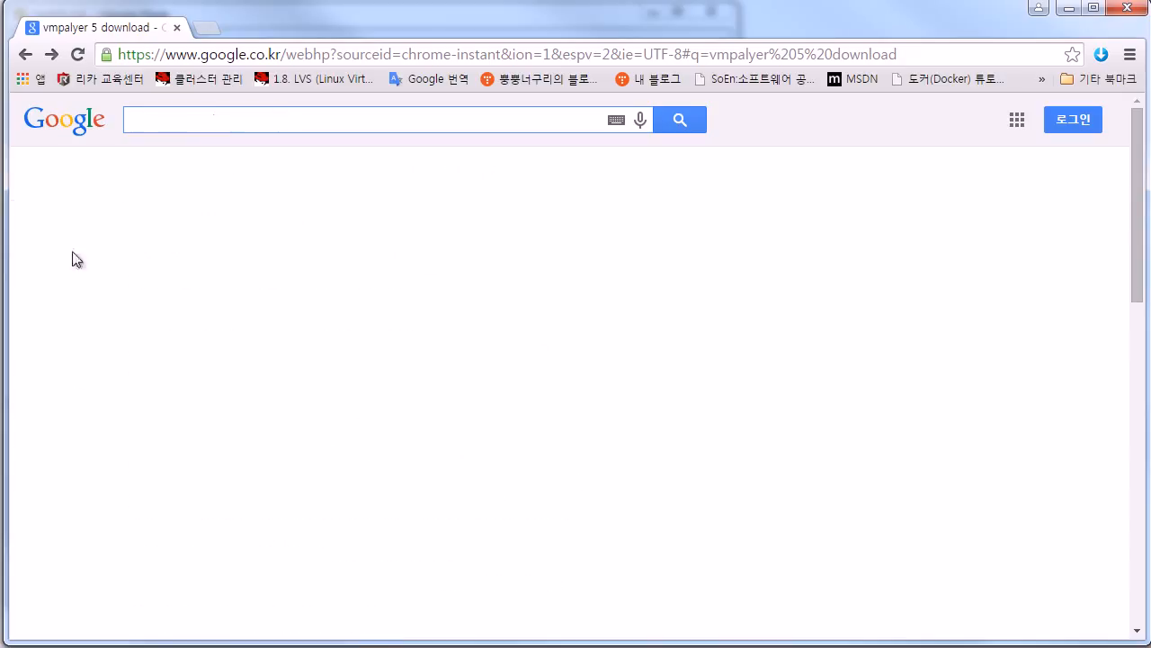
click(152, 433)
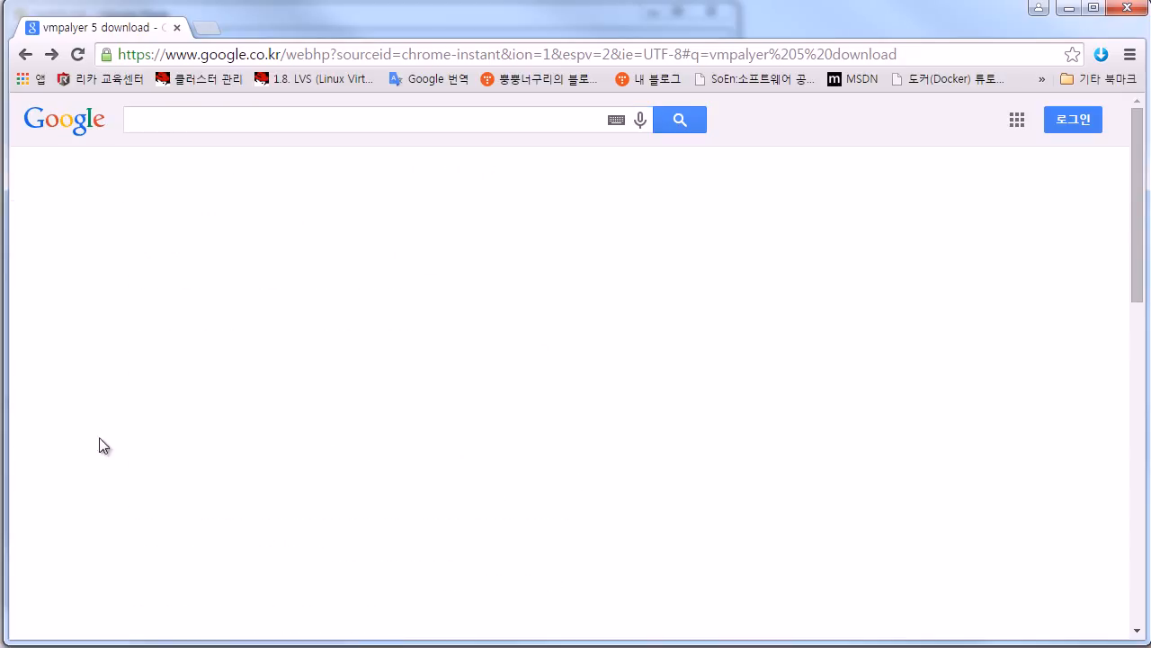
click(183, 121)
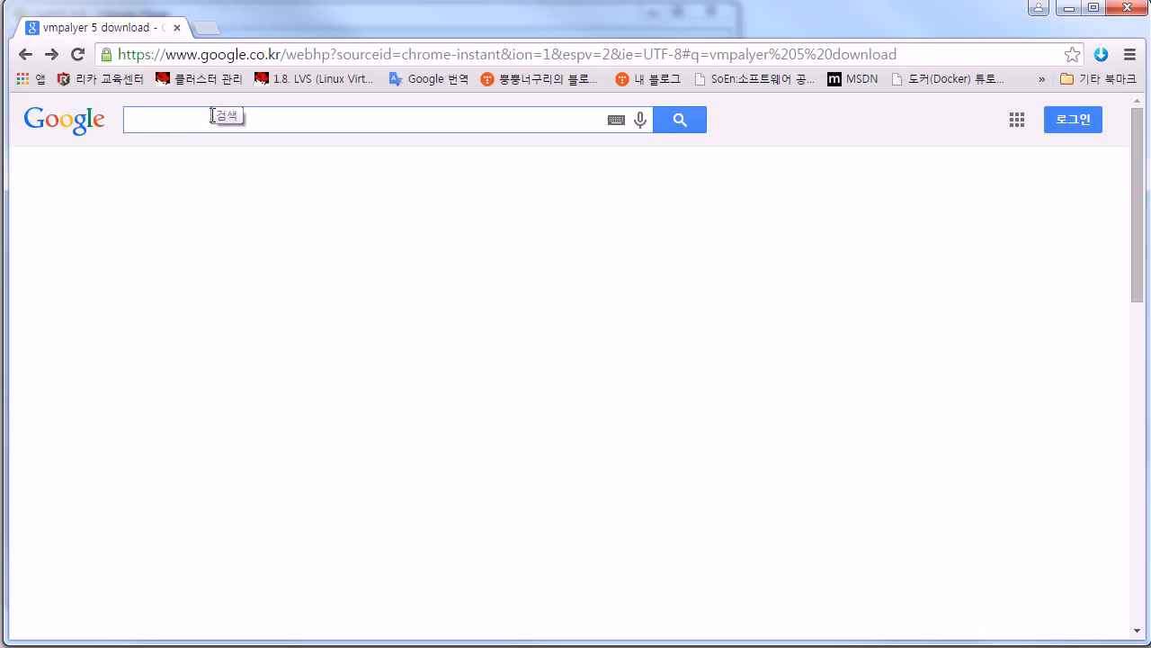
text(ww)
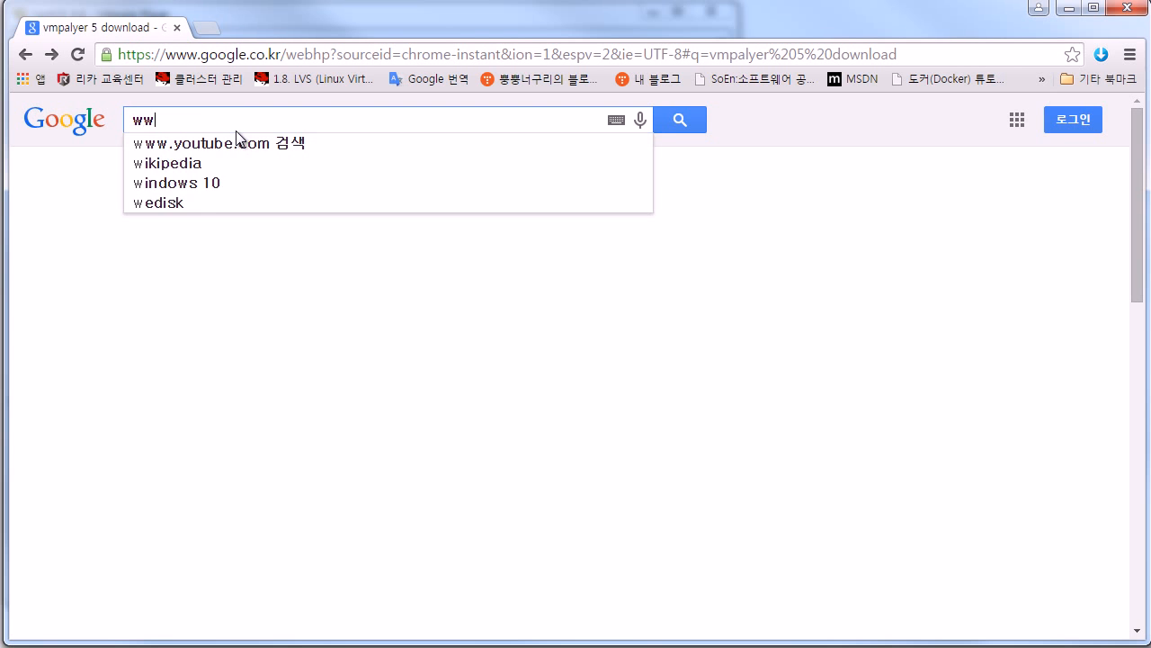
key(BackSpace)
key(BackSpace)
click(240, 63)
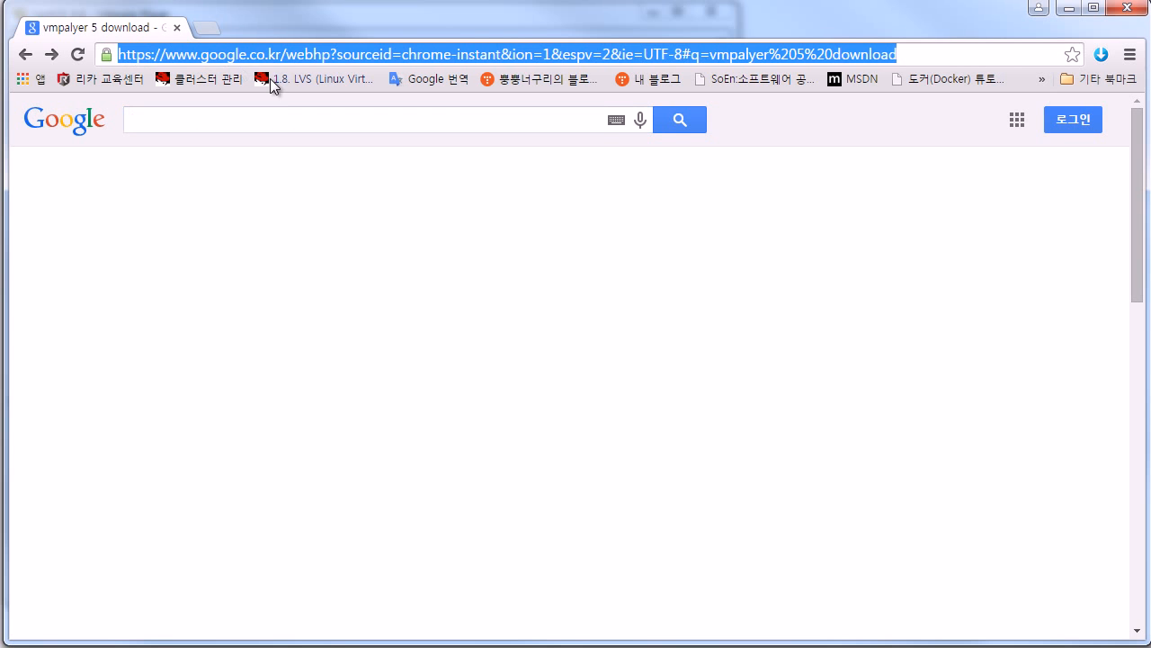
text(www)
key(Menu)
key(e)
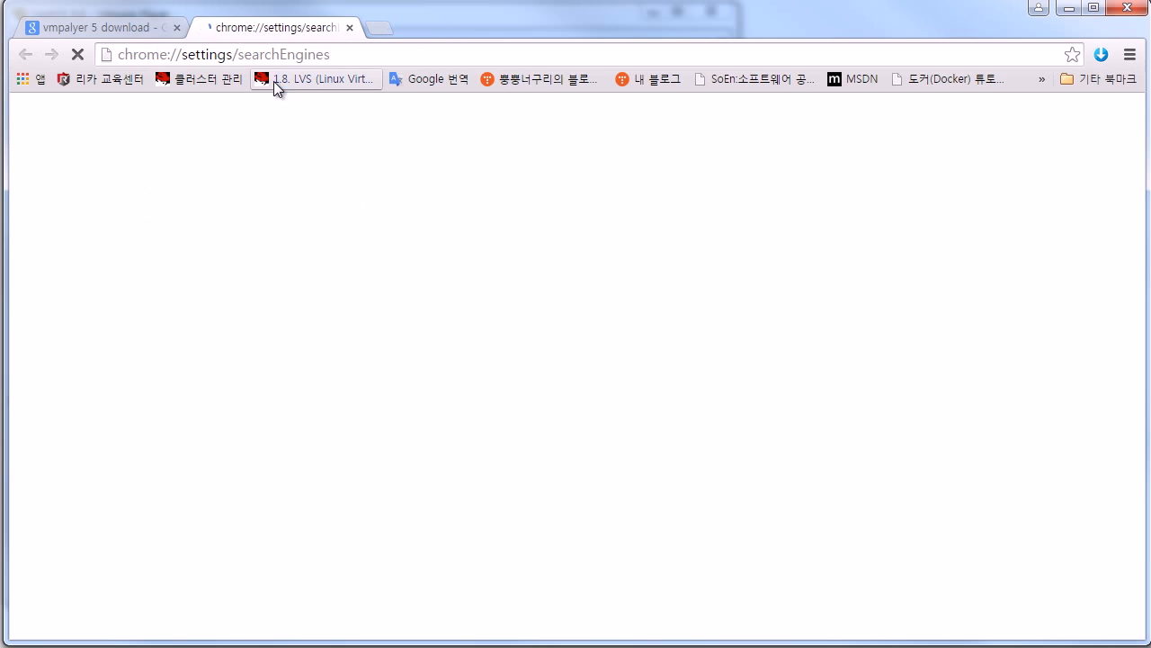
click(349, 27)
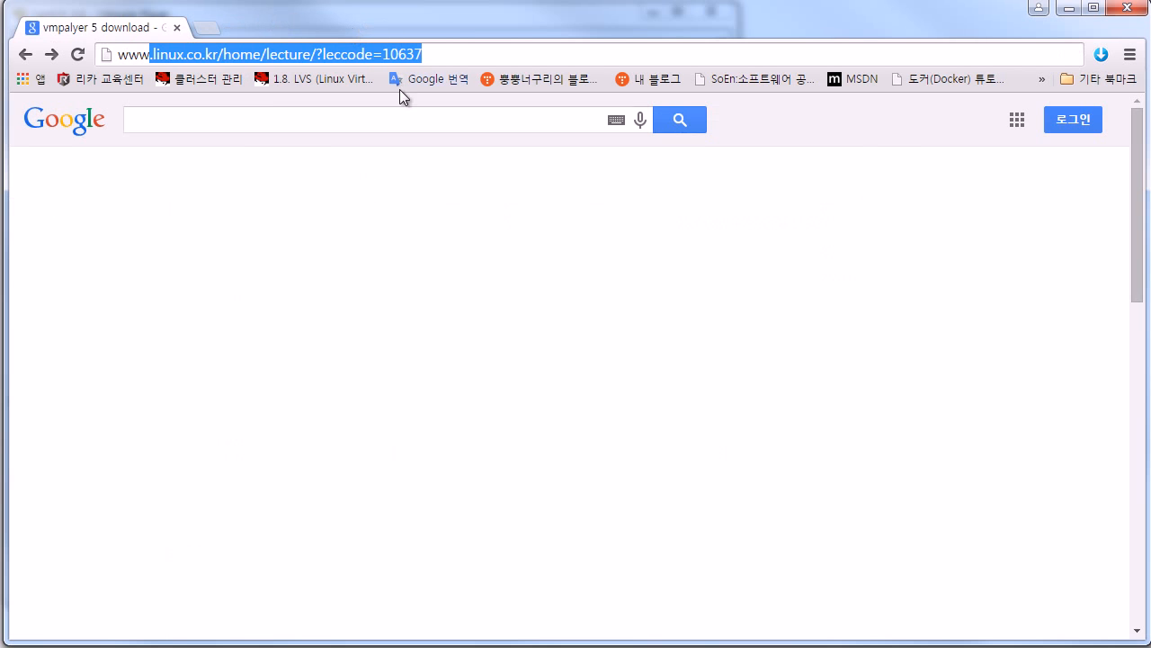
click(315, 54)
key(ctrl+a)
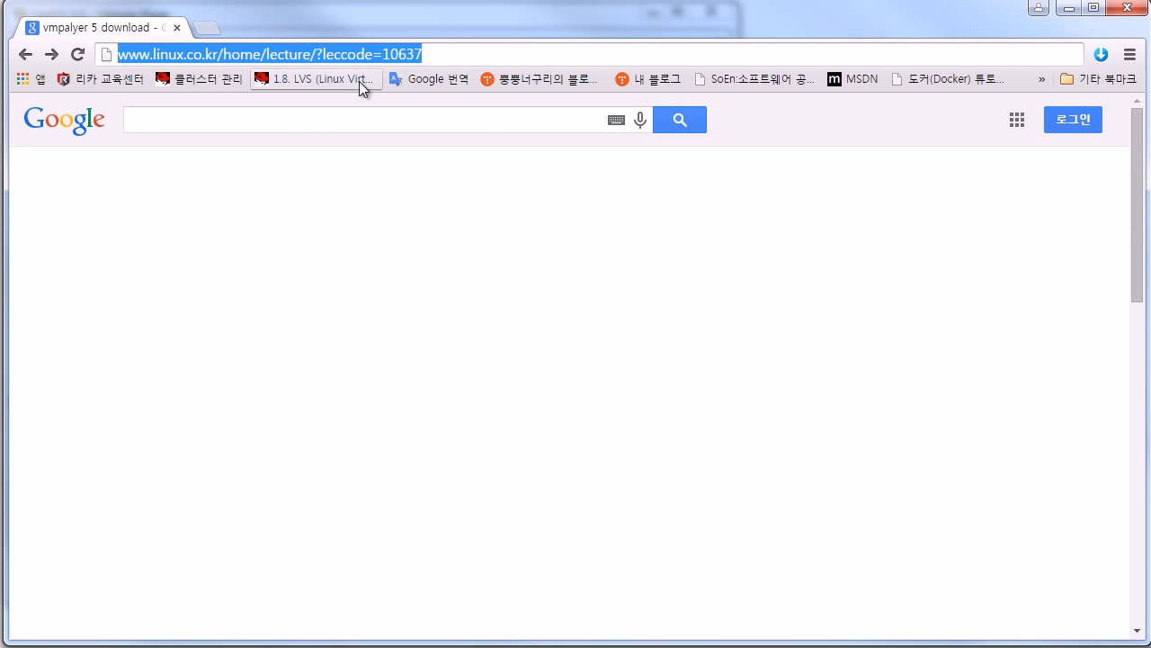
text(www.rekcah)
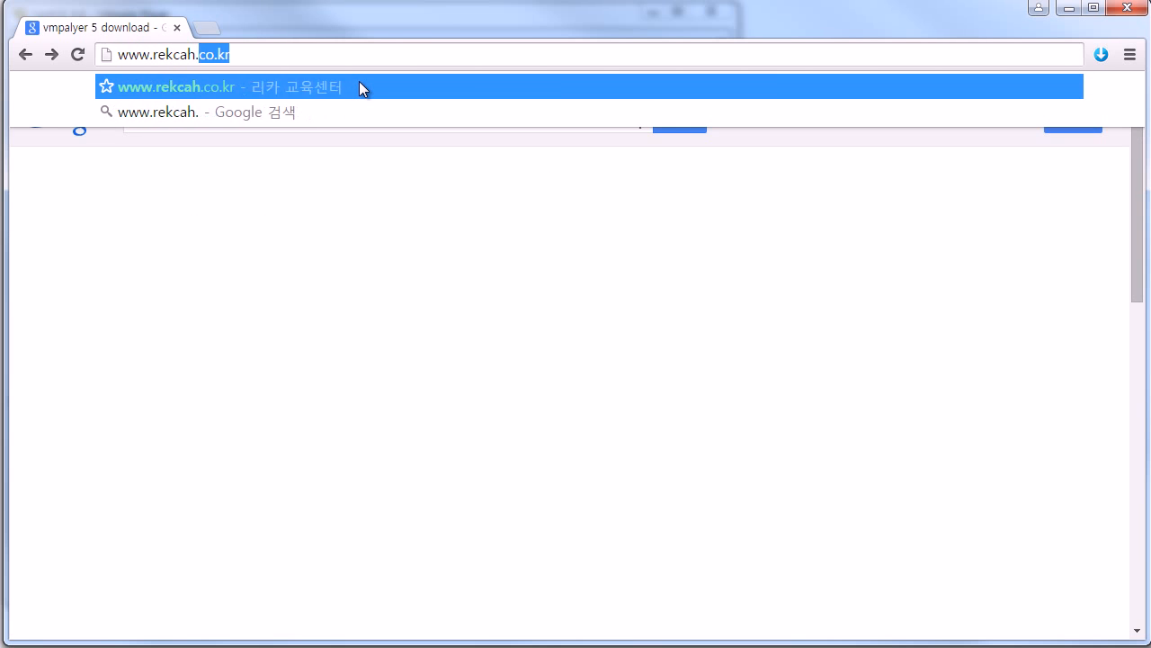
text(.co.kr)
key(Return)
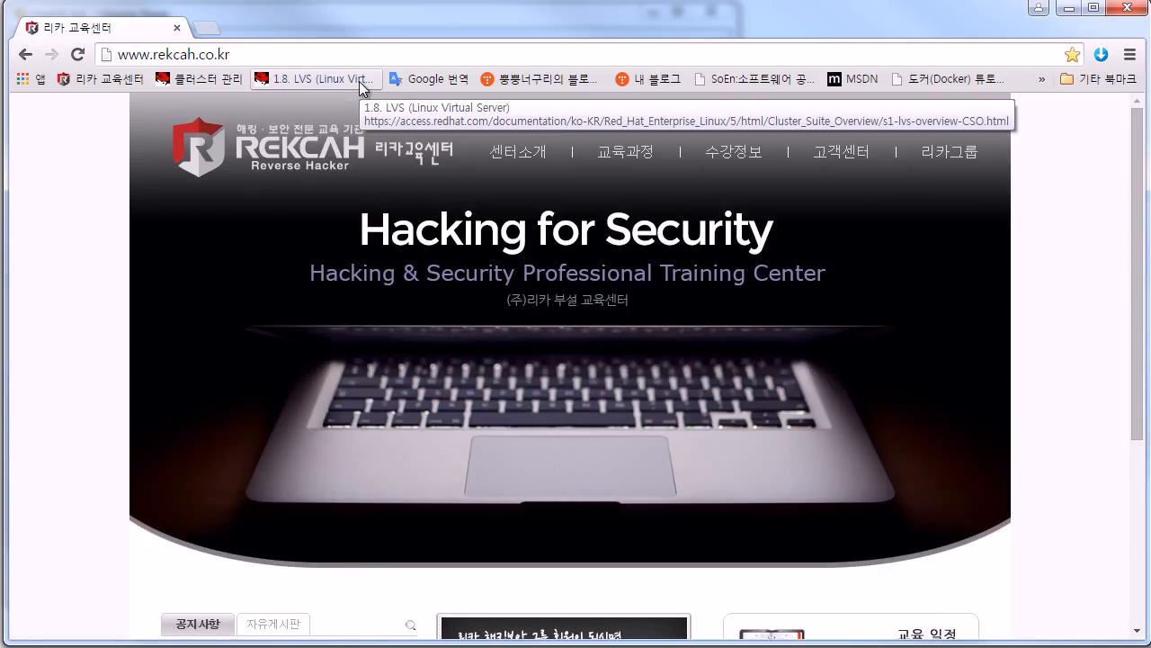
mouse_move(519, 159)
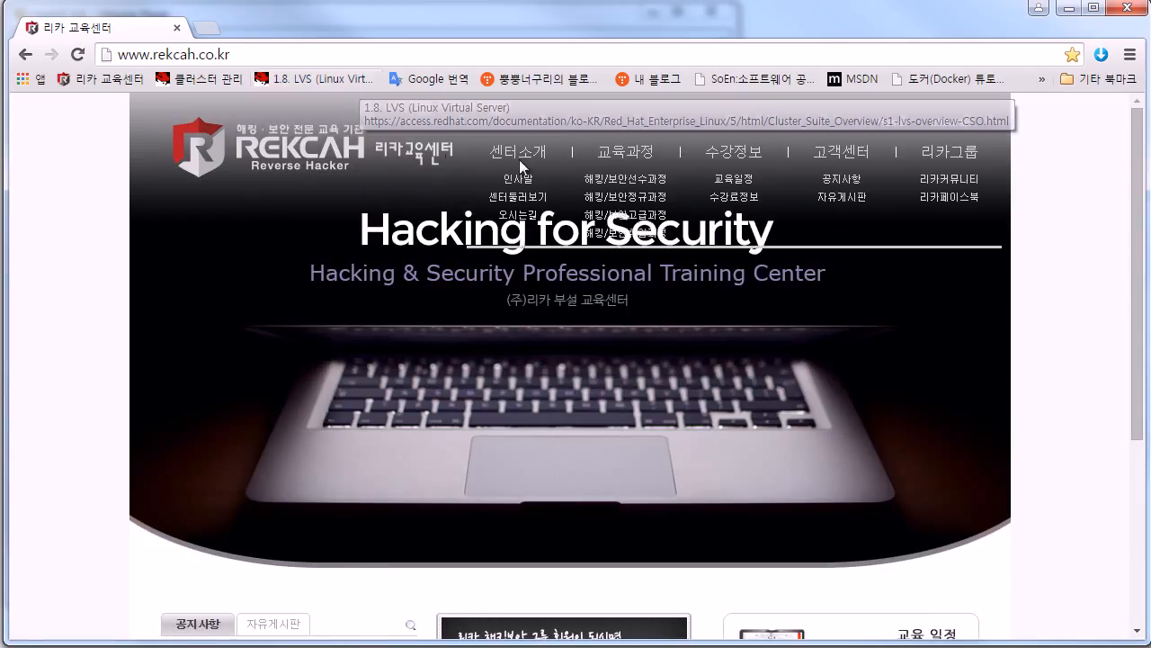
click(851, 198)
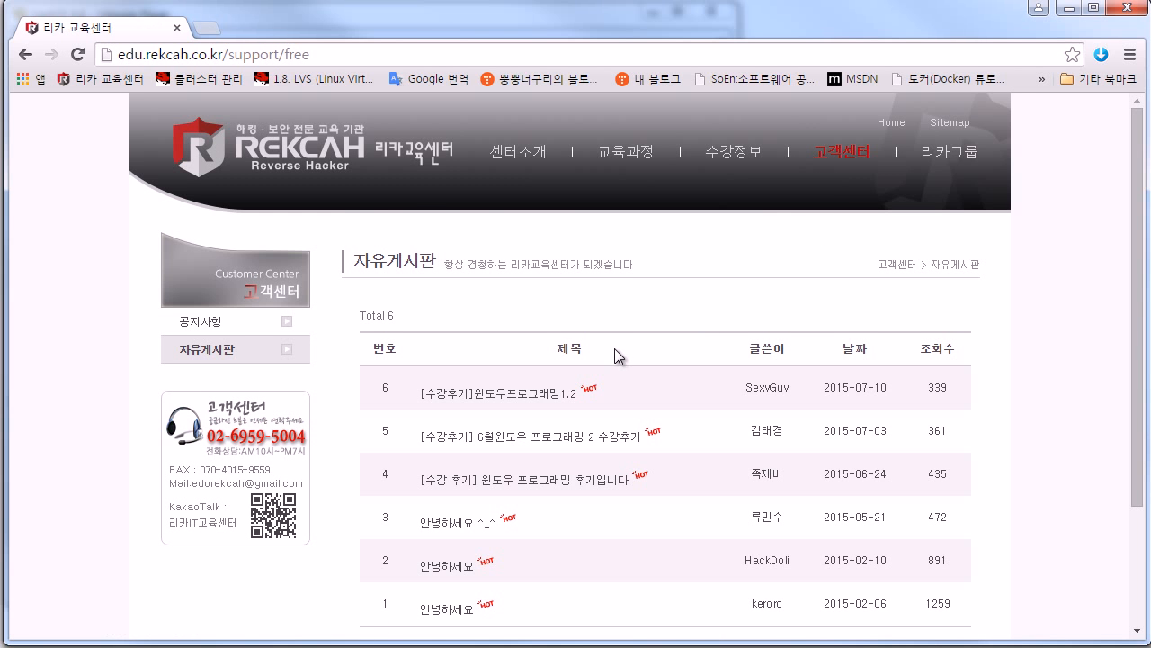
scroll(629, 387, down, 1)
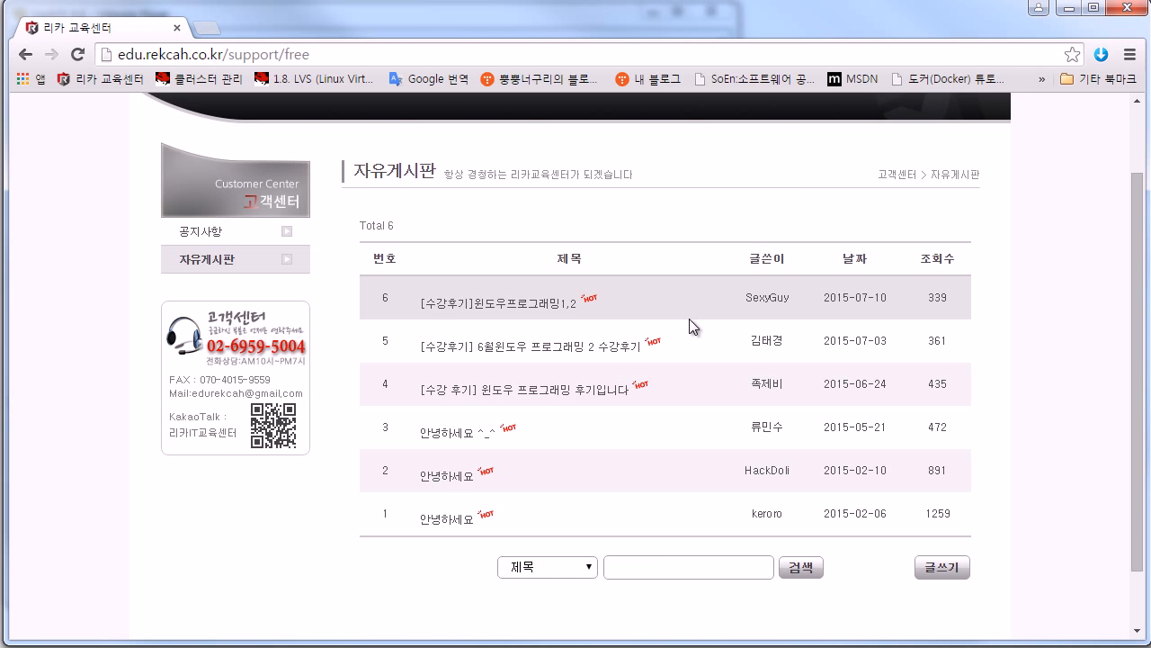
scroll(547, 431, up, 1)
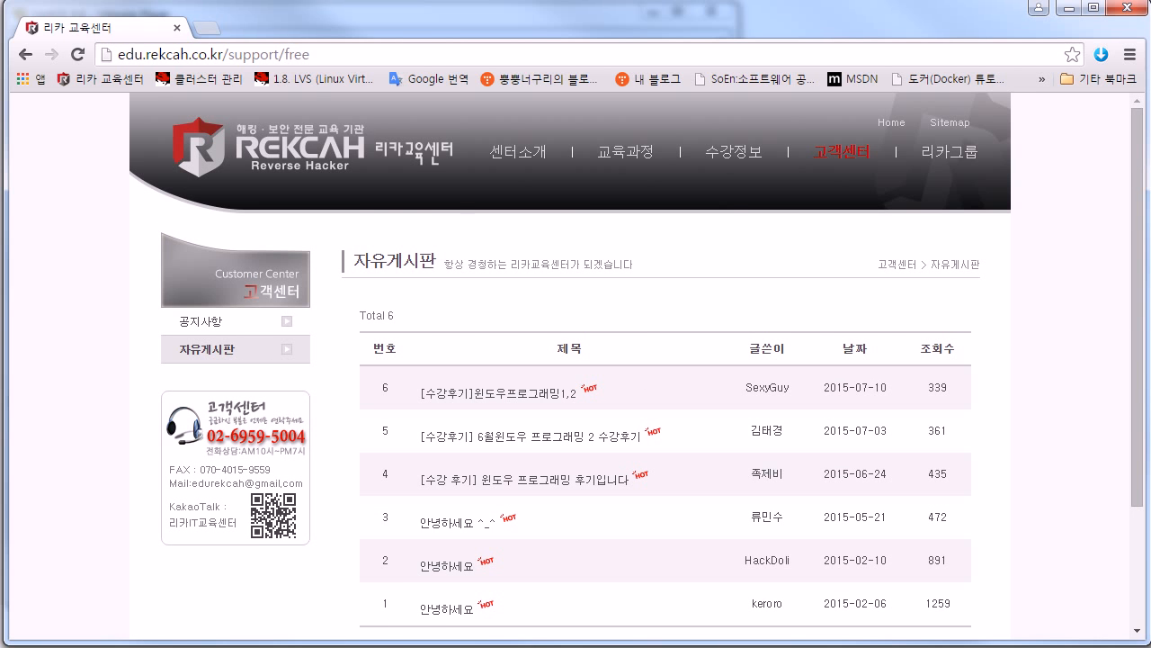
scroll(598, 387, down, 2)
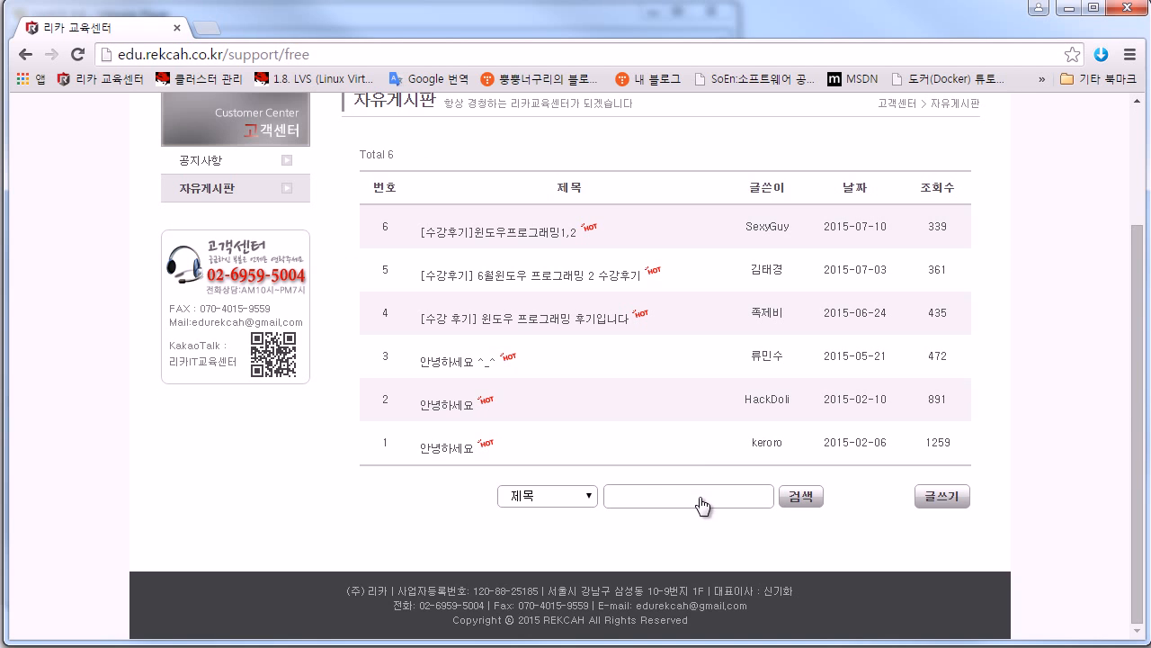
scroll(719, 378, up, 2)
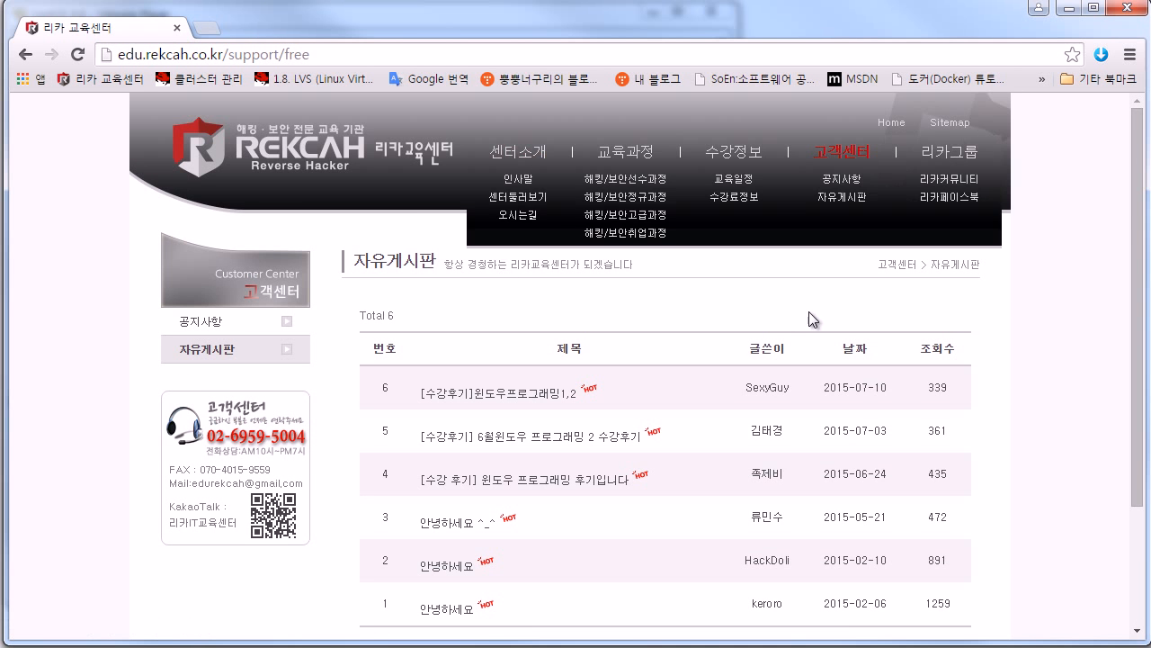
scroll(809, 311, down, 2)
click(934, 501)
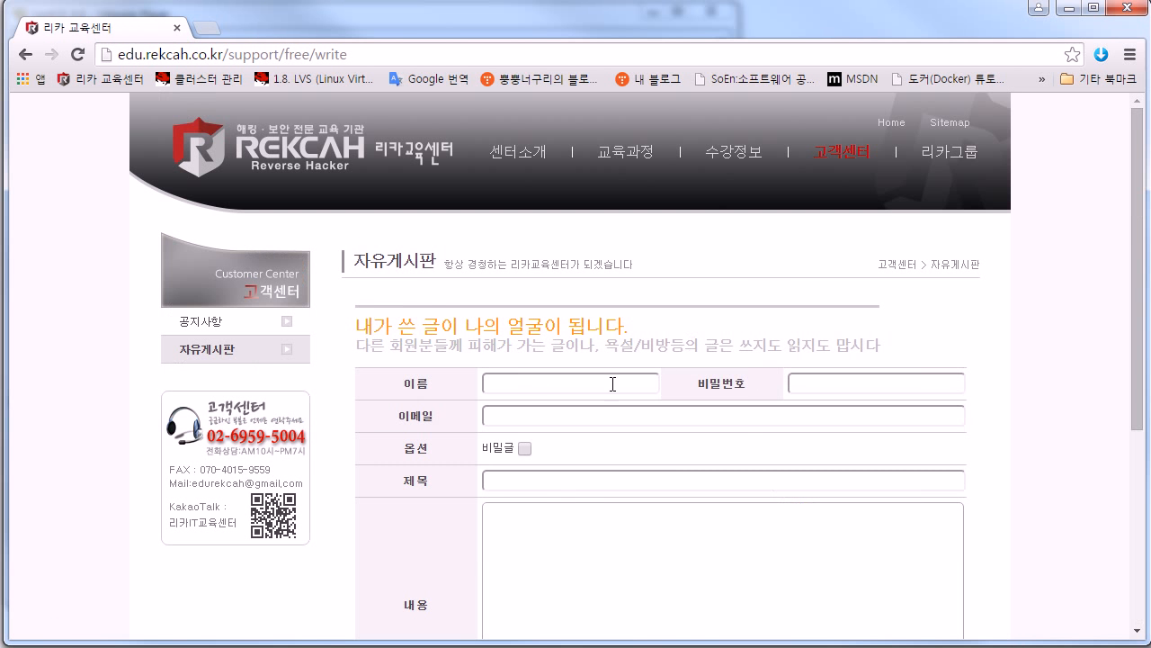
click(593, 389)
click(563, 409)
scroll(535, 467, down, 1)
click(545, 399)
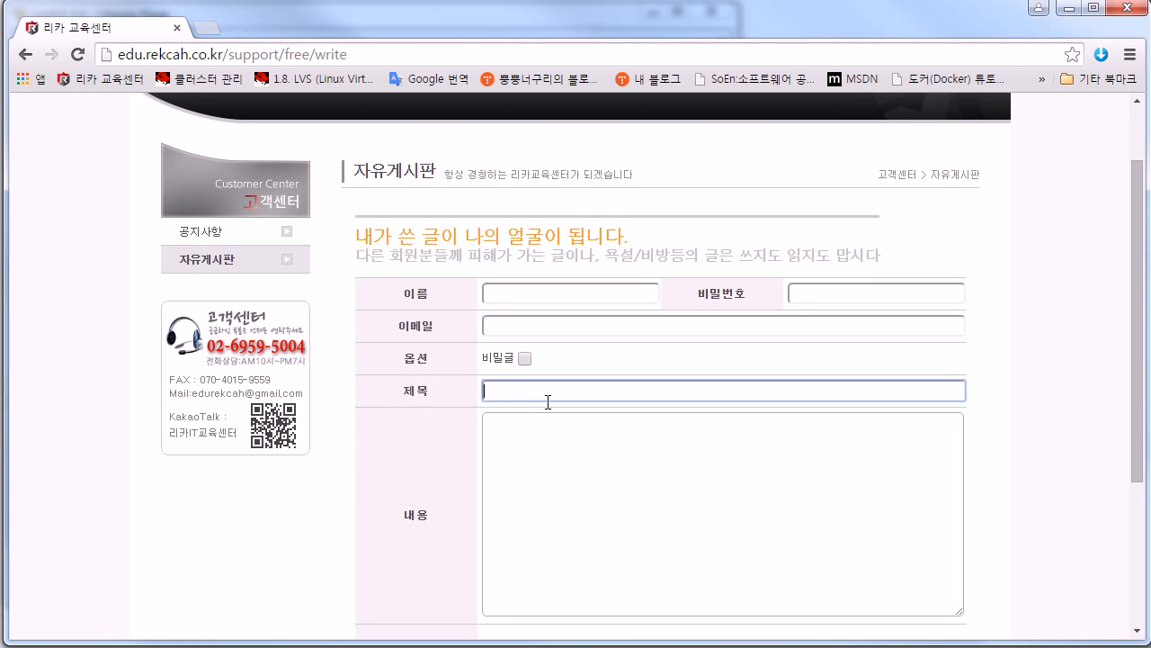
click(558, 462)
scroll(556, 460, down, 2)
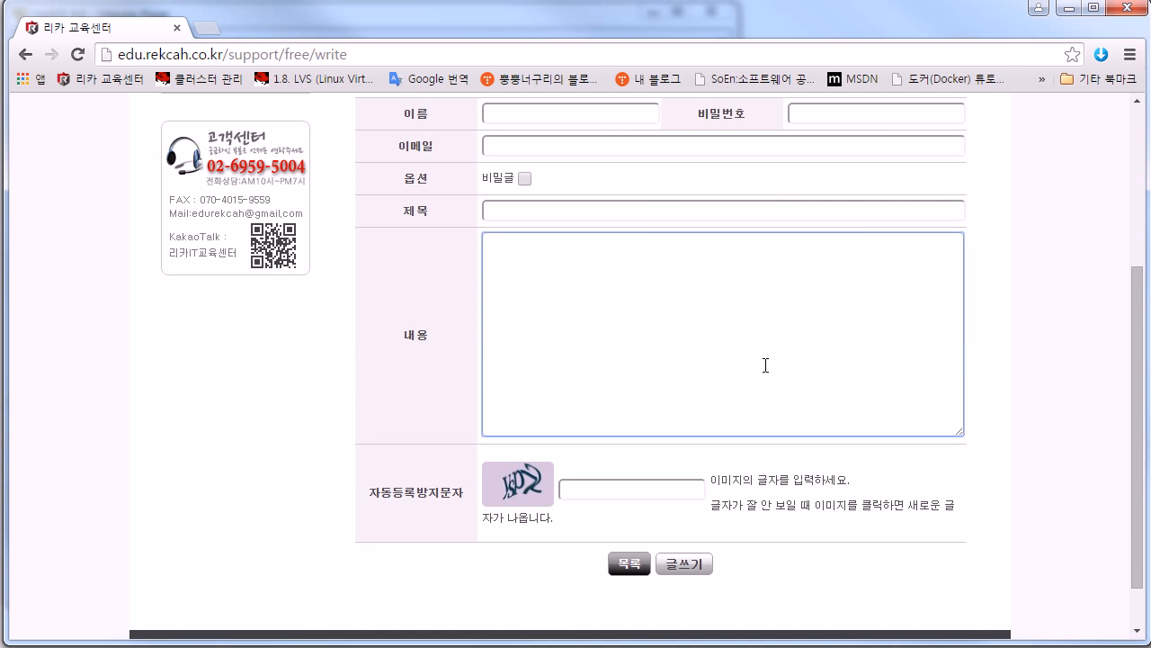
click(25, 54)
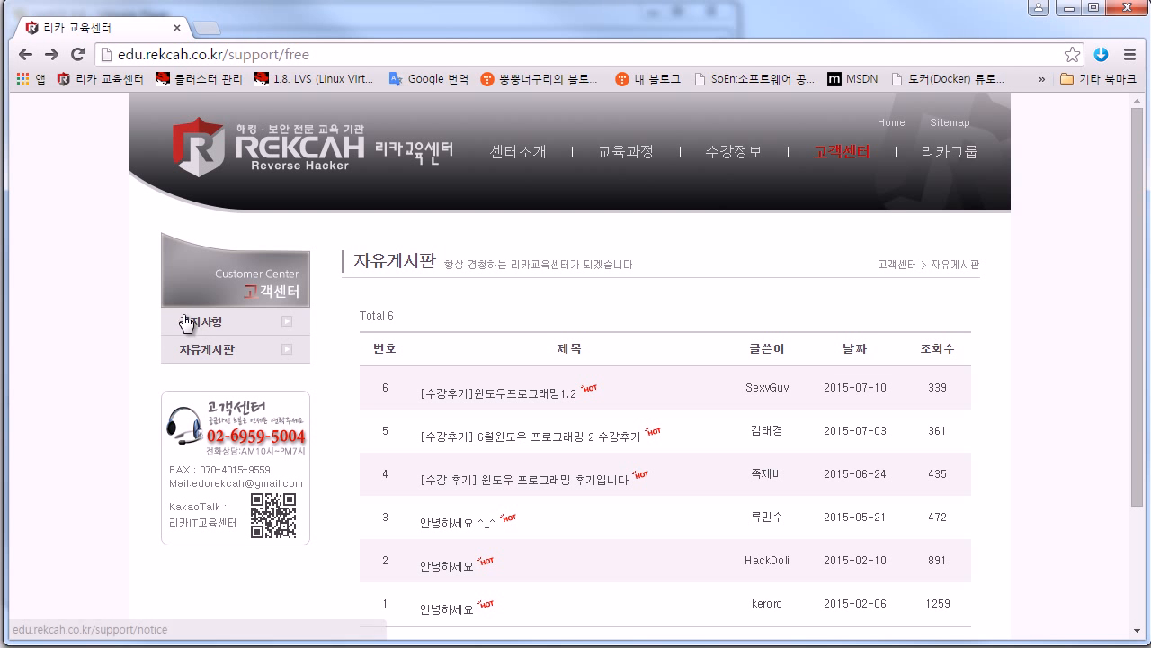
click(25, 56)
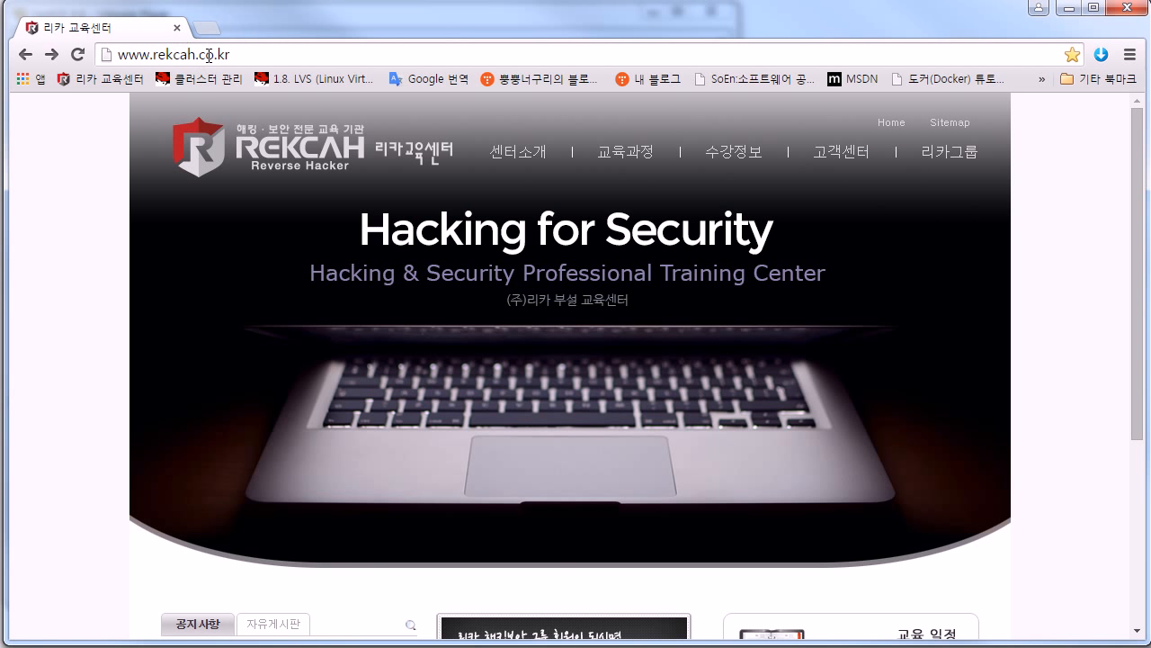
Step: Close Chrome on the REKCAH page, bringing back the CentOS installer at 587 of 1120 packages
mouse_move(687, 229)
scroll(840, 206, down, 2)
scroll(666, 219, up, 2)
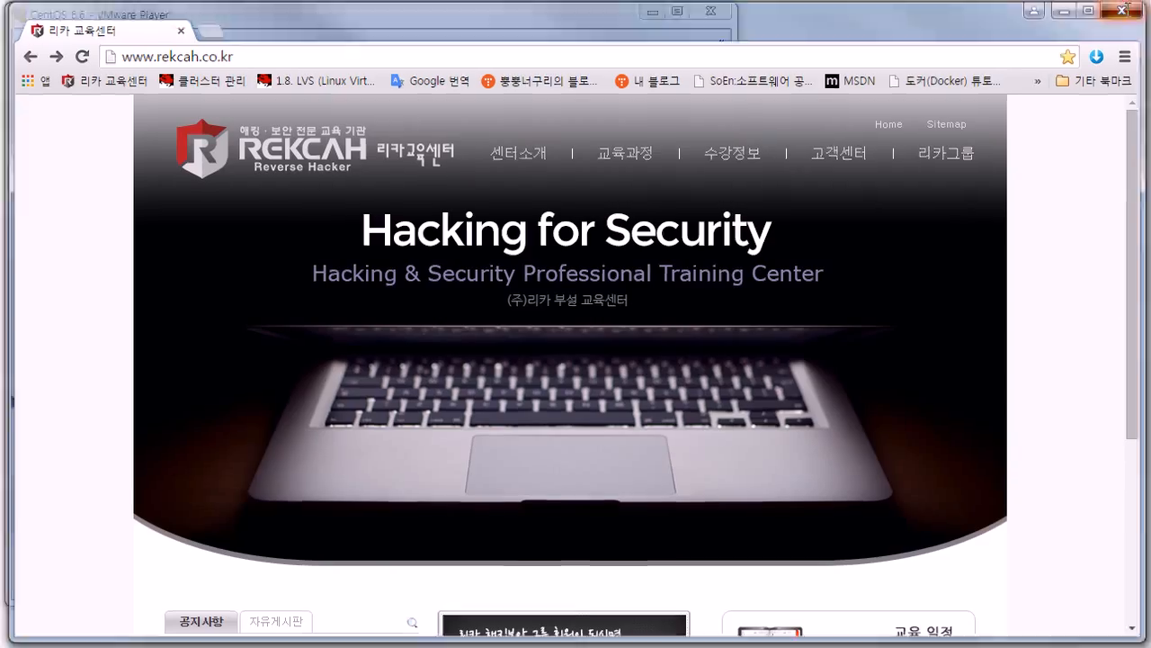
click(1127, 11)
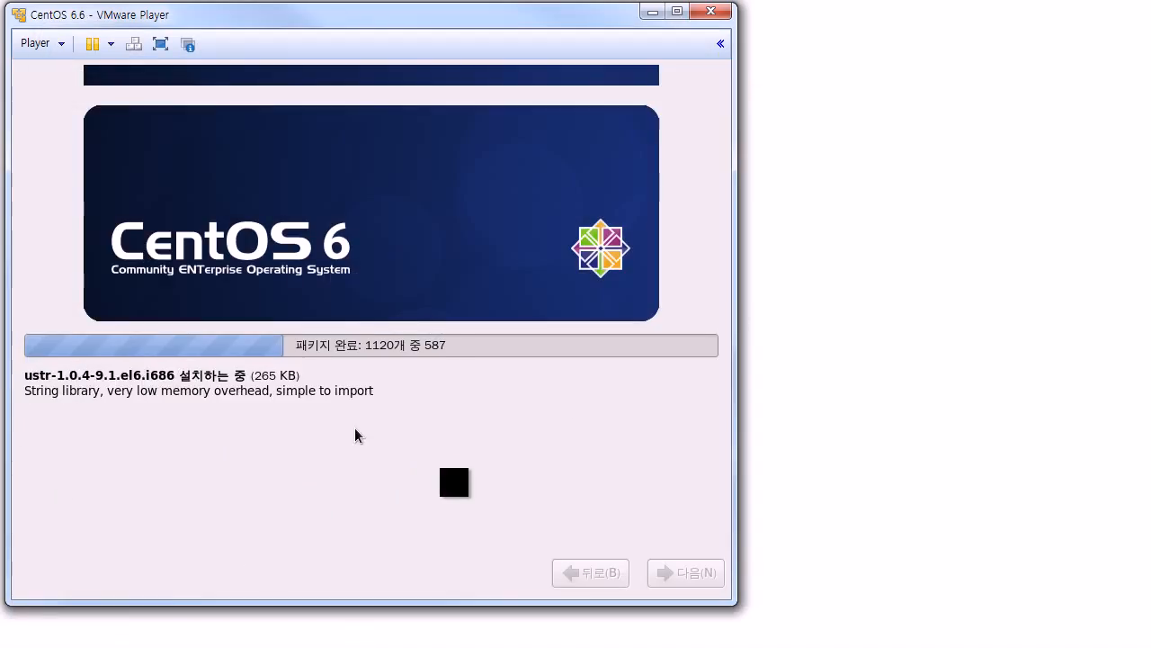
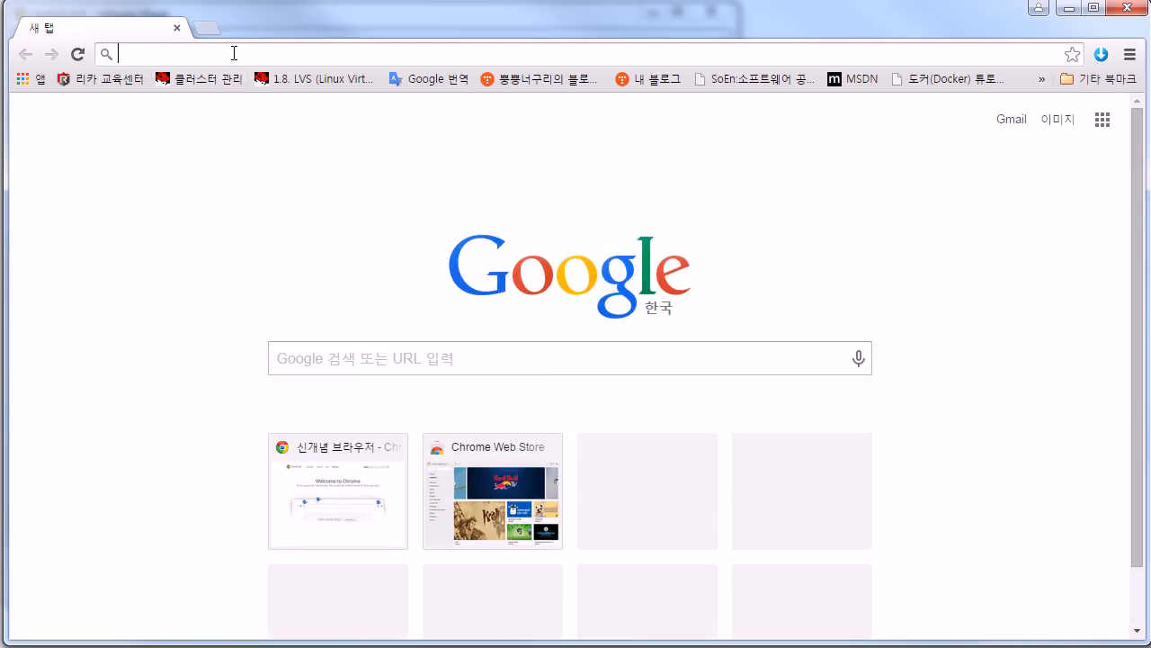
Step: Load brat.tistory.com in Chrome by entering 'brat.tis' without the autocompleted suggestion
text(brat)
key(Delete)
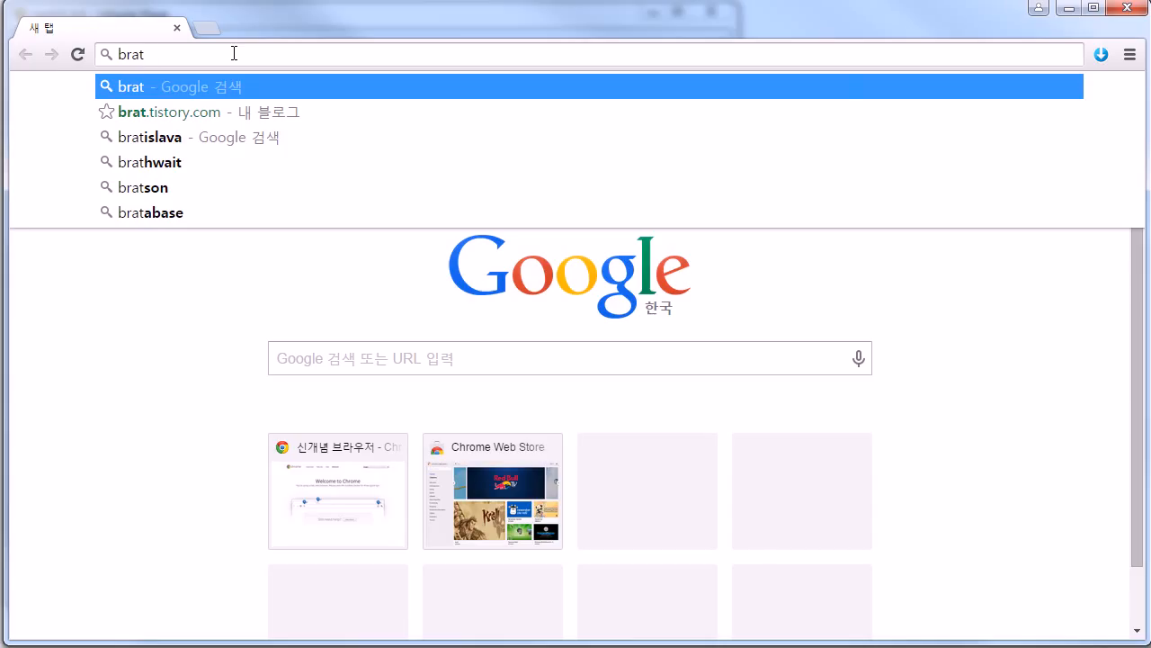
text(.tis)
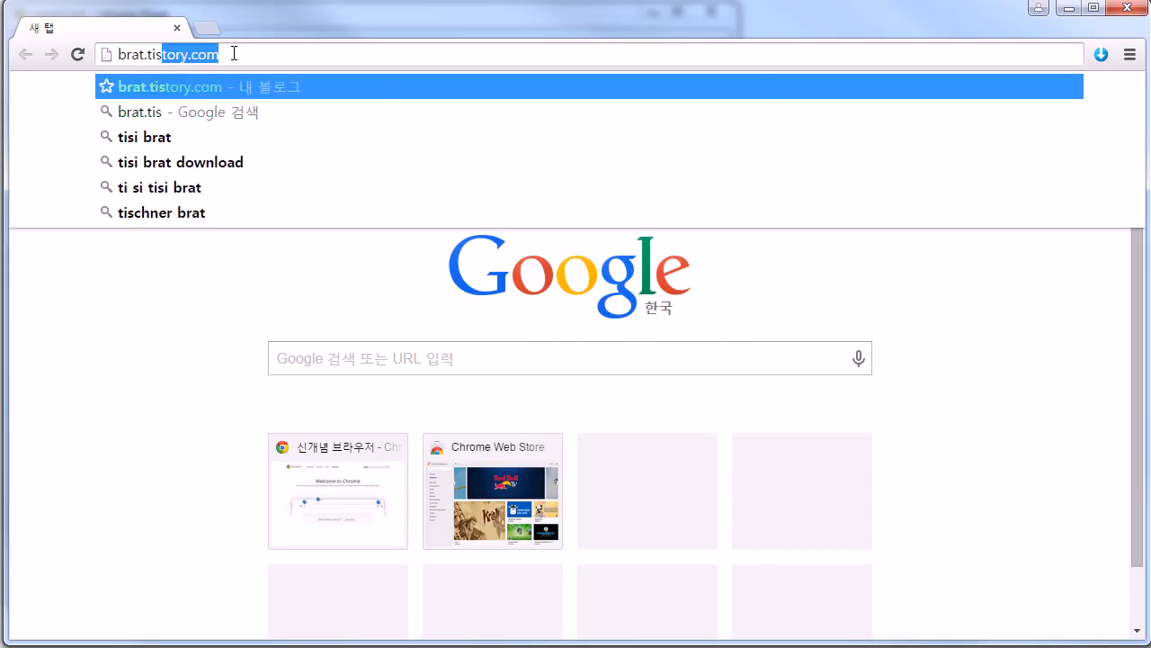
key(Return)
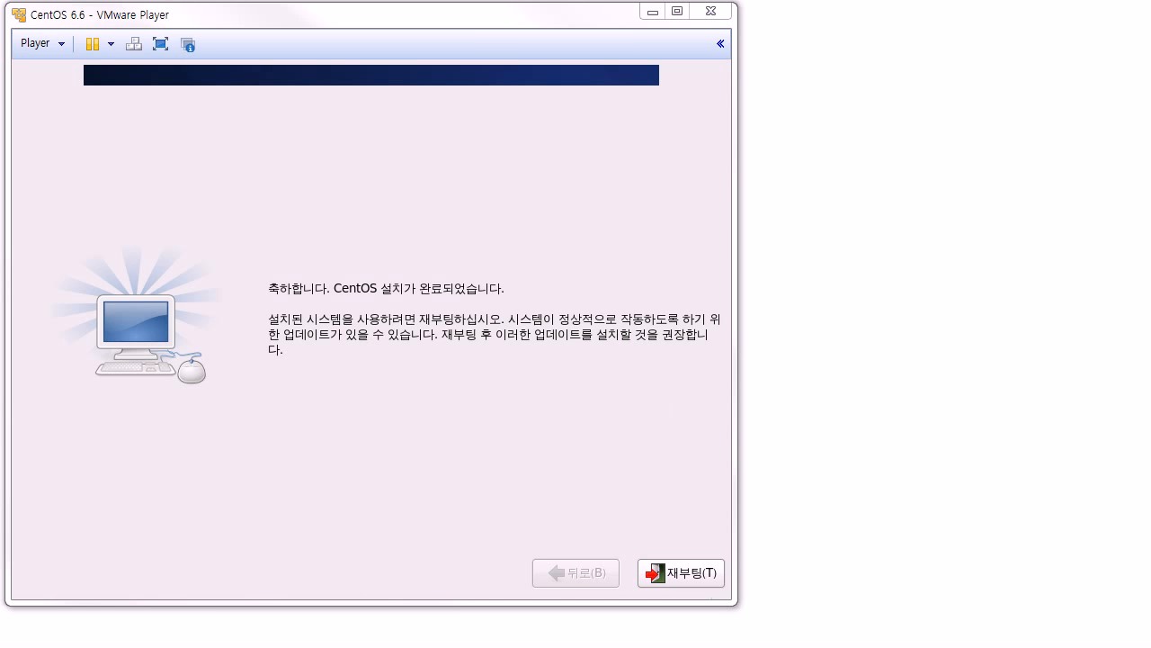
Step: Reboot the freshly installed CentOS 6.6 from the installation-complete screen
click(573, 417)
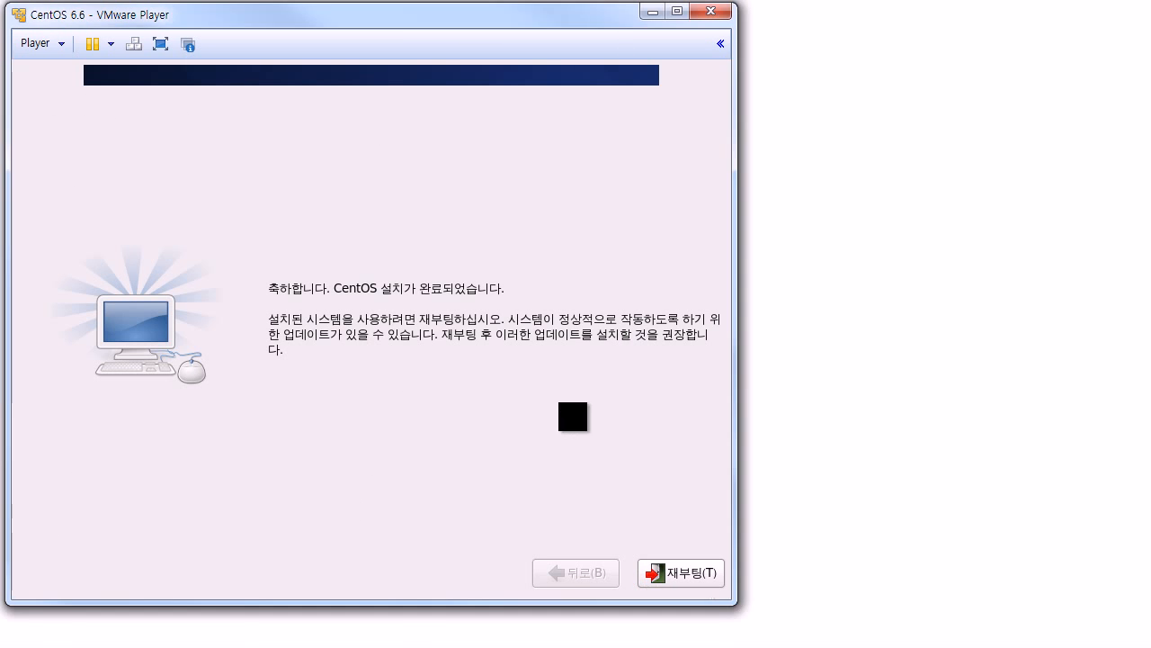
click(699, 573)
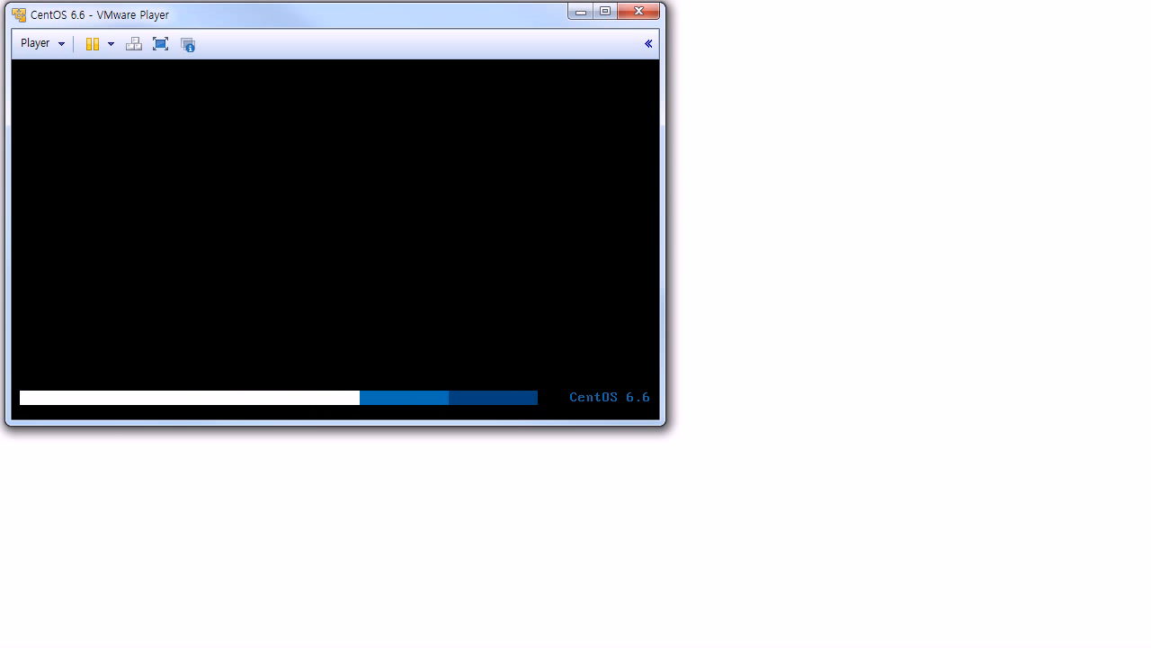
Step: Open E:\centOS 6.6 in Explorer, select all its VM files, then minimize the window
key(super+e)
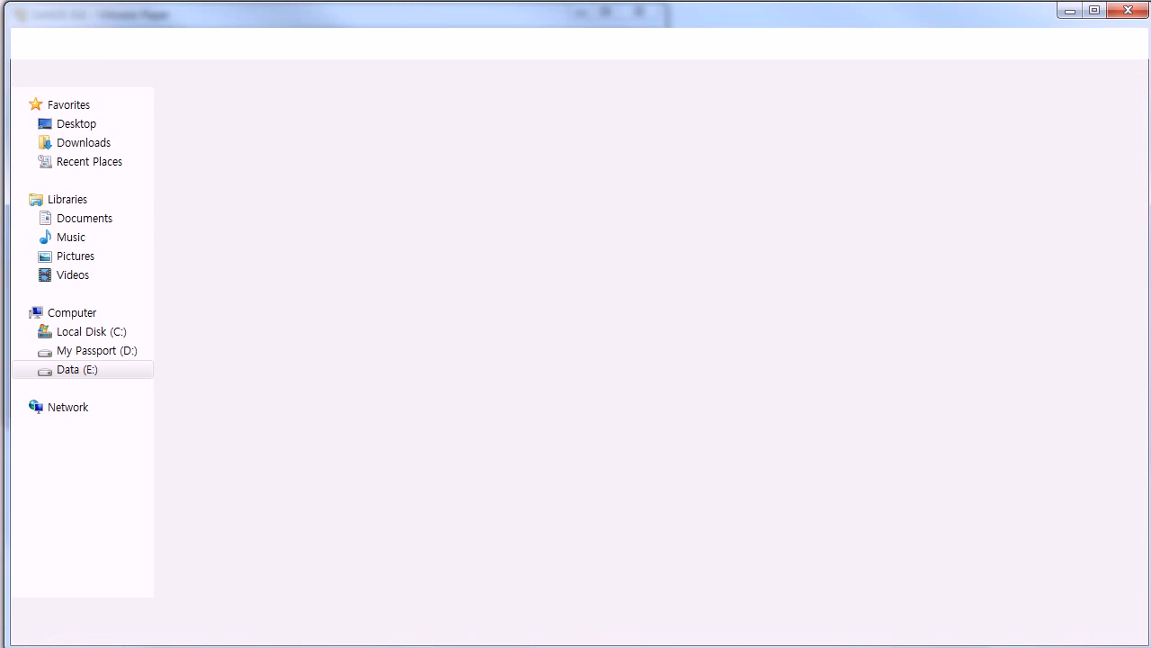
drag(358, 380, 260, 84)
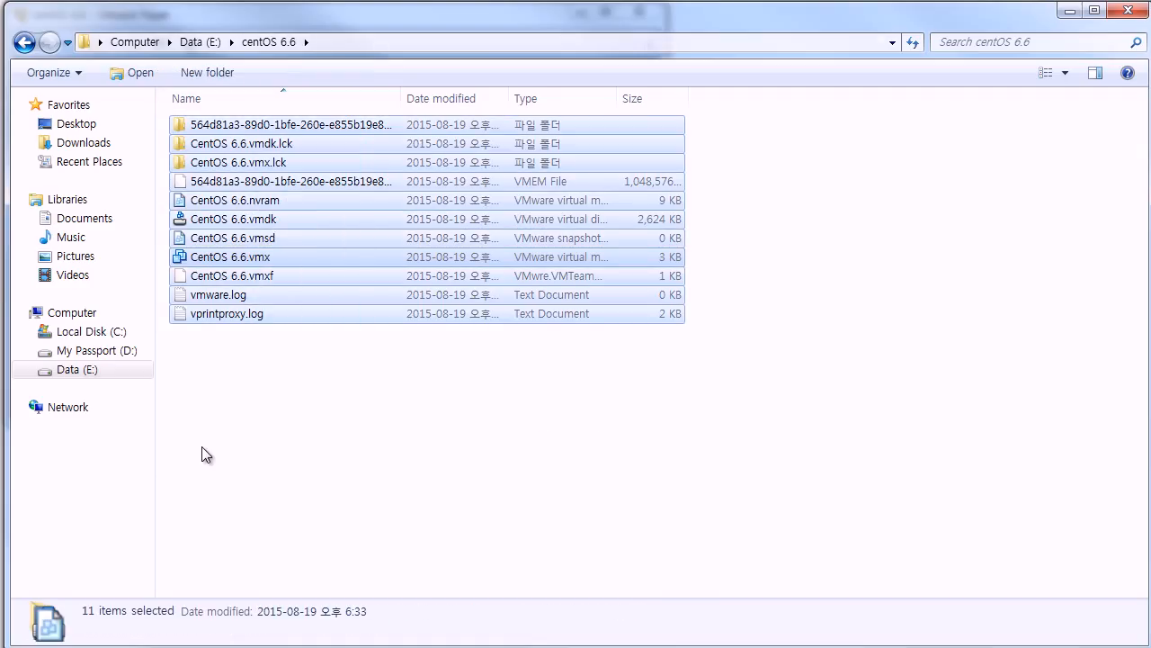
click(1070, 10)
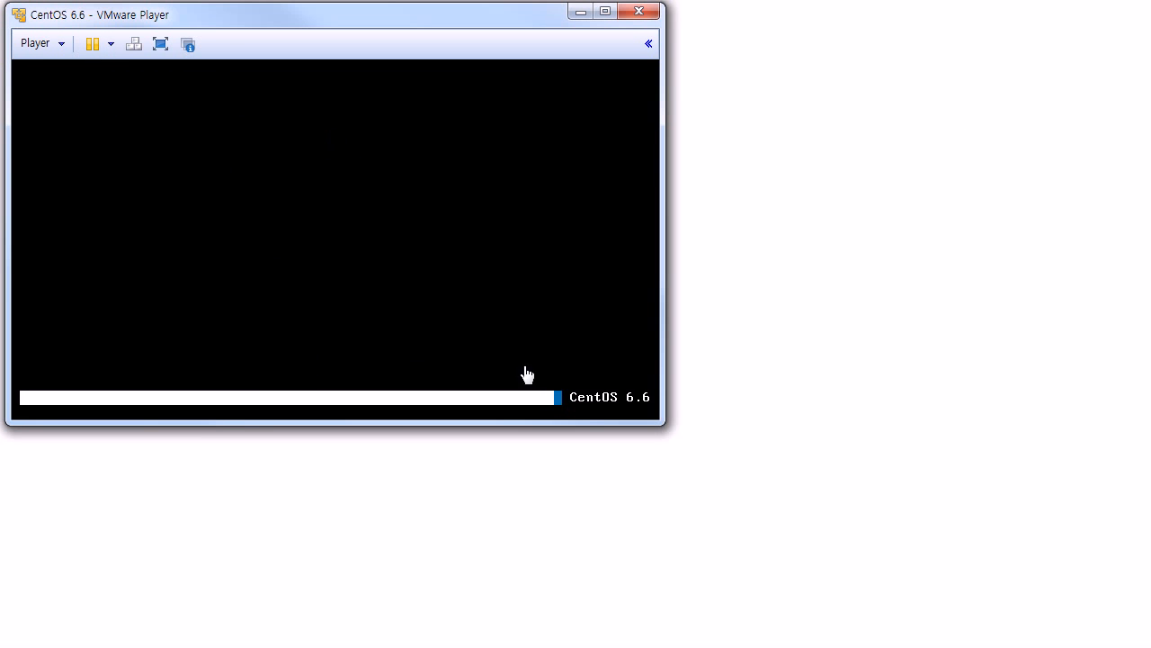
Step: Reset the CentOS virtual machine from the power options dropdown
click(111, 45)
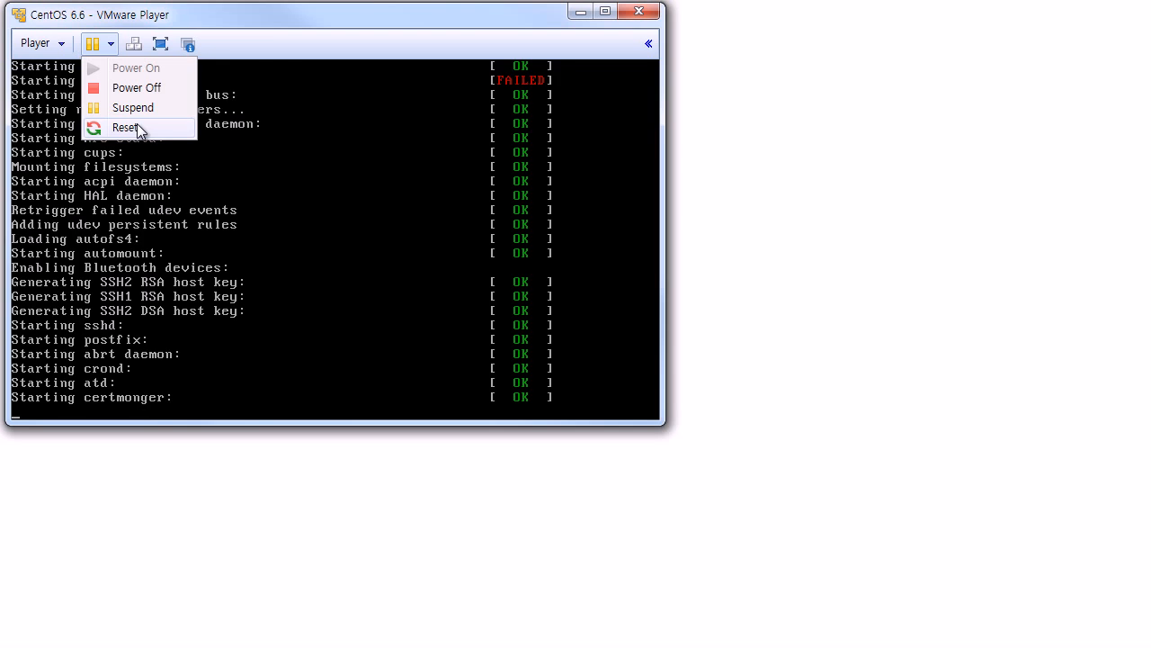
double_click(302, 29)
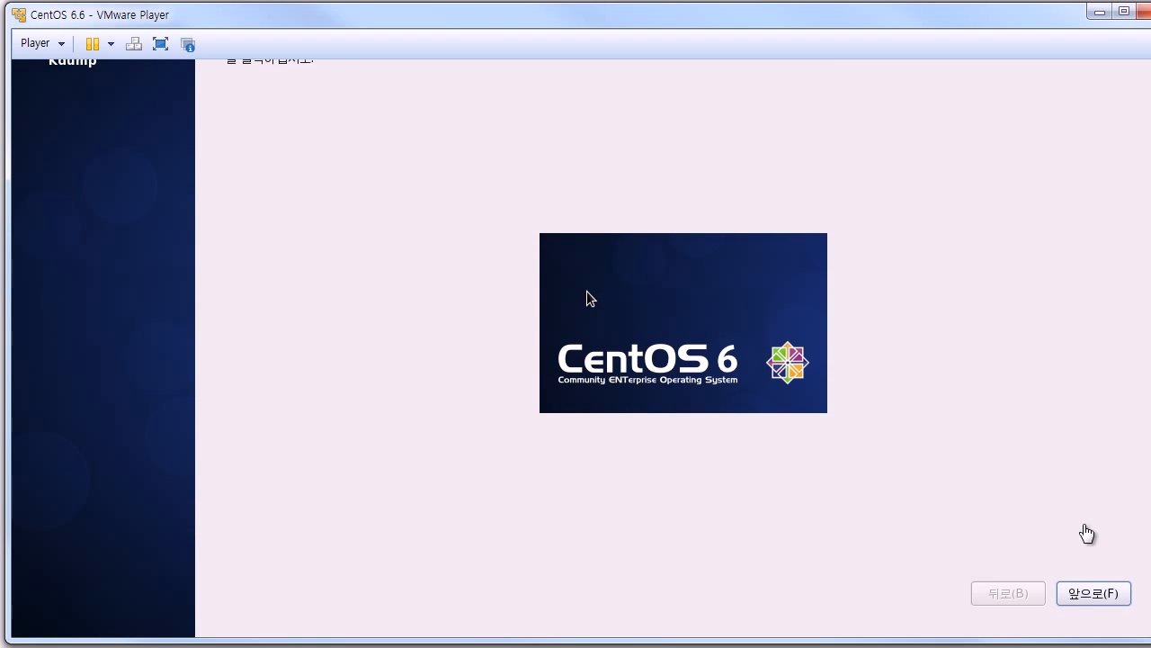
Step: Pass the welcome and licence pages and confirm continuing without a user account
click(1092, 592)
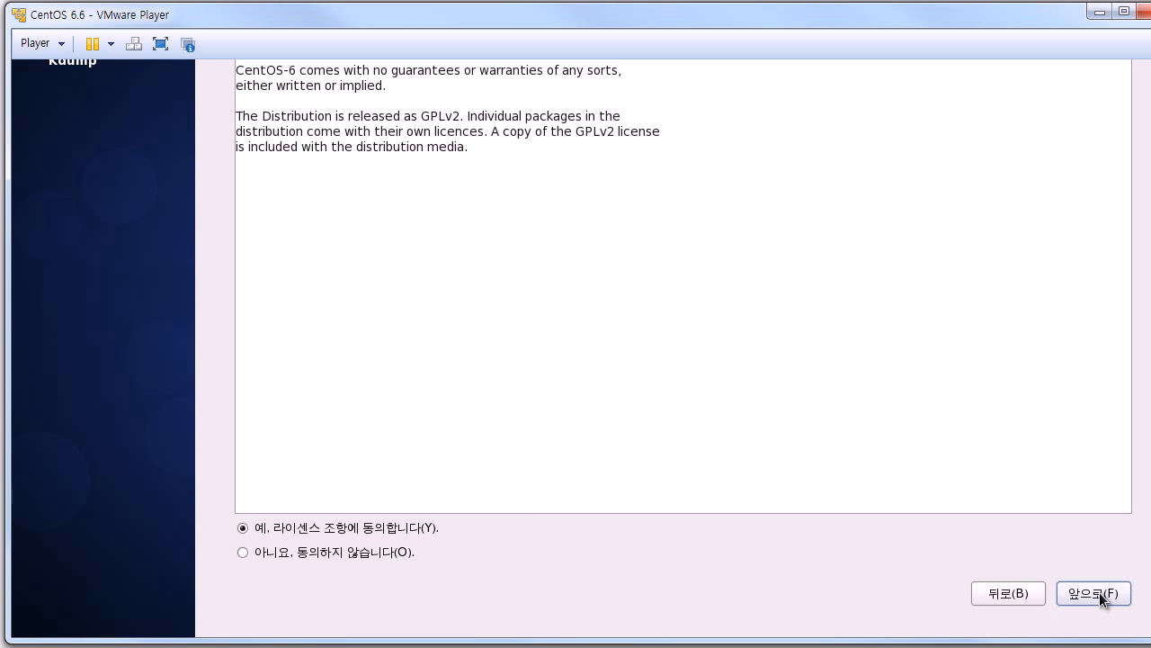
click(1094, 593)
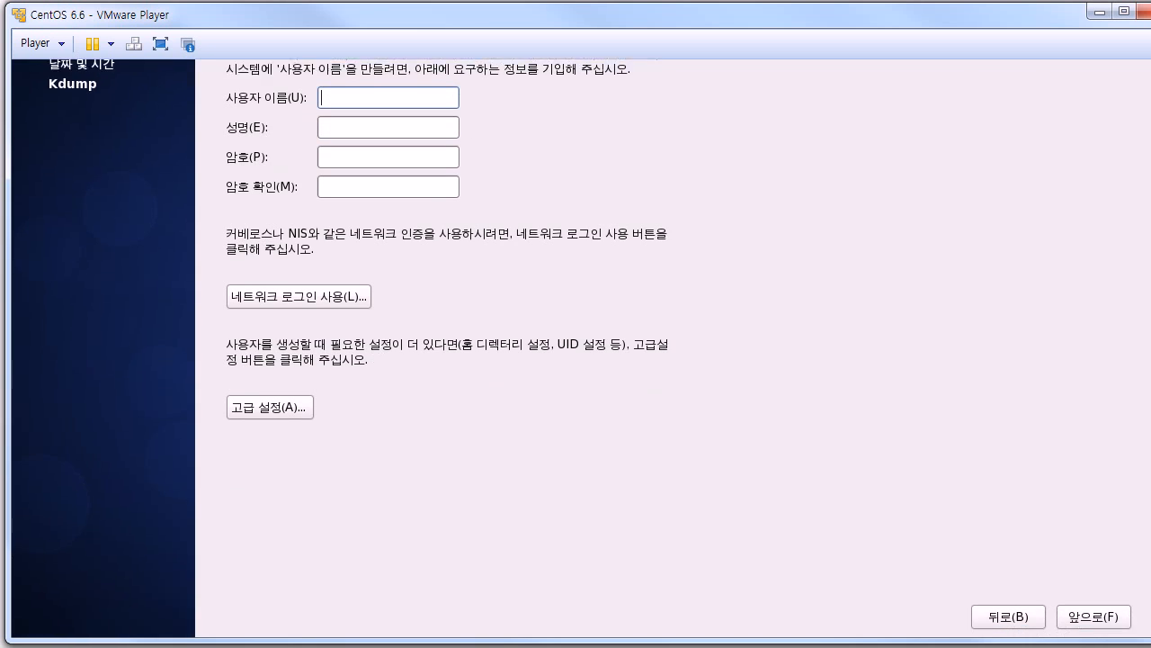
click(1095, 594)
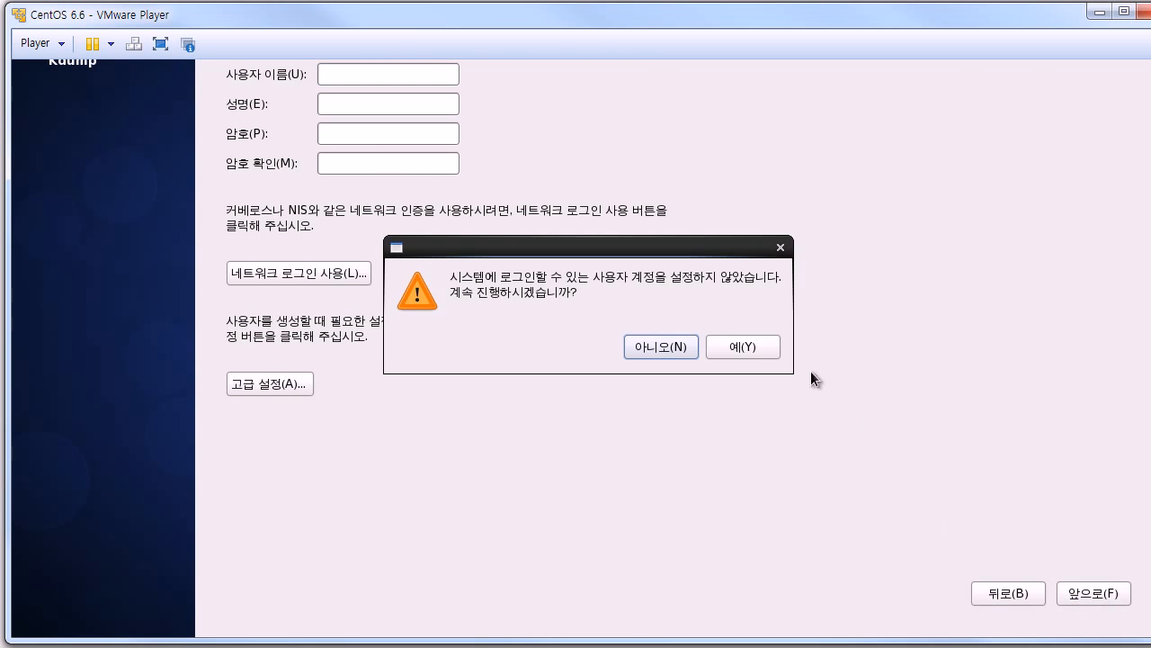
click(752, 351)
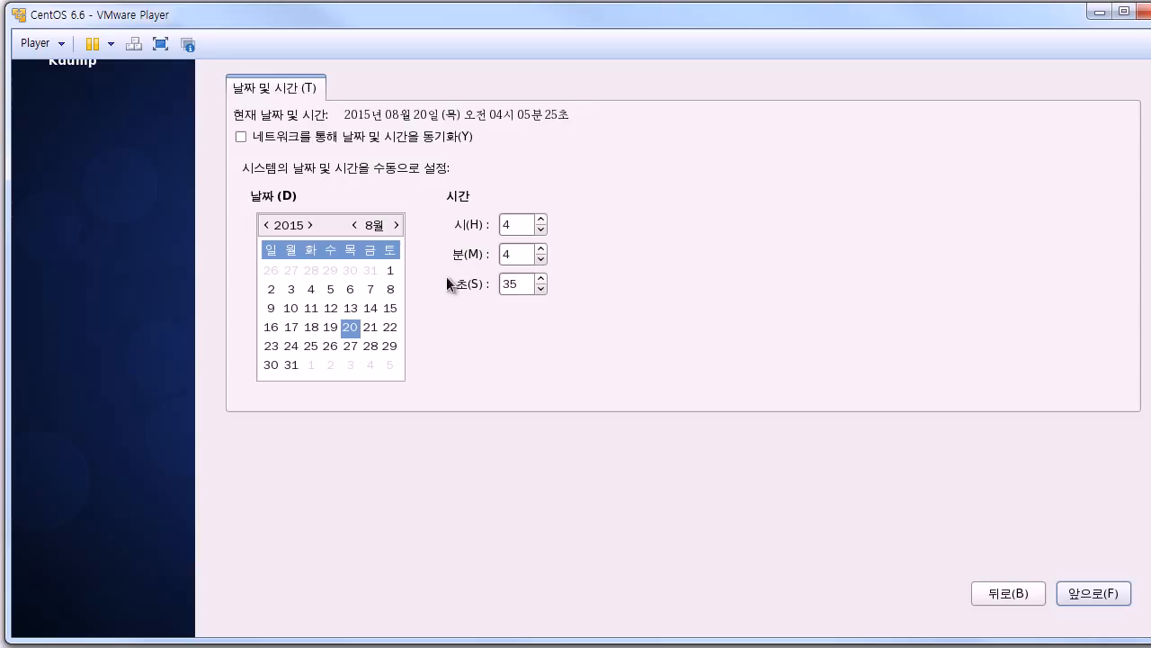
Step: Set the clock hour to 7 and the date to 19 August 2015
double_click(509, 224)
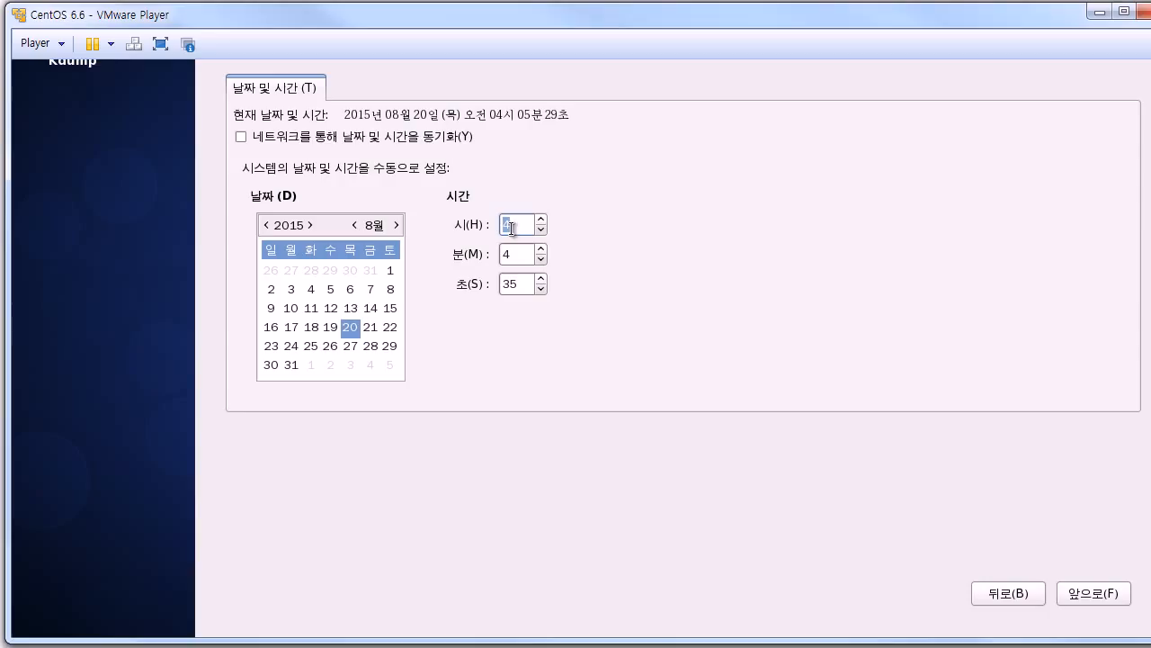
text(4)
key(BackSpace)
text(7)
click(515, 252)
click(330, 328)
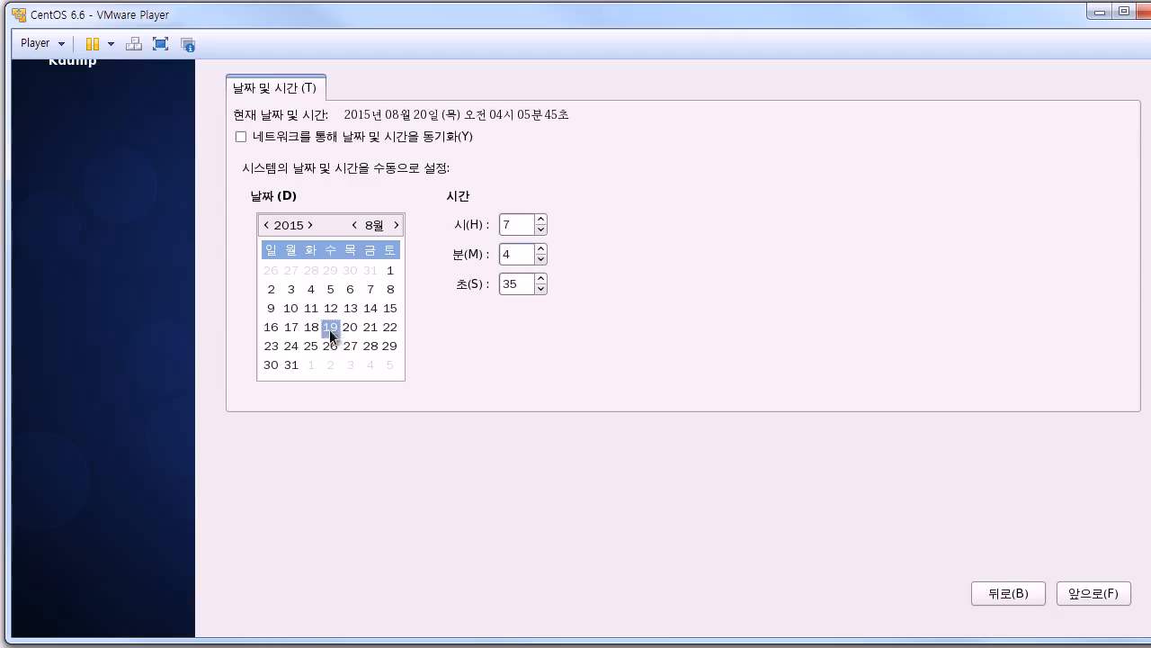
Step: Finish first-boot setup with kdump left disabled, letting the system restart
click(1085, 599)
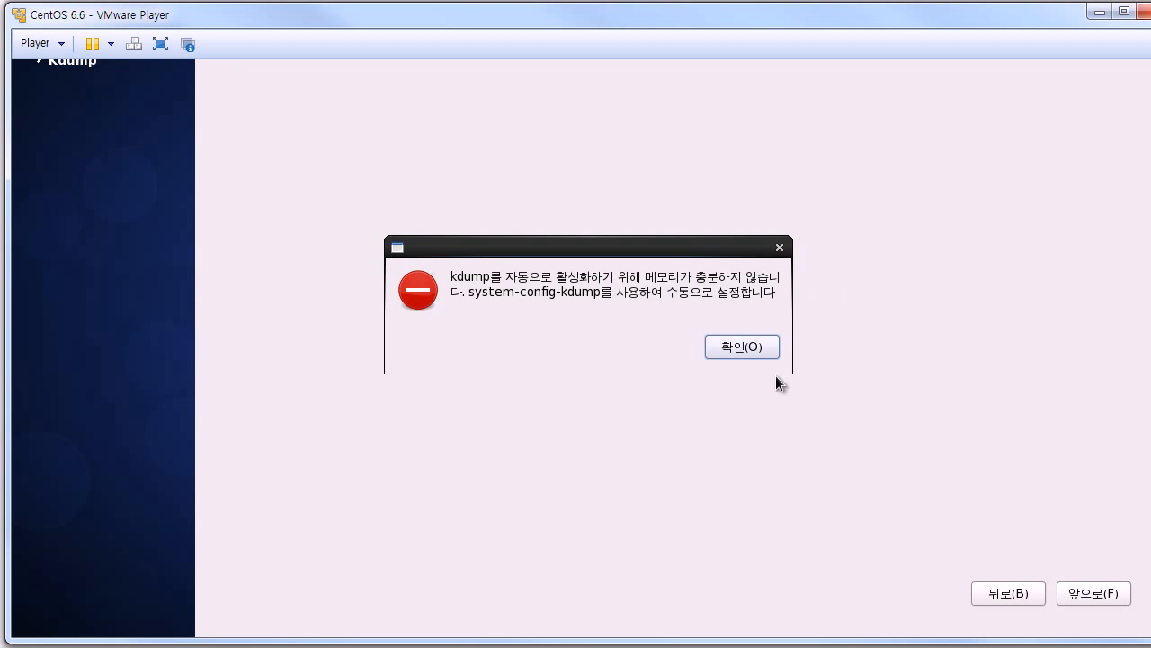
click(730, 347)
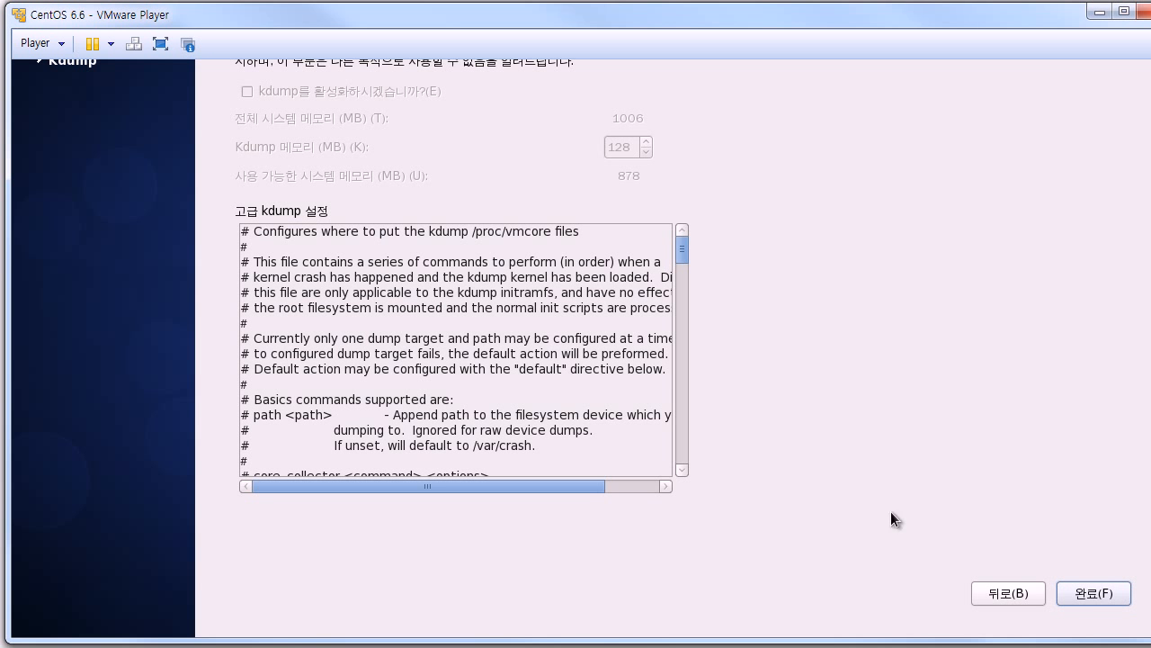
click(1084, 594)
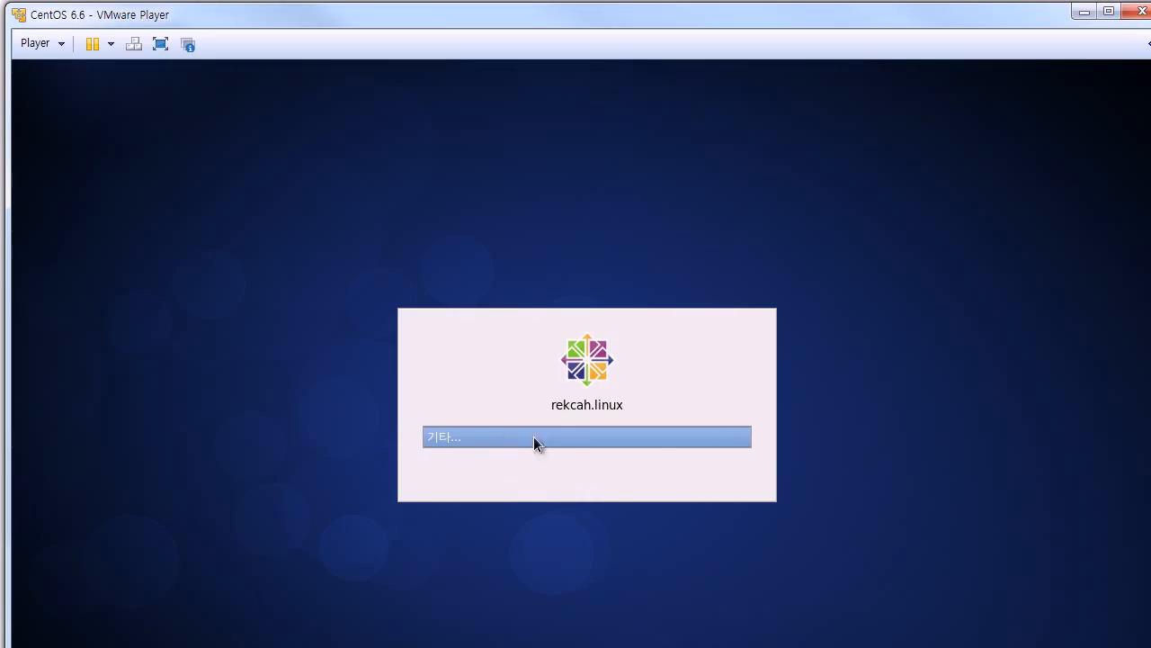
Step: Log in as the unlisted user 'root' with the root password
click(560, 437)
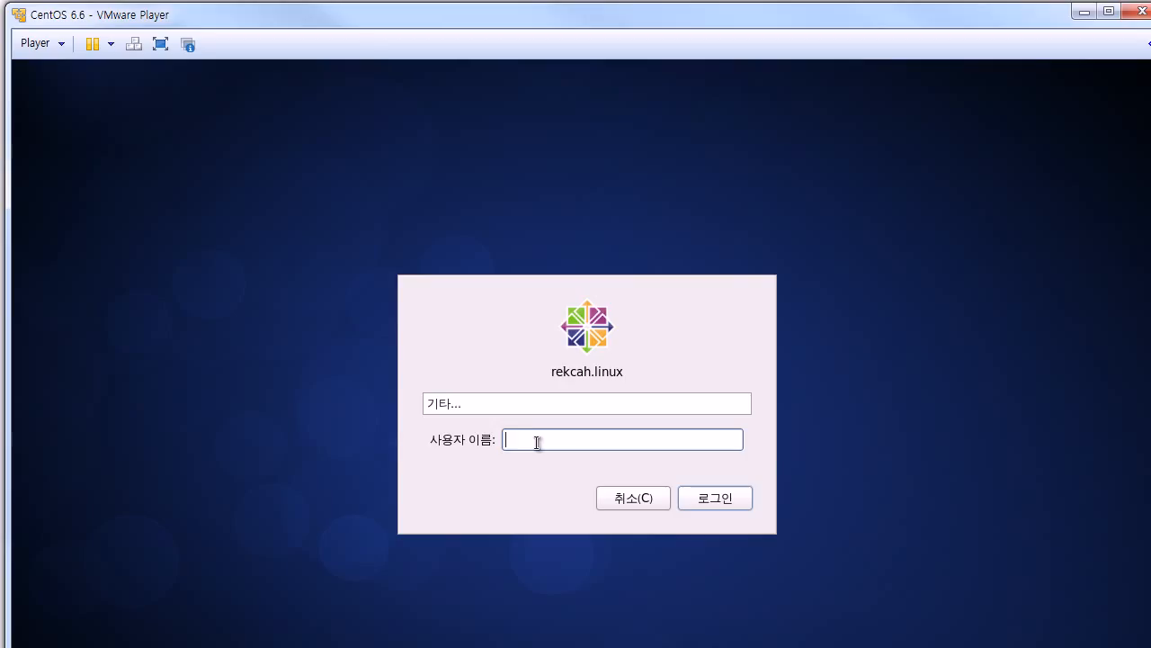
text(root)
click(721, 502)
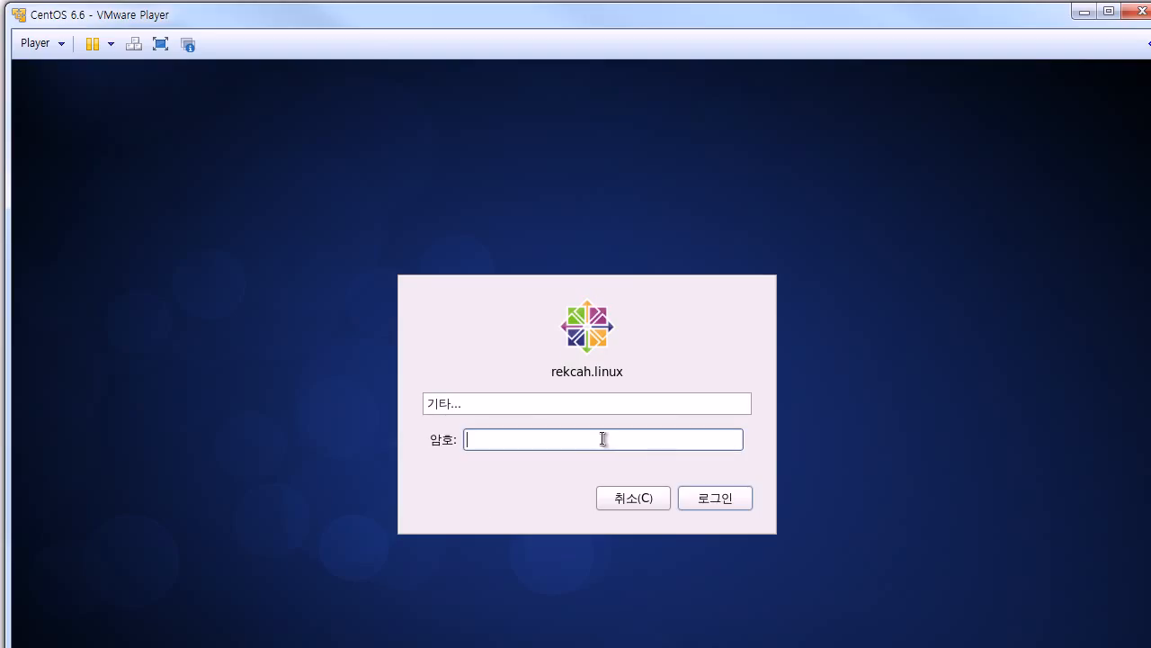
text(******)
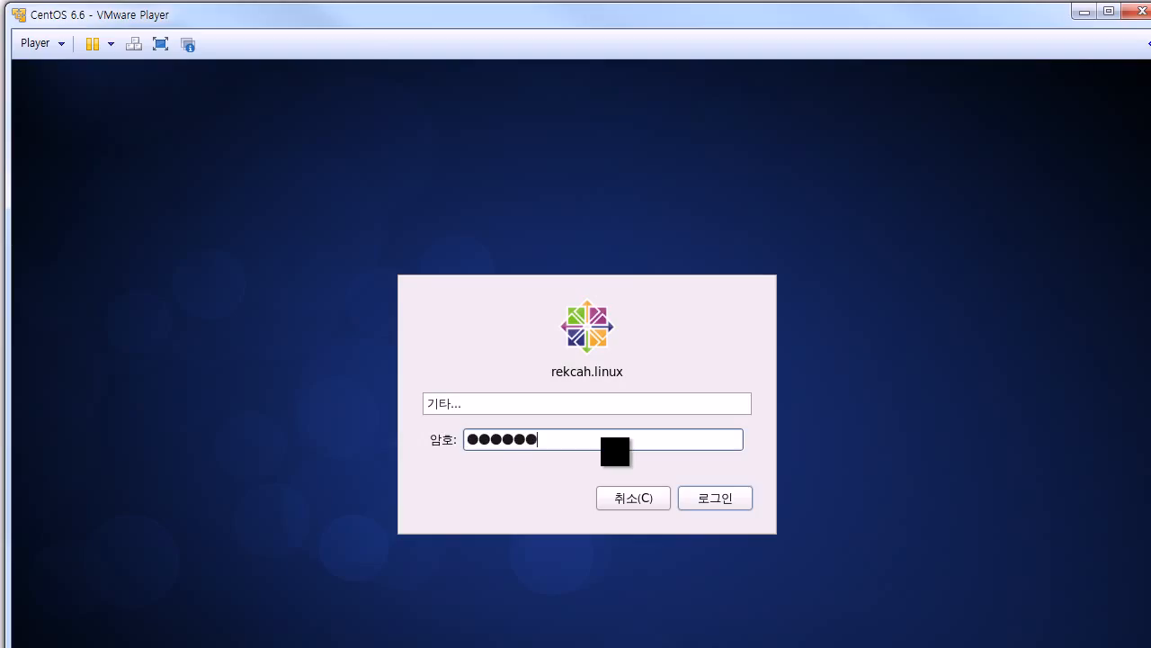
click(720, 500)
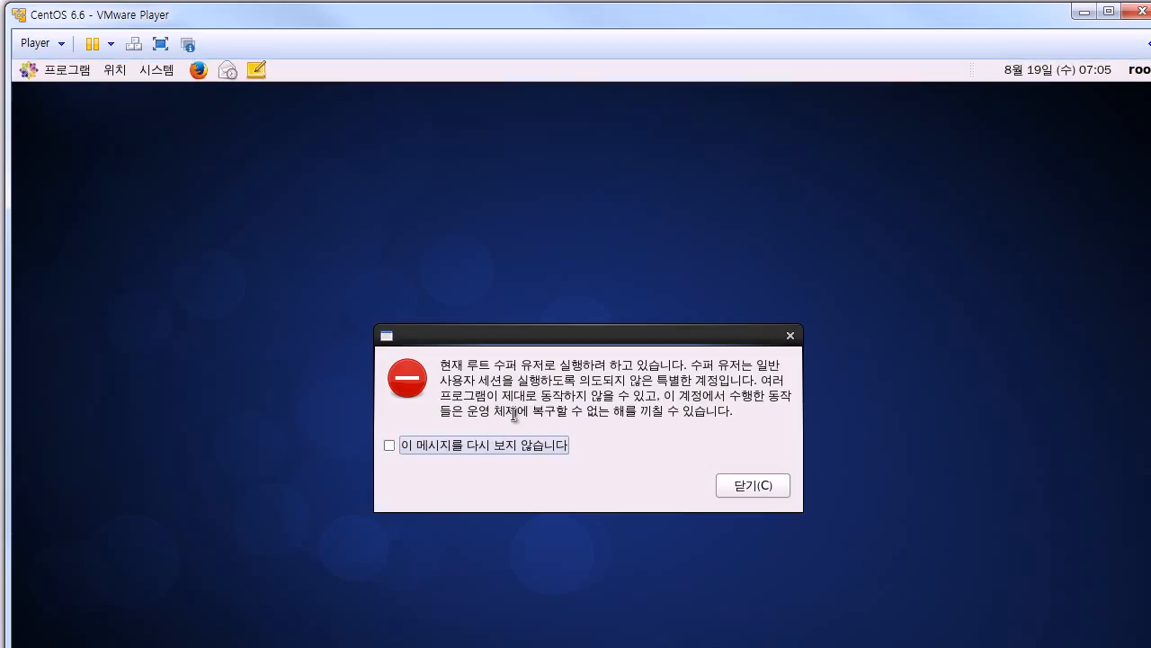
Step: Close the superuser warning permanently, then point out the Computer, root home and Trash icons
click(463, 444)
click(765, 485)
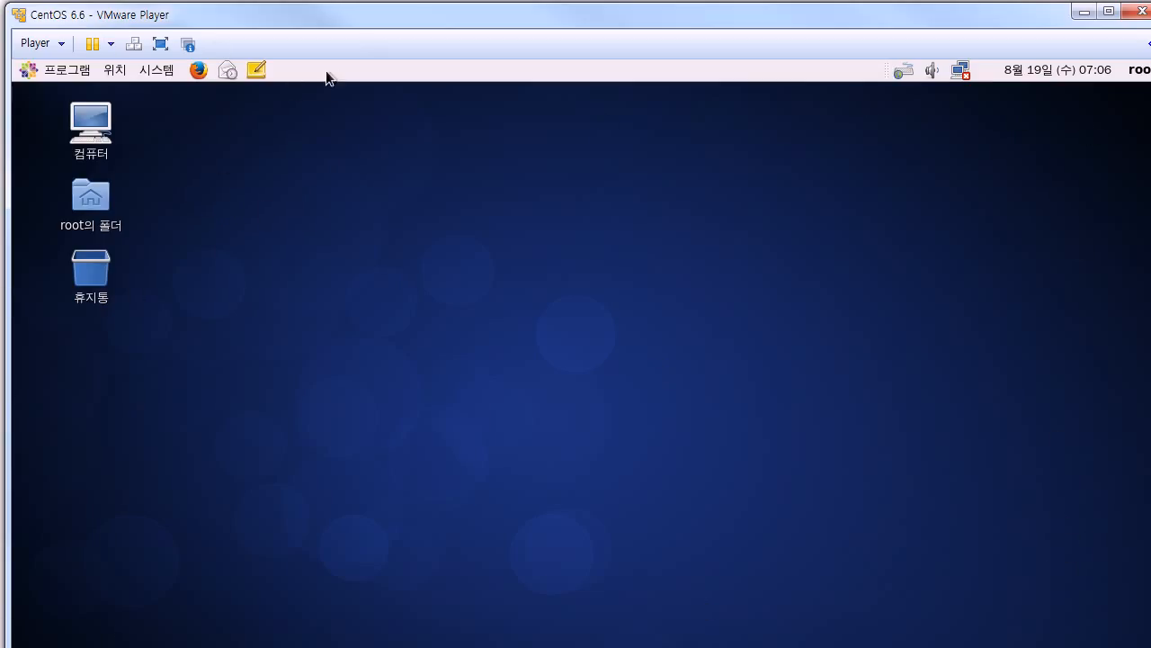
click(90, 135)
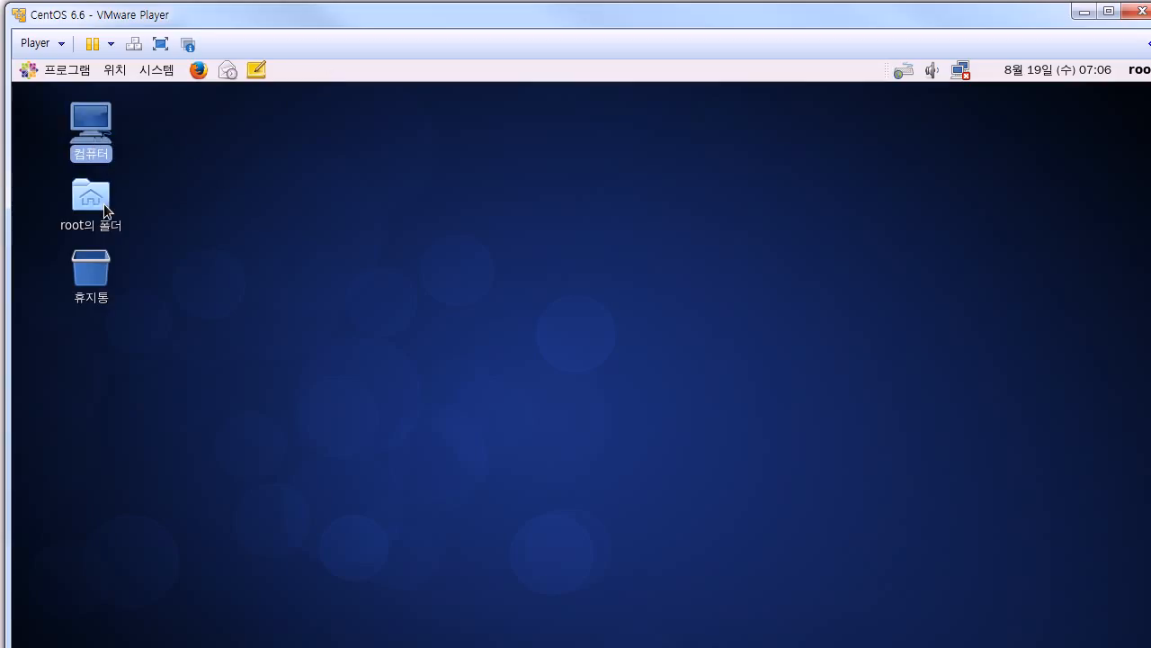
click(104, 203)
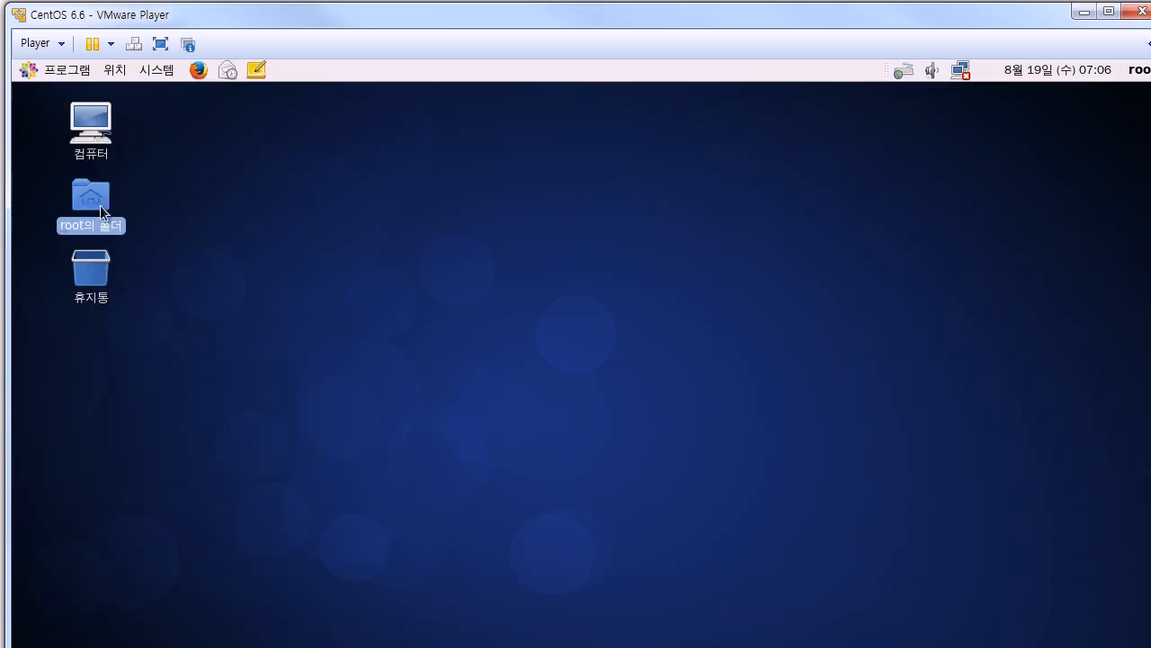
click(109, 278)
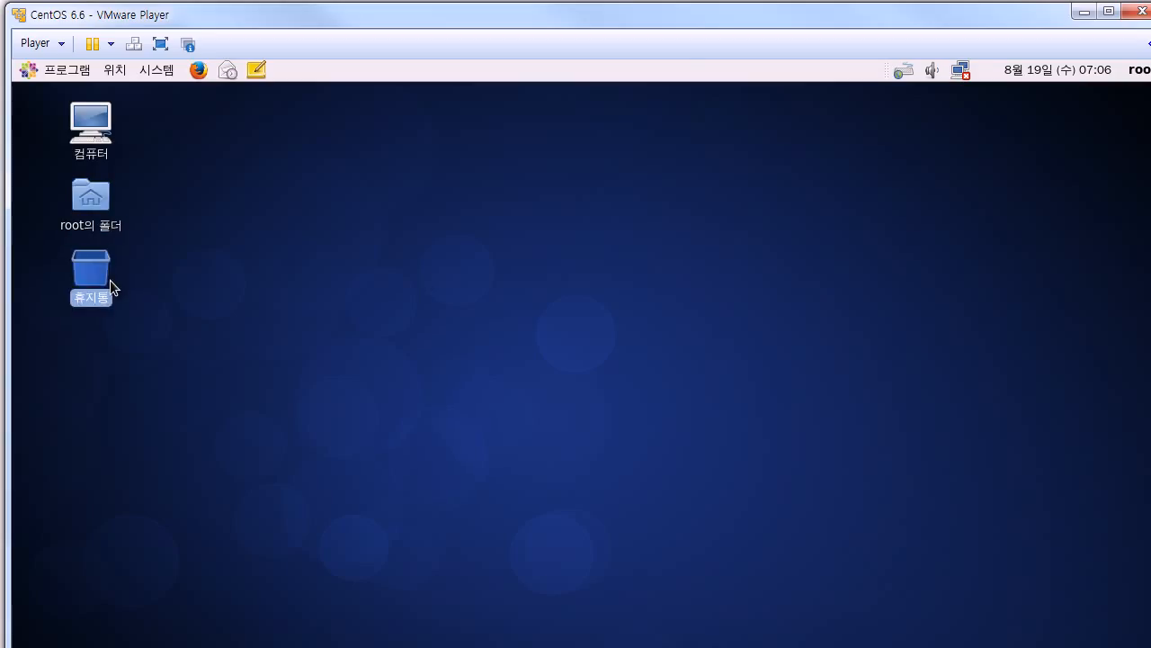
click(748, 264)
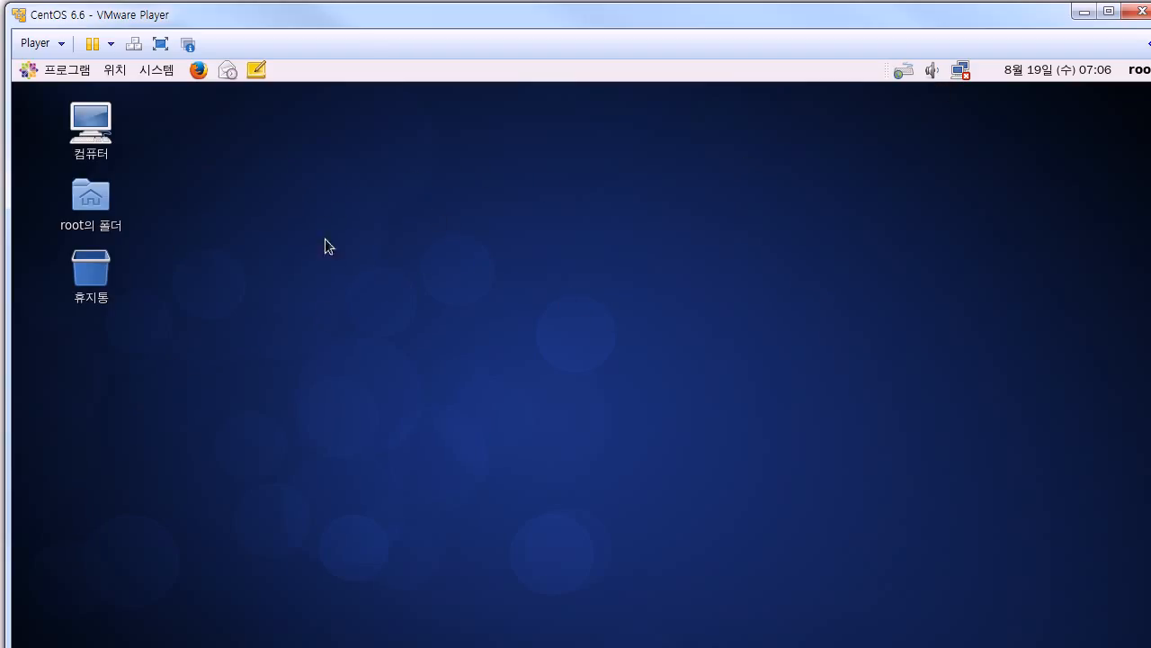
Step: Open a terminal from the desktop's context menu and move it slightly up and left
right_click(365, 193)
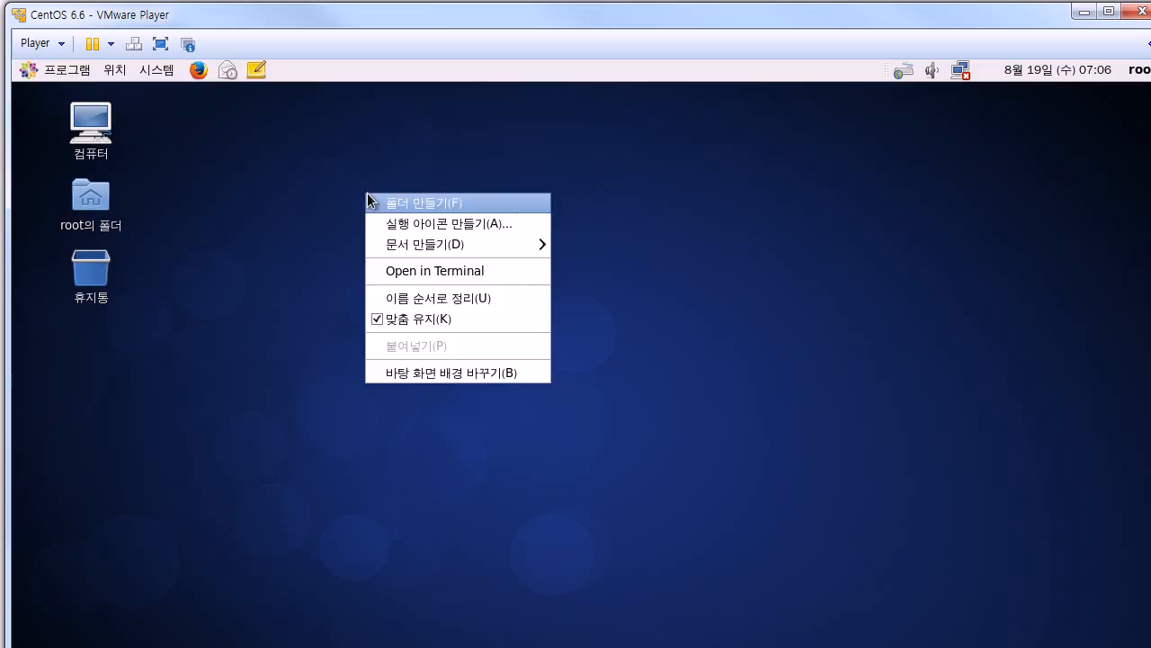
click(426, 272)
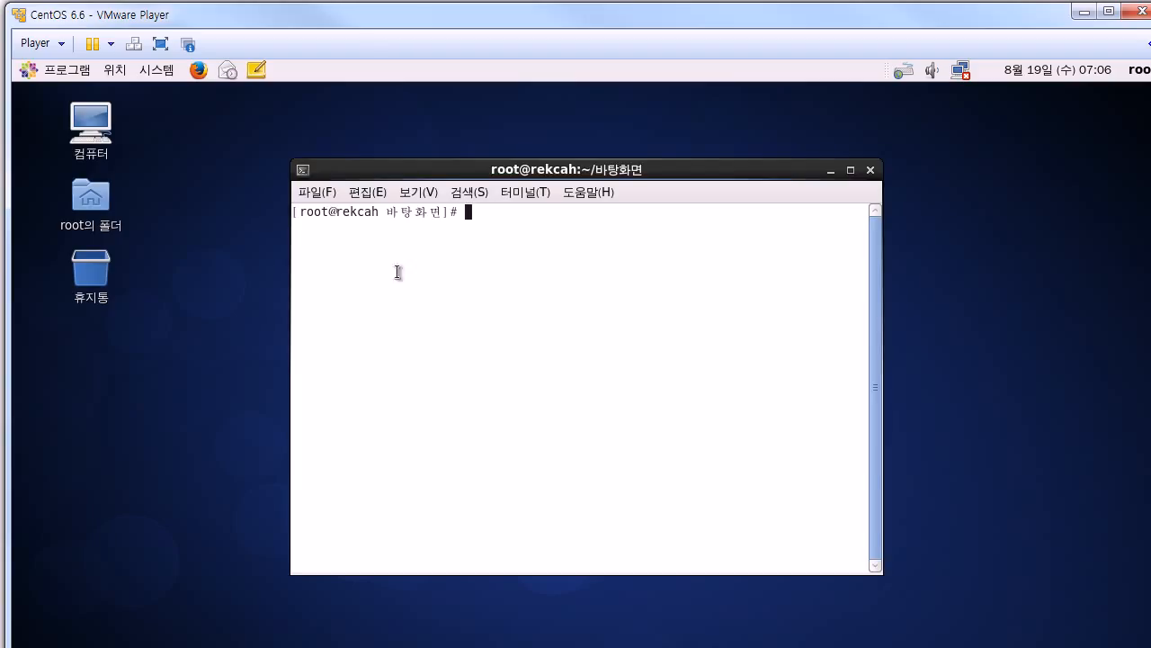
drag(512, 173, 471, 153)
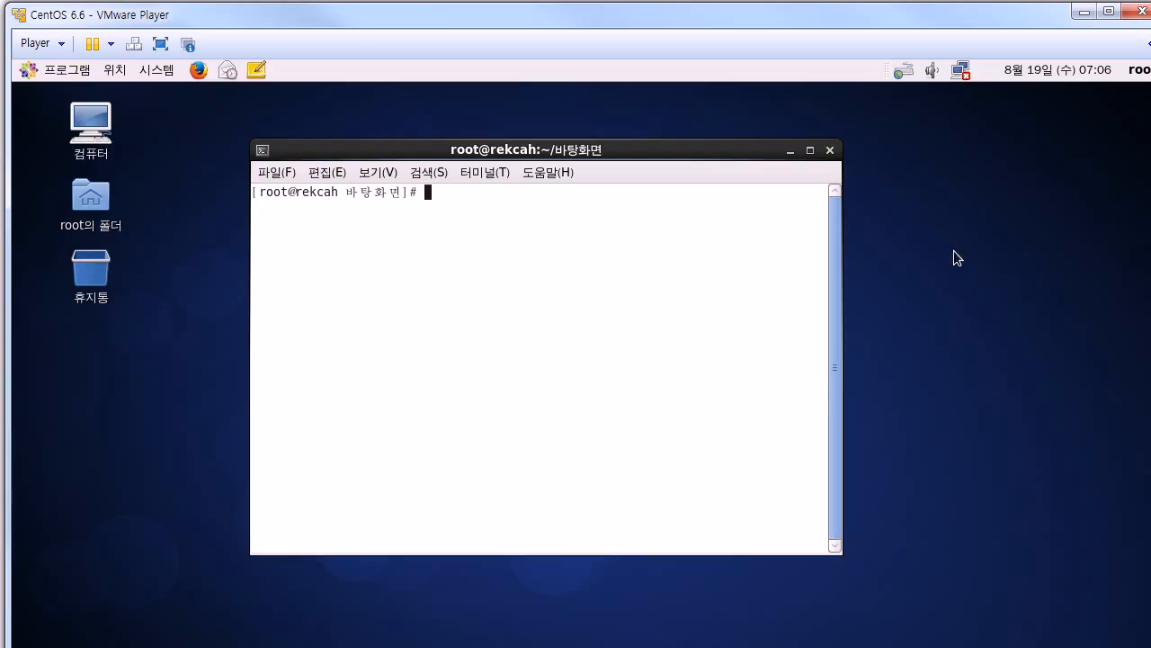
Step: Connect the CentOS guest to System eth0 from the top panel's network menu
click(961, 76)
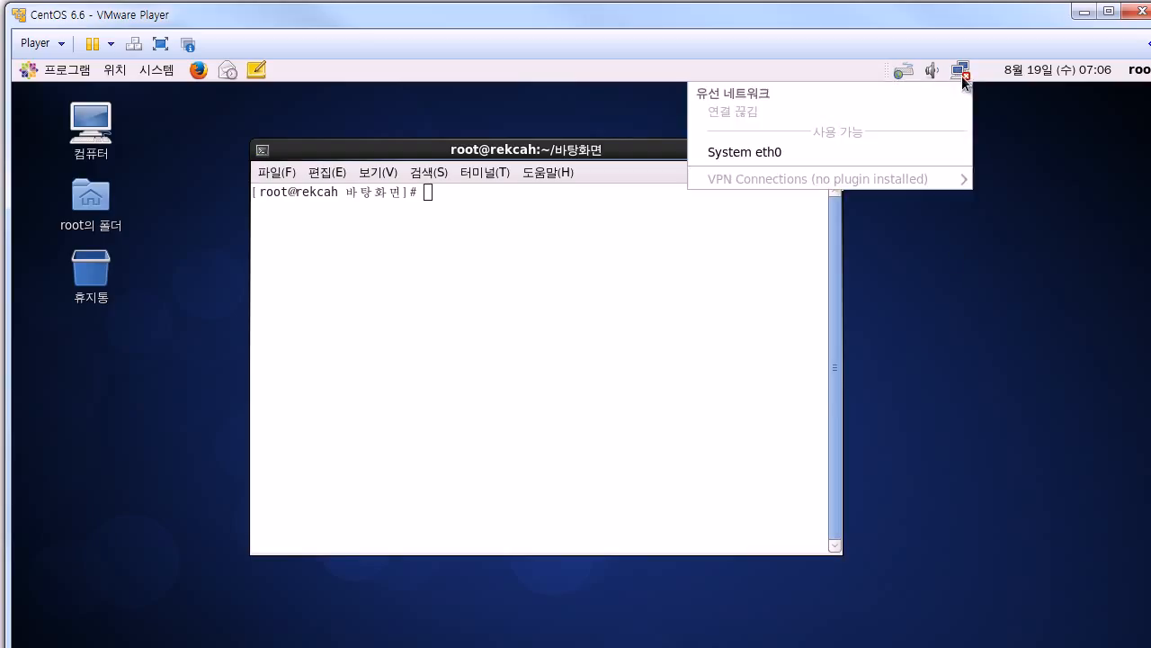
click(1030, 125)
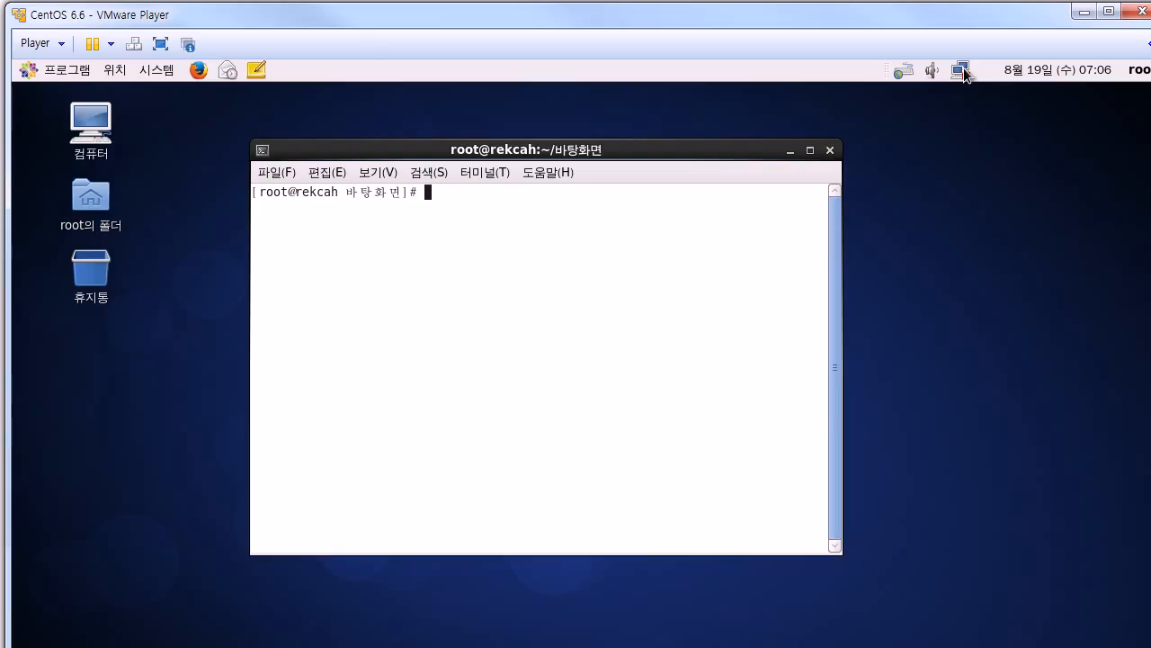
click(964, 71)
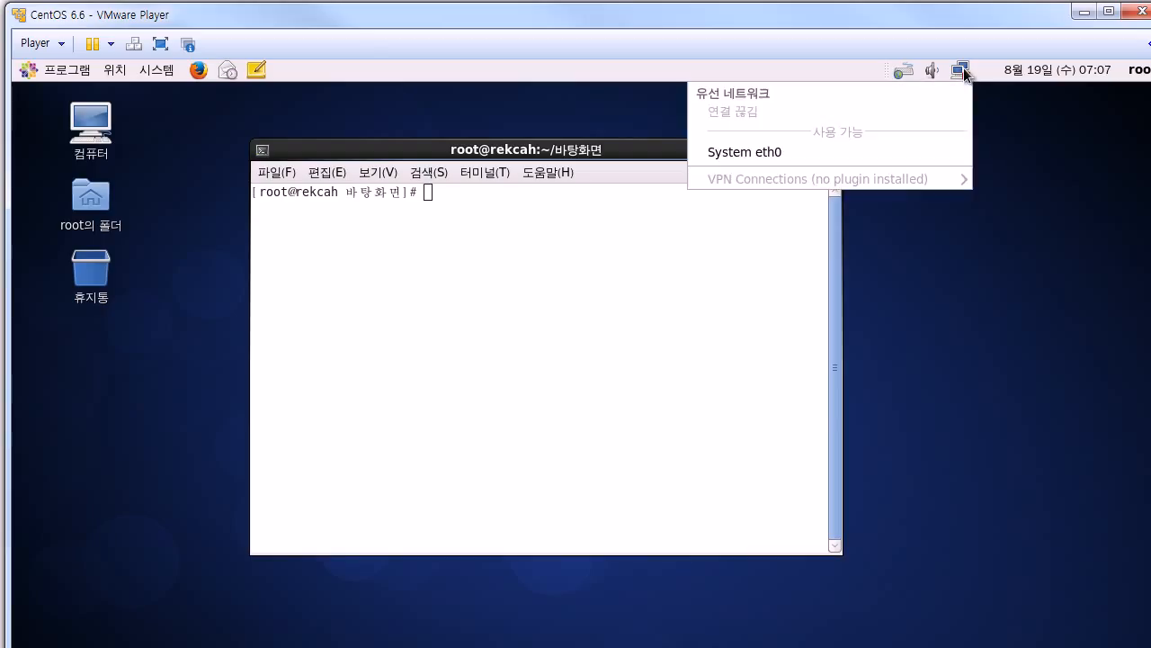
click(838, 153)
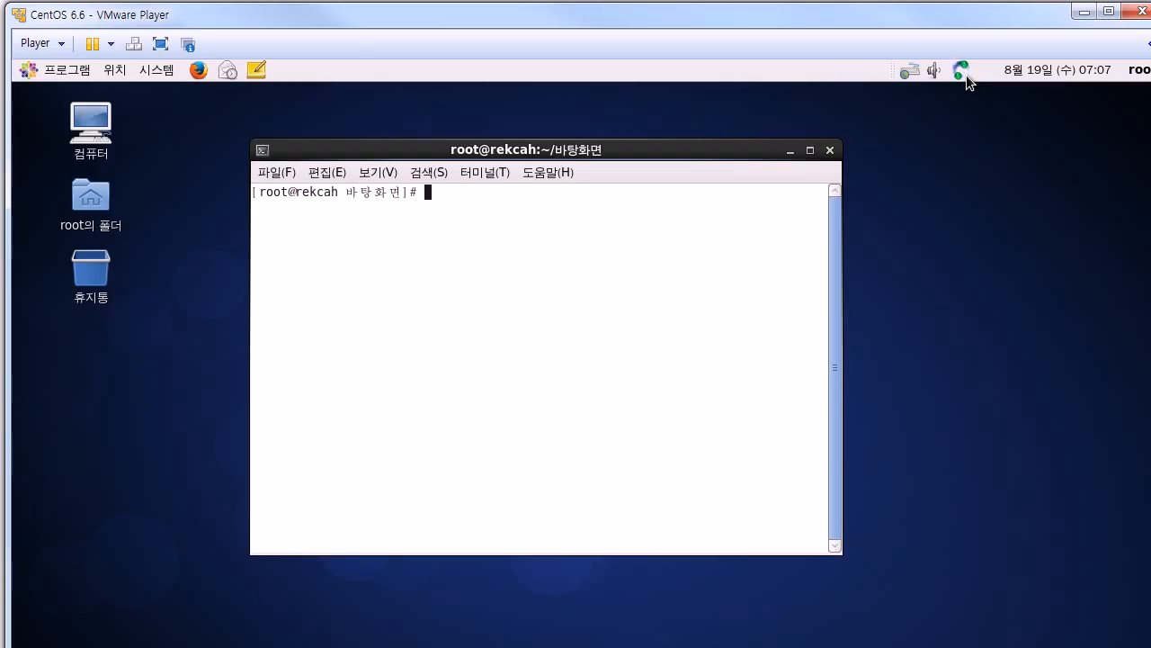
click(61, 45)
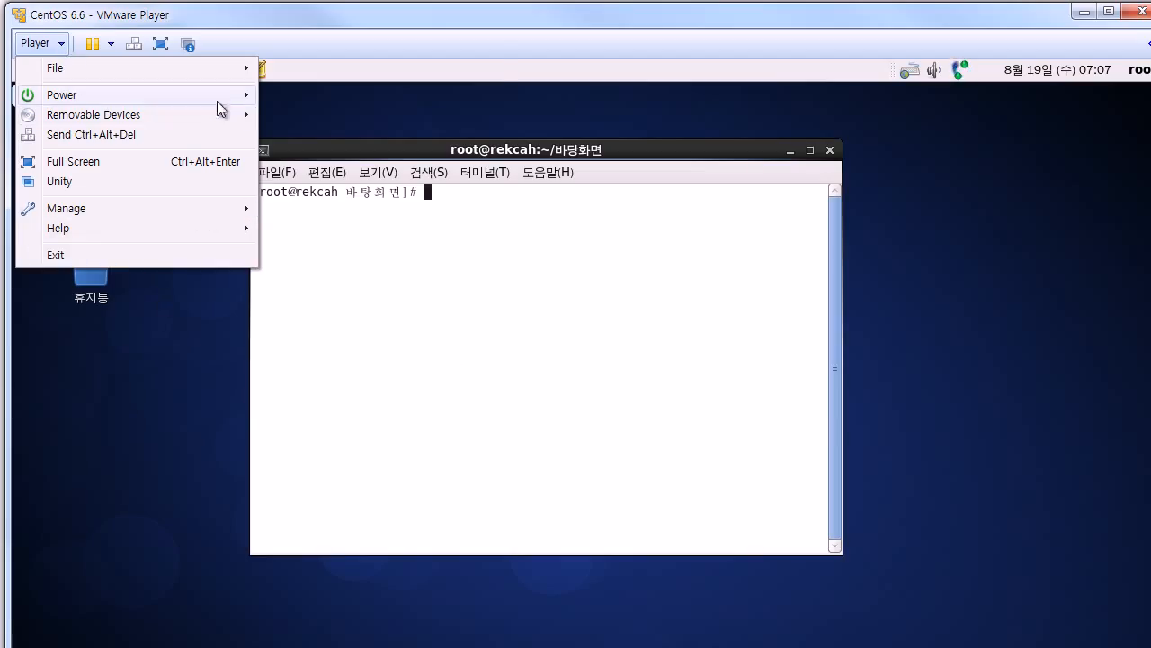
mouse_move(233, 80)
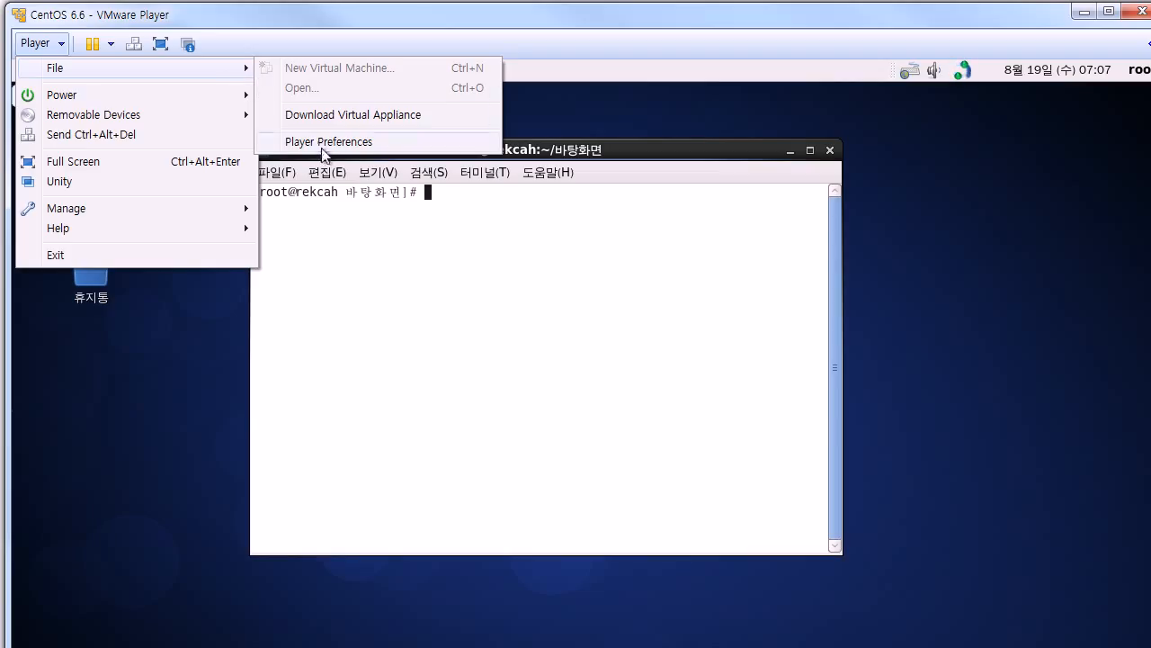
mouse_move(190, 212)
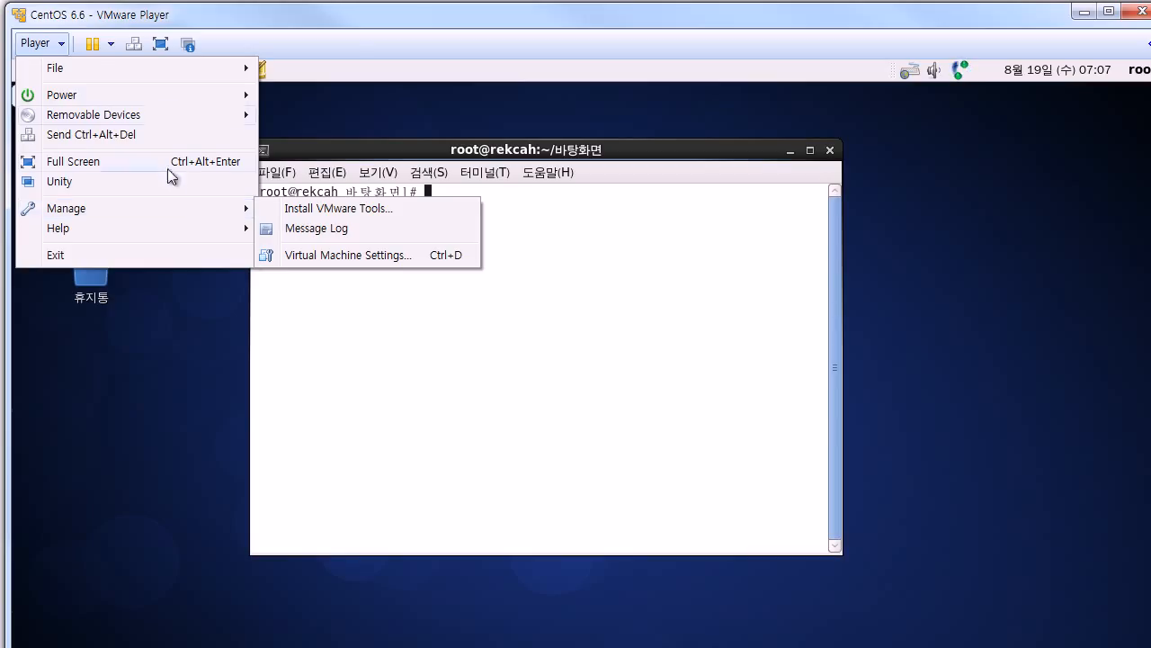
click(209, 19)
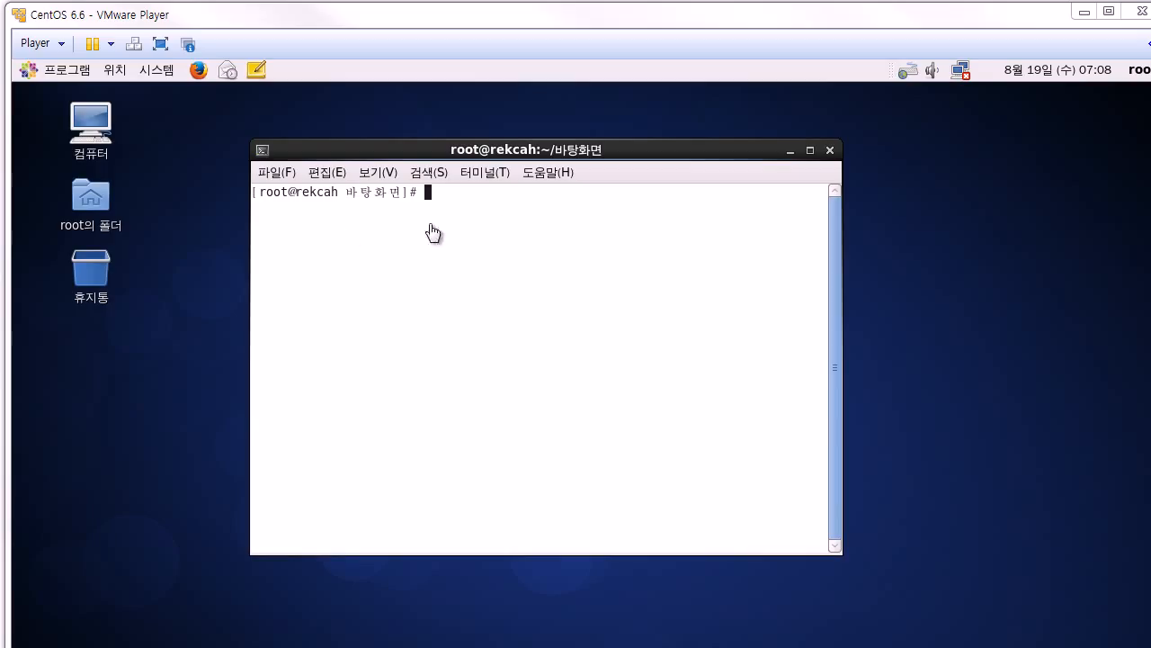
Step: Reconnect the CentOS guest to the System eth0 network connection and focus its terminal
click(962, 73)
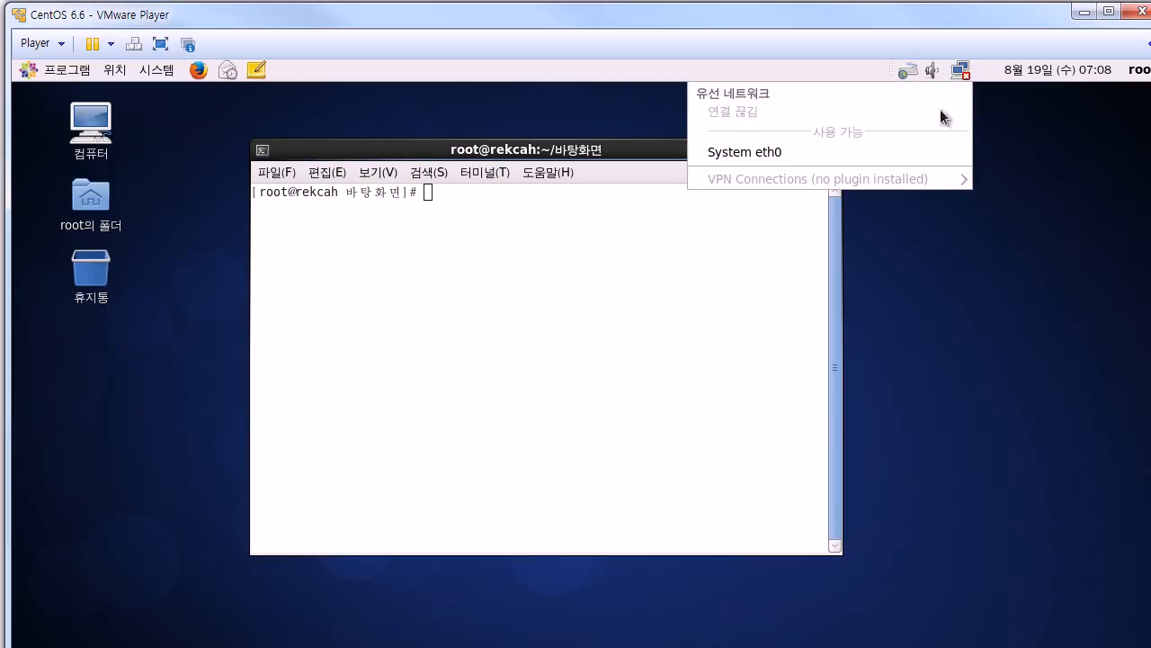
click(904, 145)
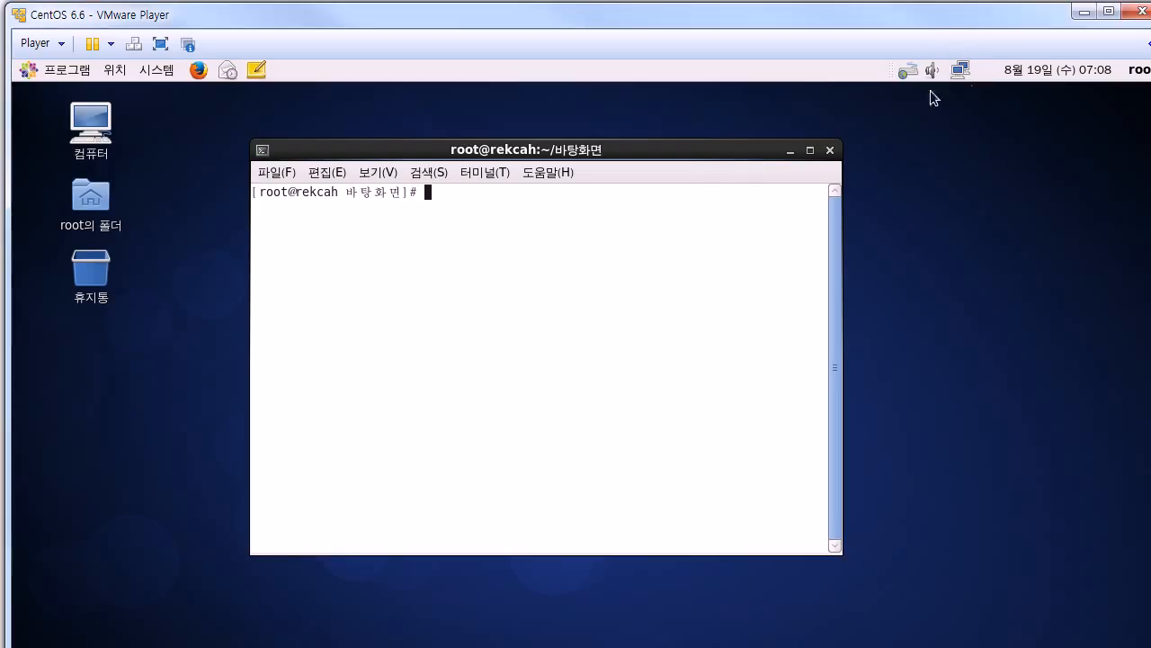
double_click(480, 201)
Step: Bring the host's Windows command prompt window in front of the VMware Player window
click(480, 201)
text(r)
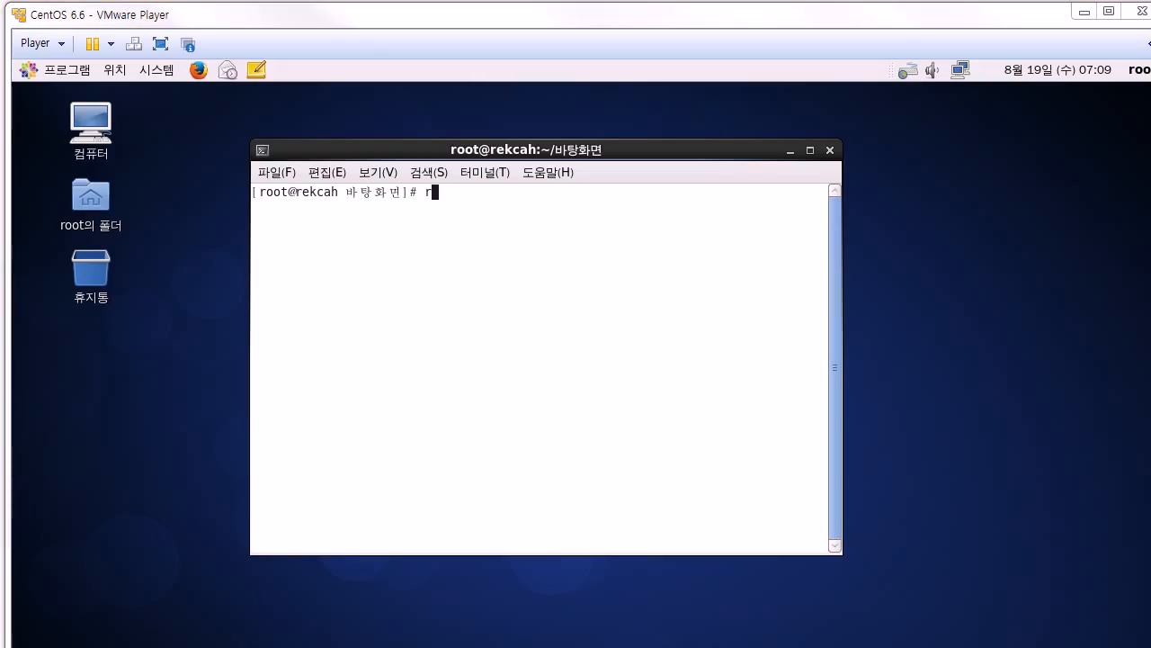
drag(0, 45, 320, 35)
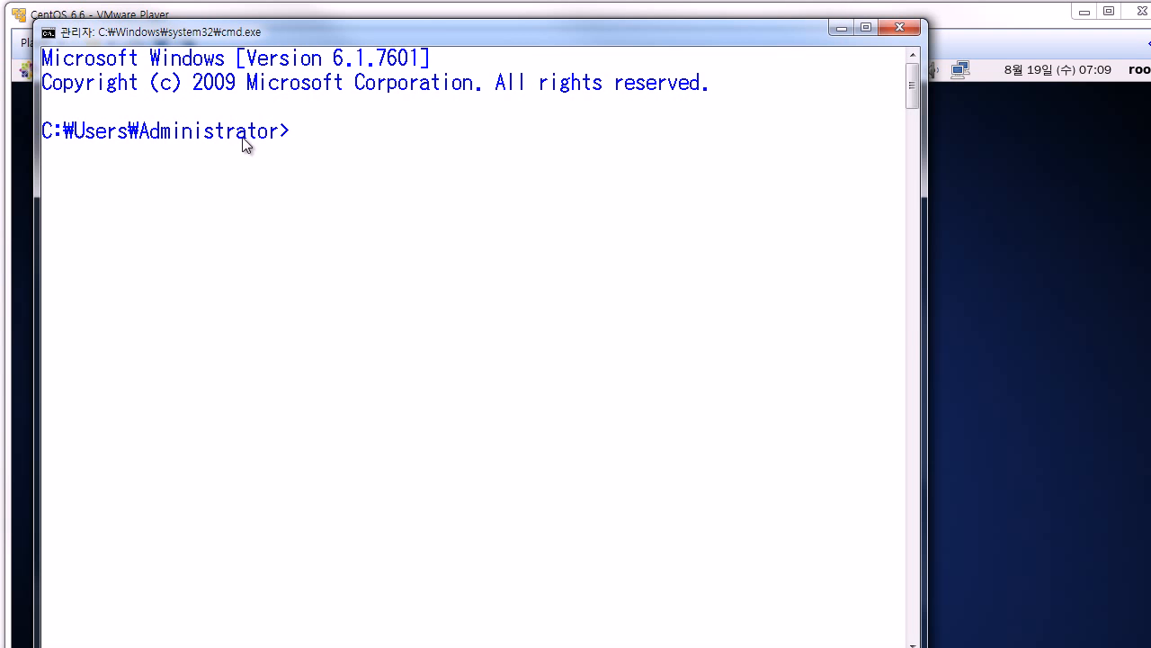
Step: Launch a new Windows command prompt through the Run dialog with cmd
drag(267, 41, 266, 33)
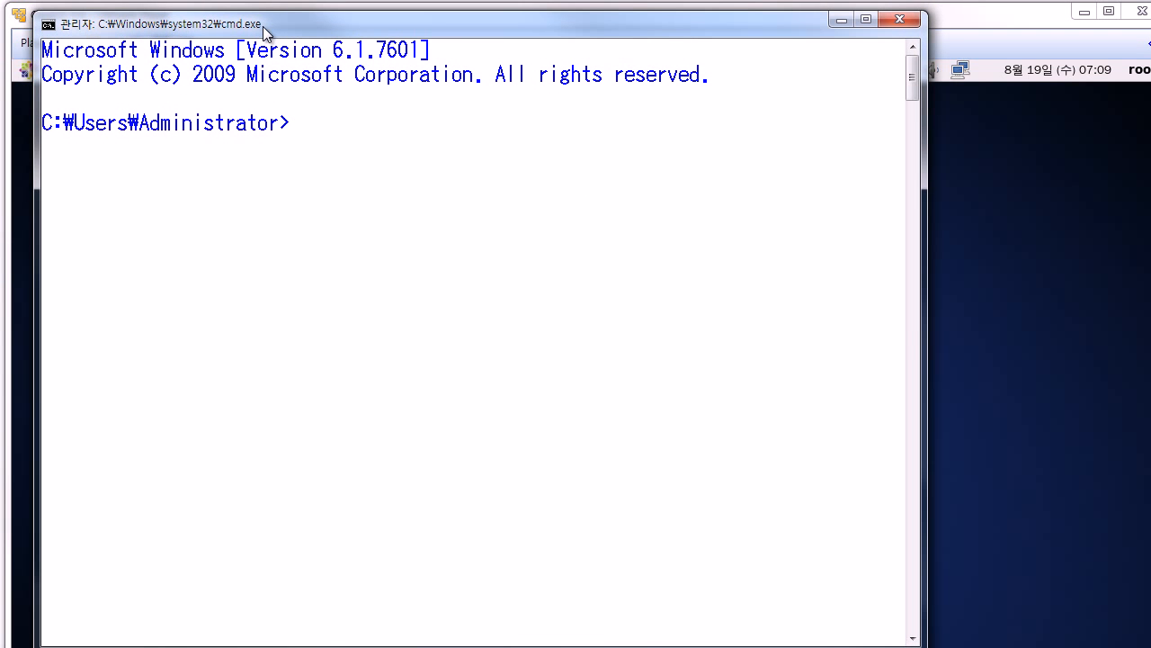
key(super+r)
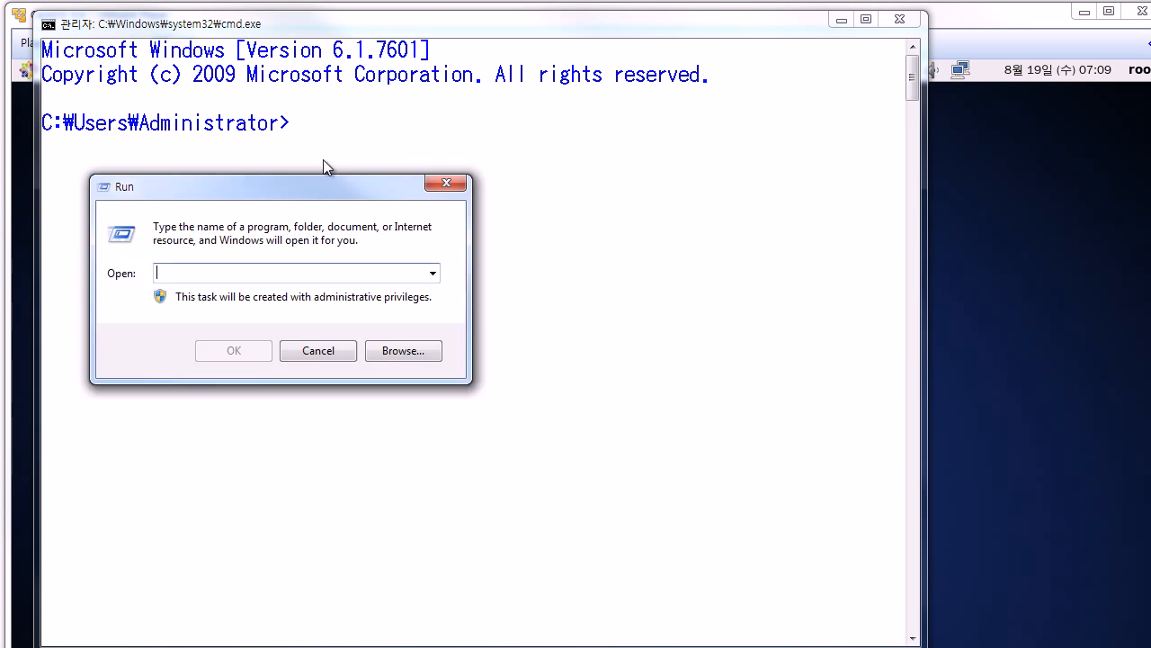
drag(321, 183, 307, 82)
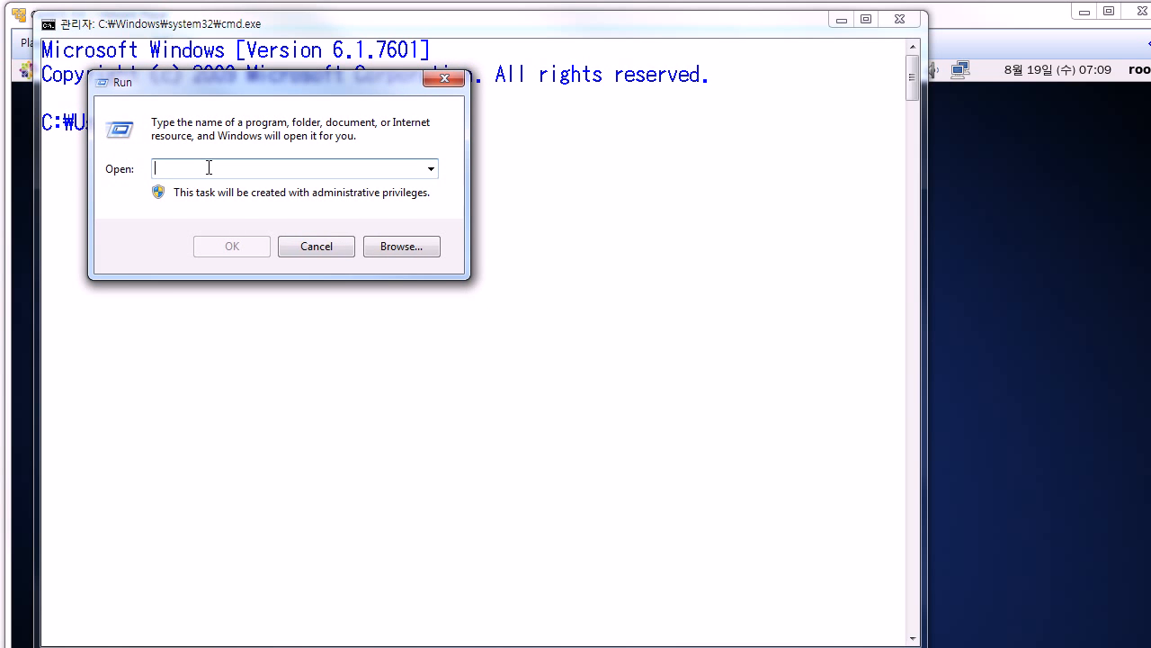
text(cmd)
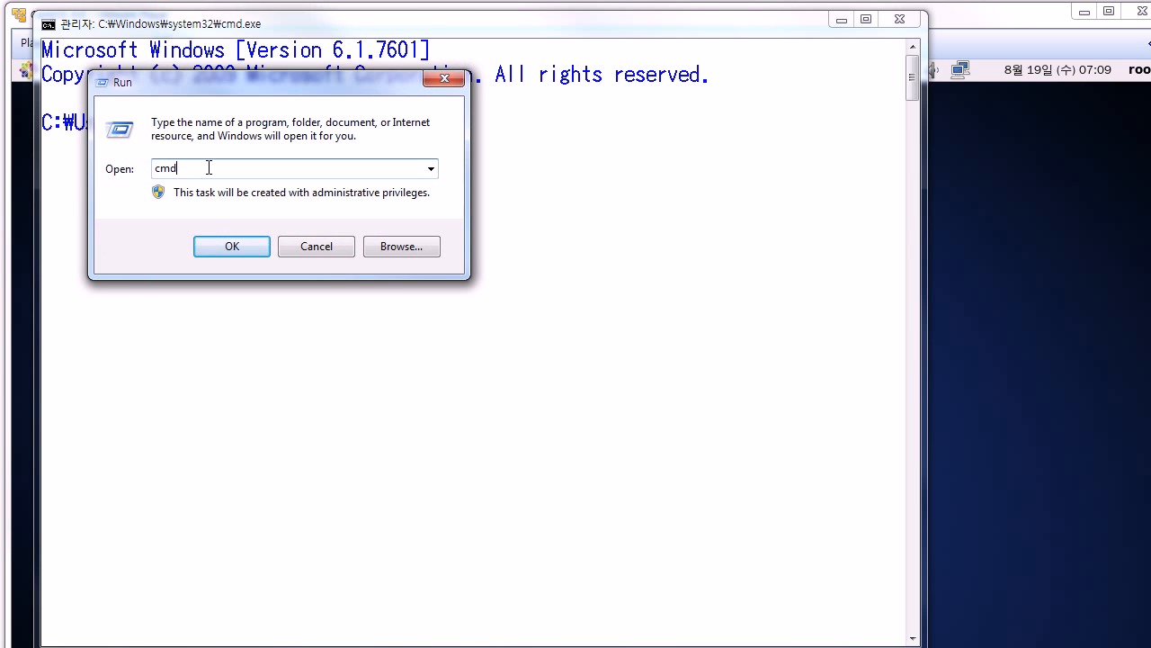
click(201, 245)
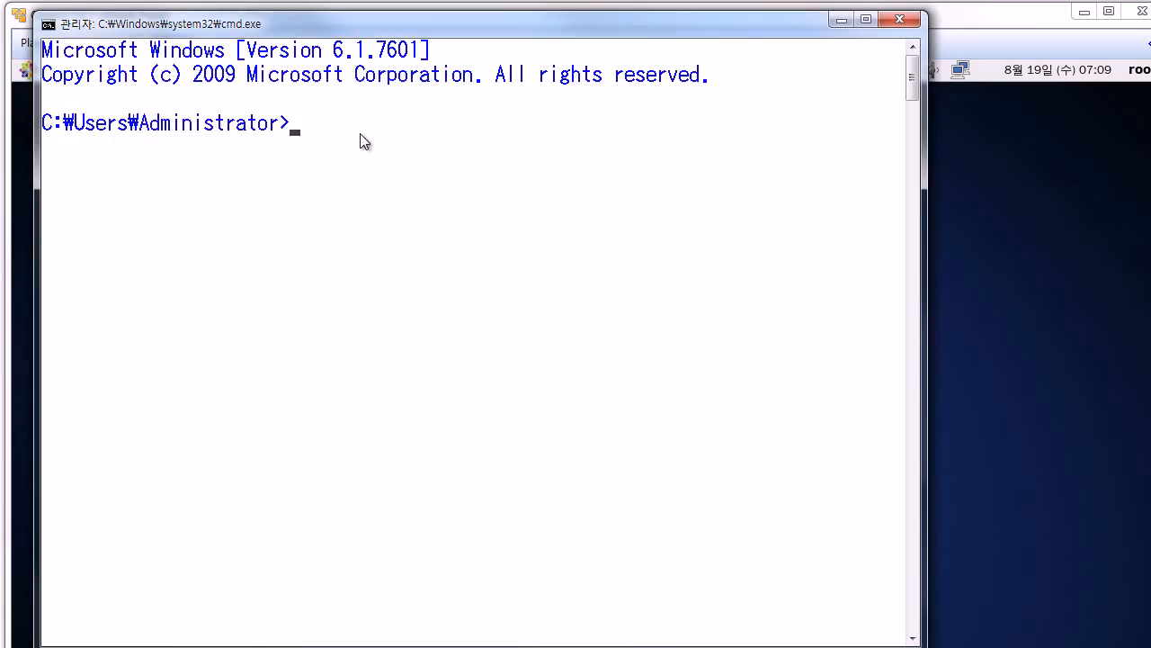
Step: Run ipconfig and find the wireless adapter's IPv4 address 192.168.30.94
text(ipconfig)
key(Return)
scroll(360, 140, up, 10)
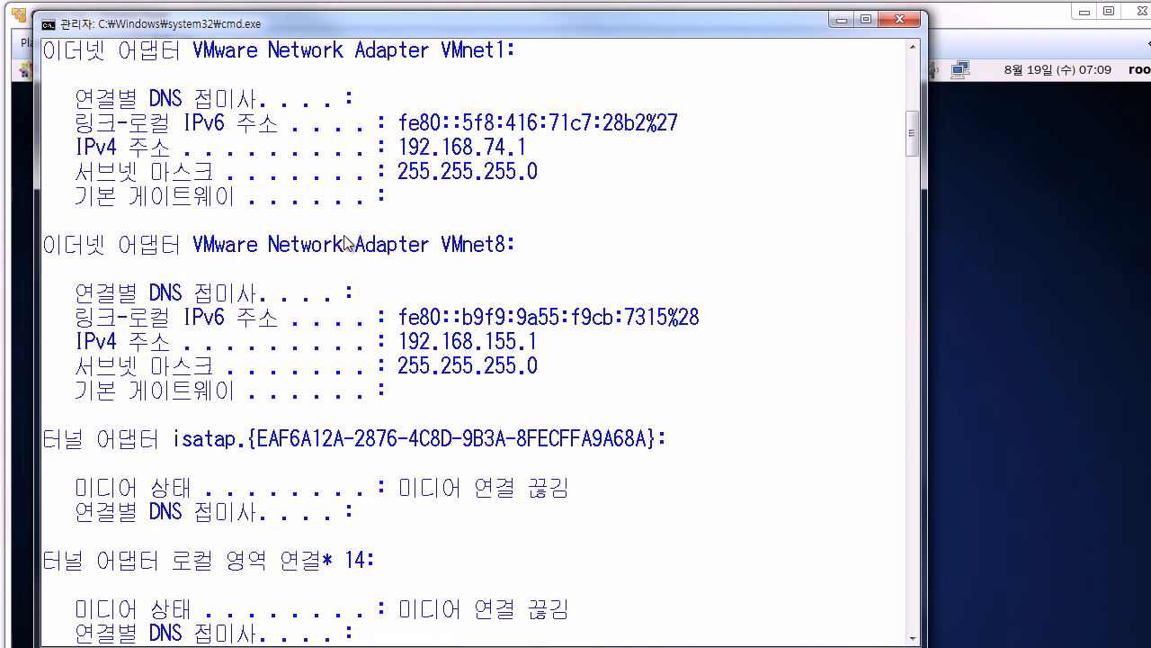
scroll(332, 229, up, 8)
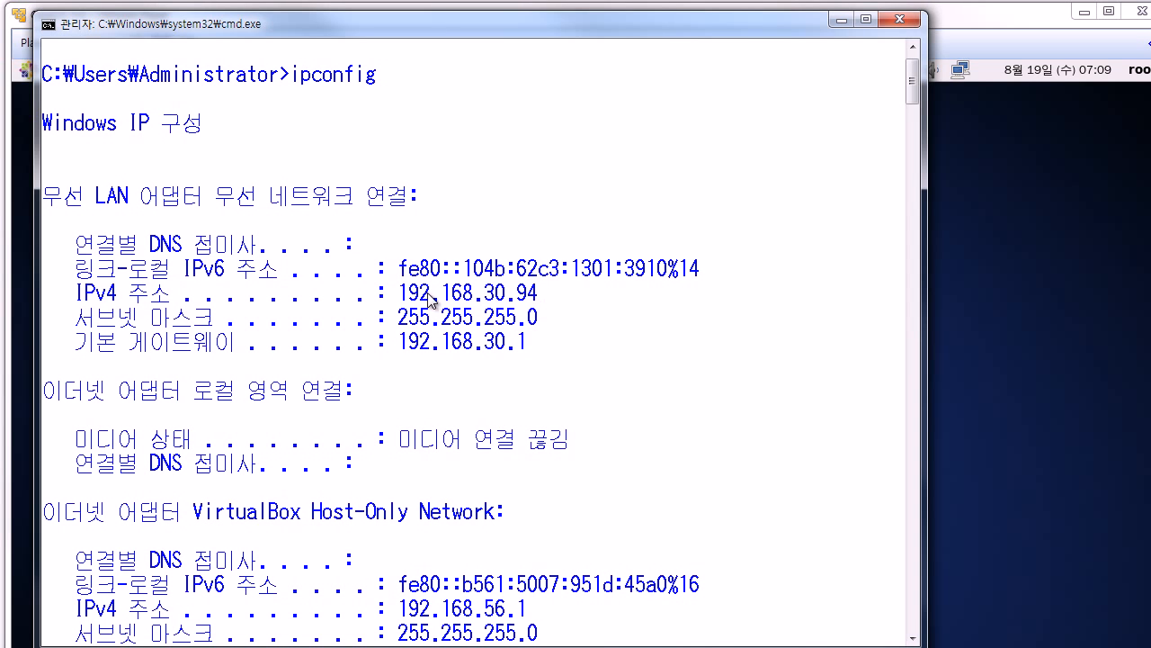
drag(409, 28, 385, 24)
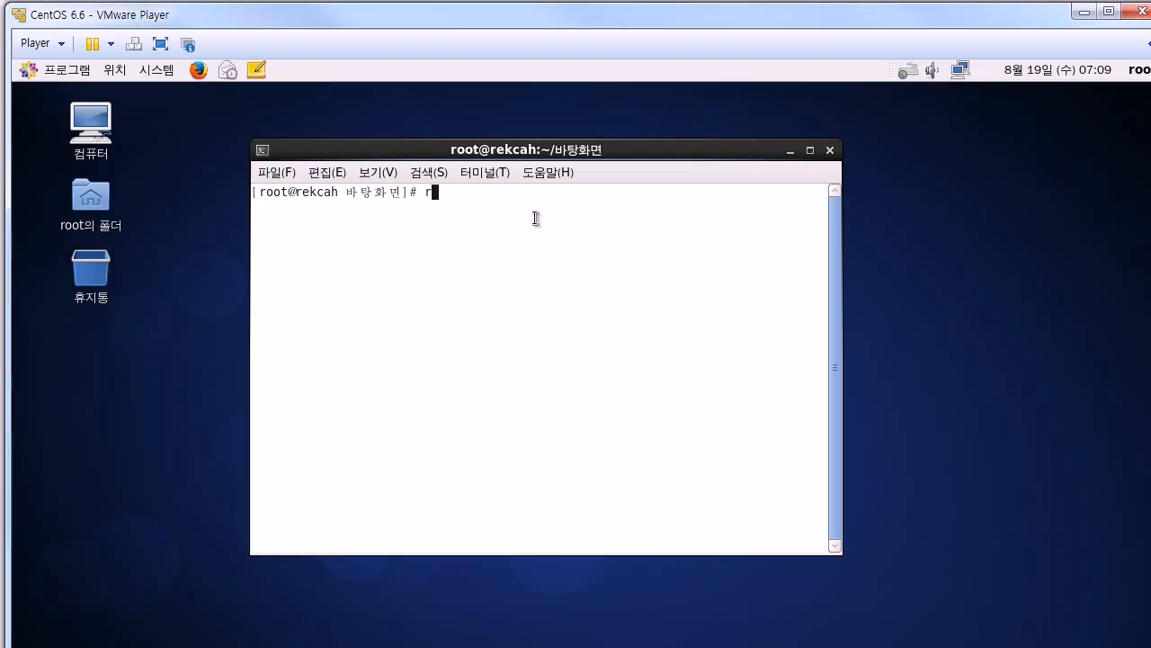
Step: Run ifconfig in the CentOS terminal and highlight eth0's address 192.168.30.102
key(BackSpace)
text(ifconfig)
key(Return)
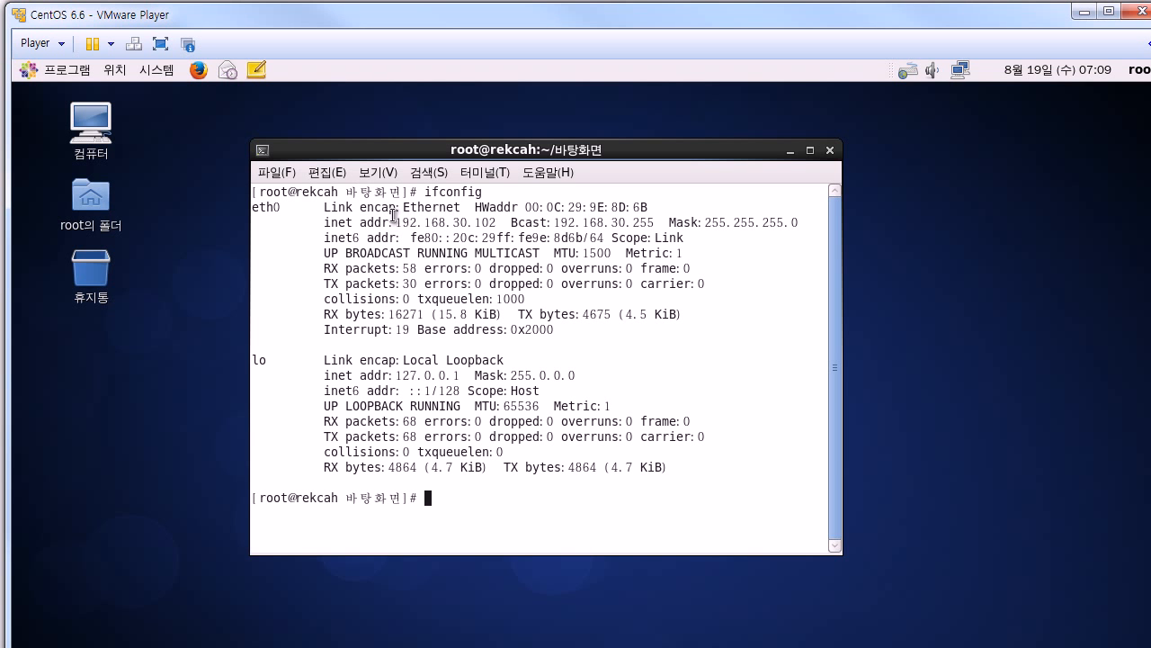
double_click(281, 211)
drag(396, 237, 482, 219)
double_click(482, 222)
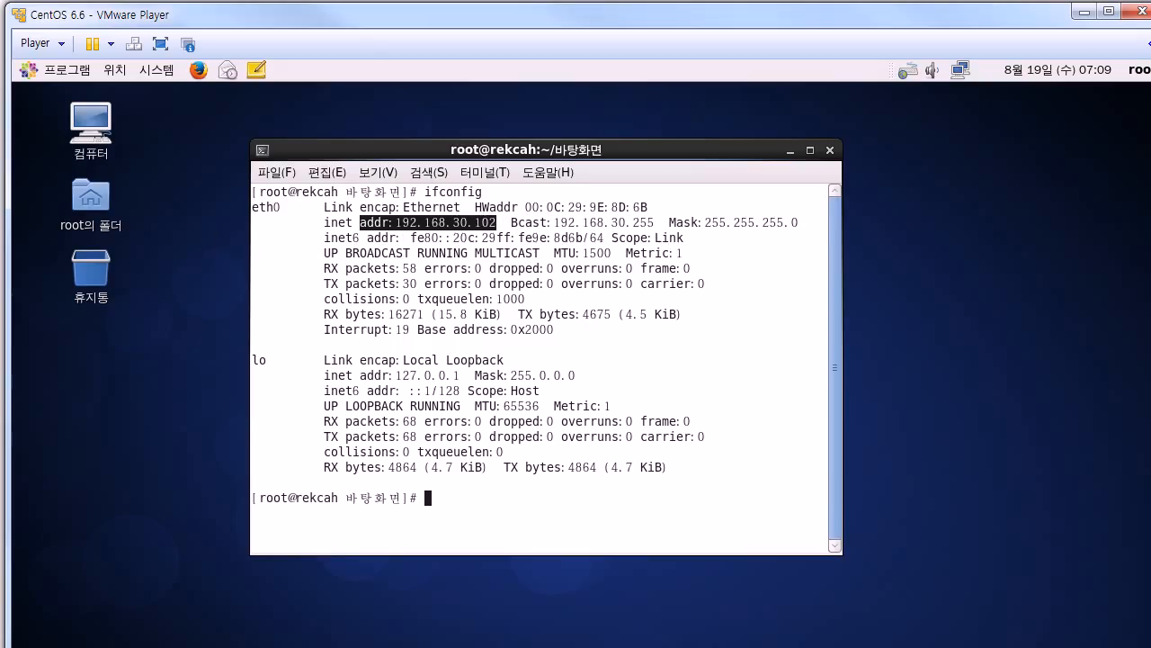
Step: Compare the guest address with the host's ipconfig output, then minimize the command prompt
drag(0, 126, 696, 272)
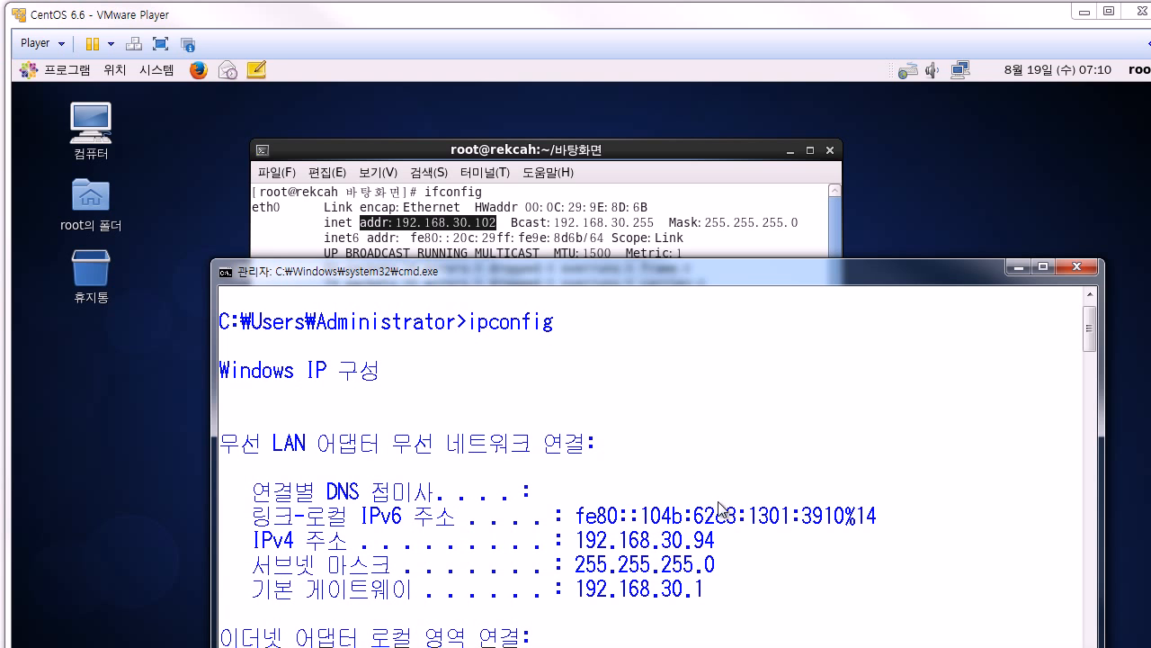
drag(638, 276, 534, 277)
click(923, 267)
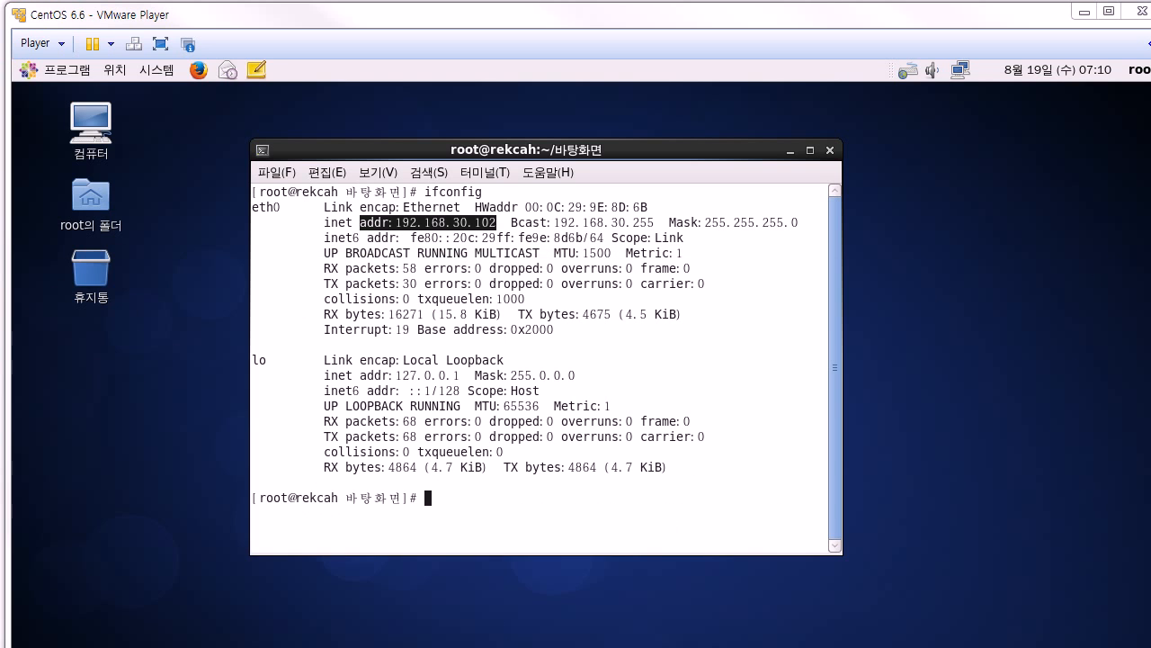